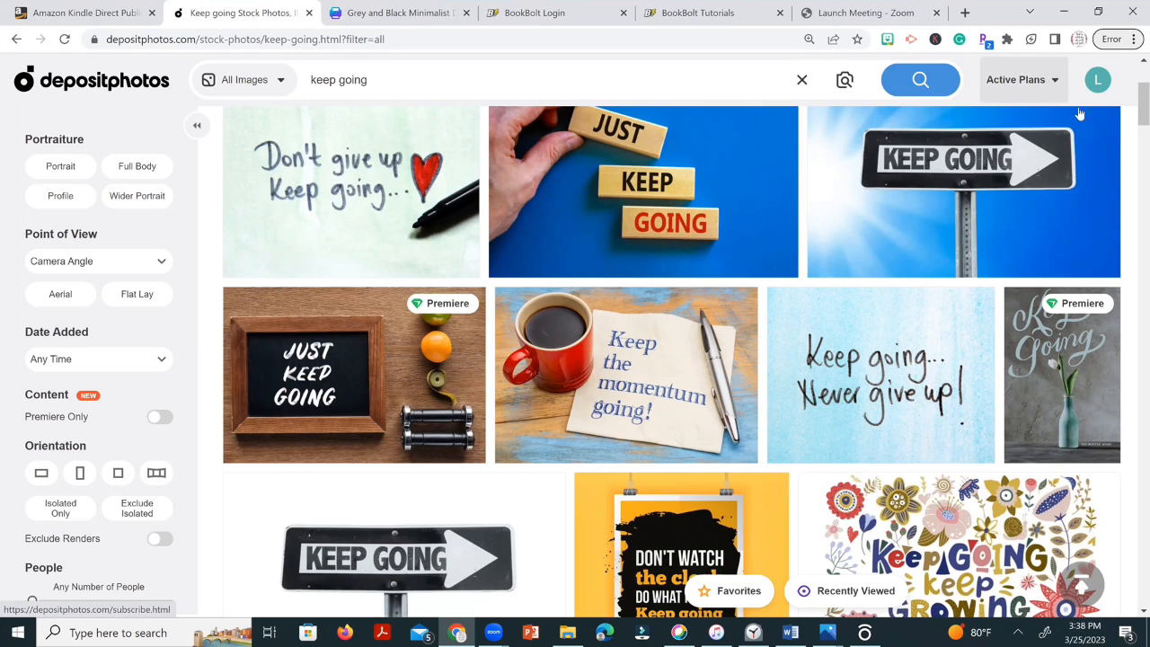
Switch from the stock image results to the Canva journal design and look over the sports silhouettes artwork on page 23.
{"action": "mouse_move", "coordinate": [662, 373]}
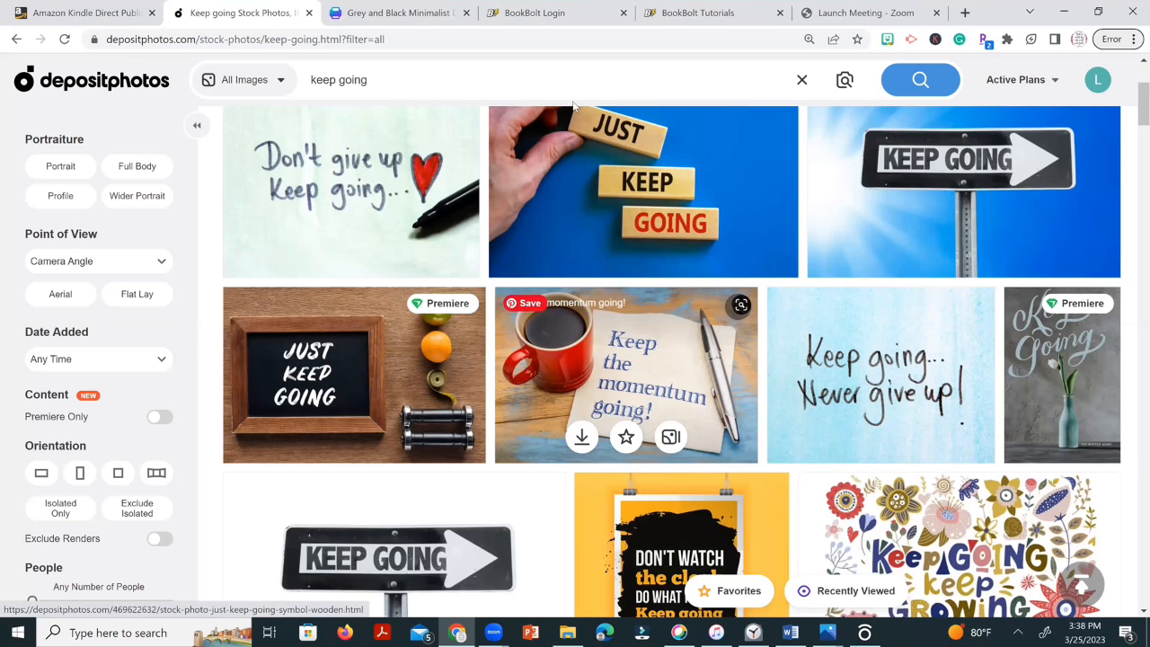
{"action": "mouse_move", "coordinate": [305, 428]}
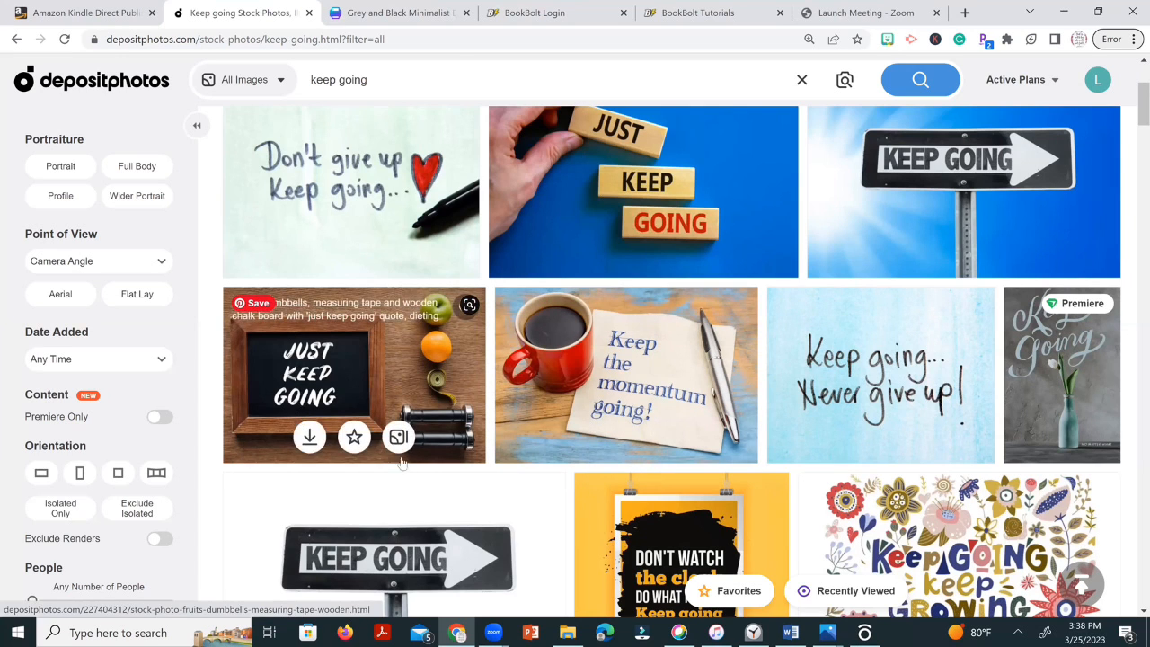
{"action": "left_click", "coordinate": [425, 11]}
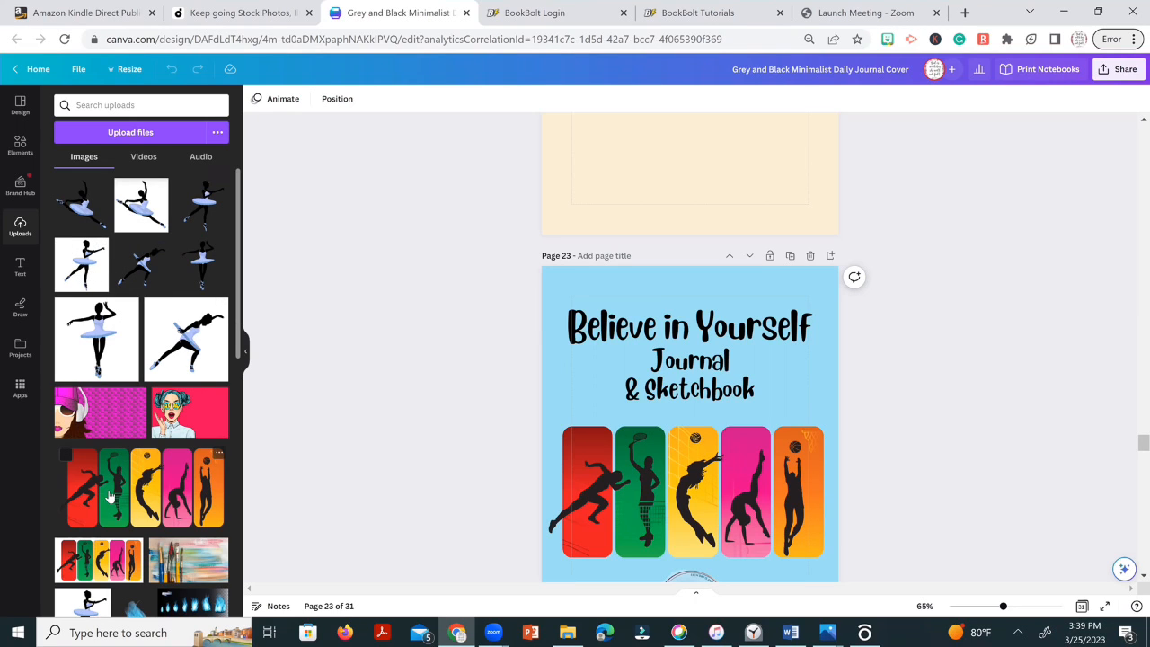
{"action": "left_click_drag", "start_coordinate": [108, 497], "coordinate": [584, 489]}
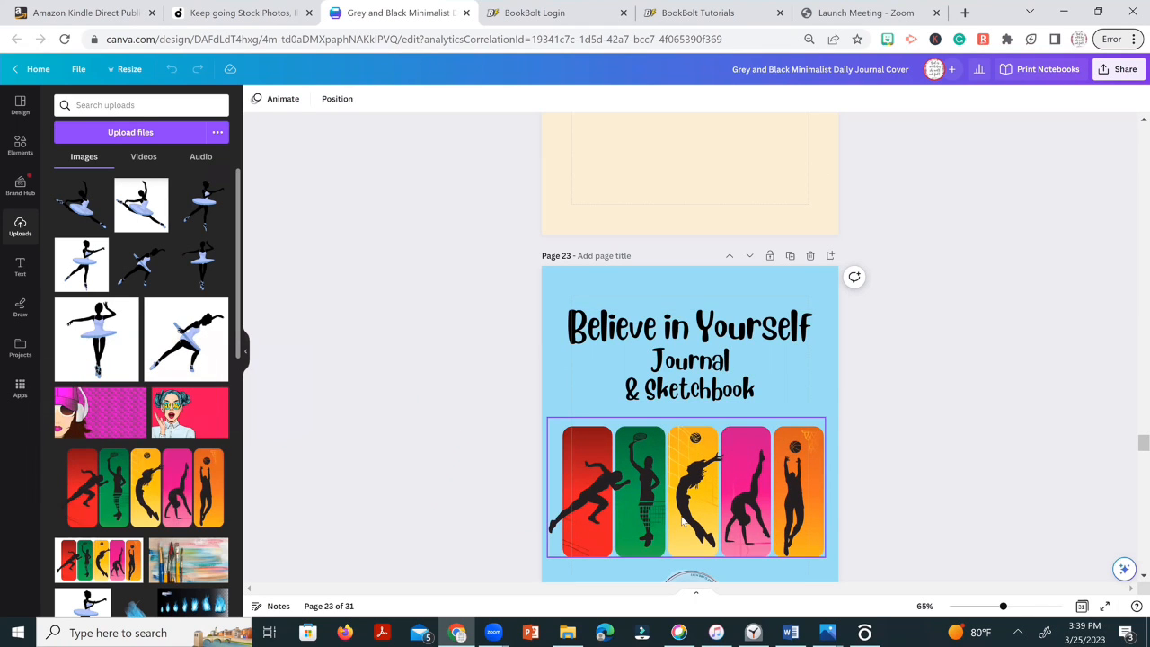
Search Canva from its home page for journal cover templates and browse the results.
{"action": "left_click", "coordinate": [38, 69]}
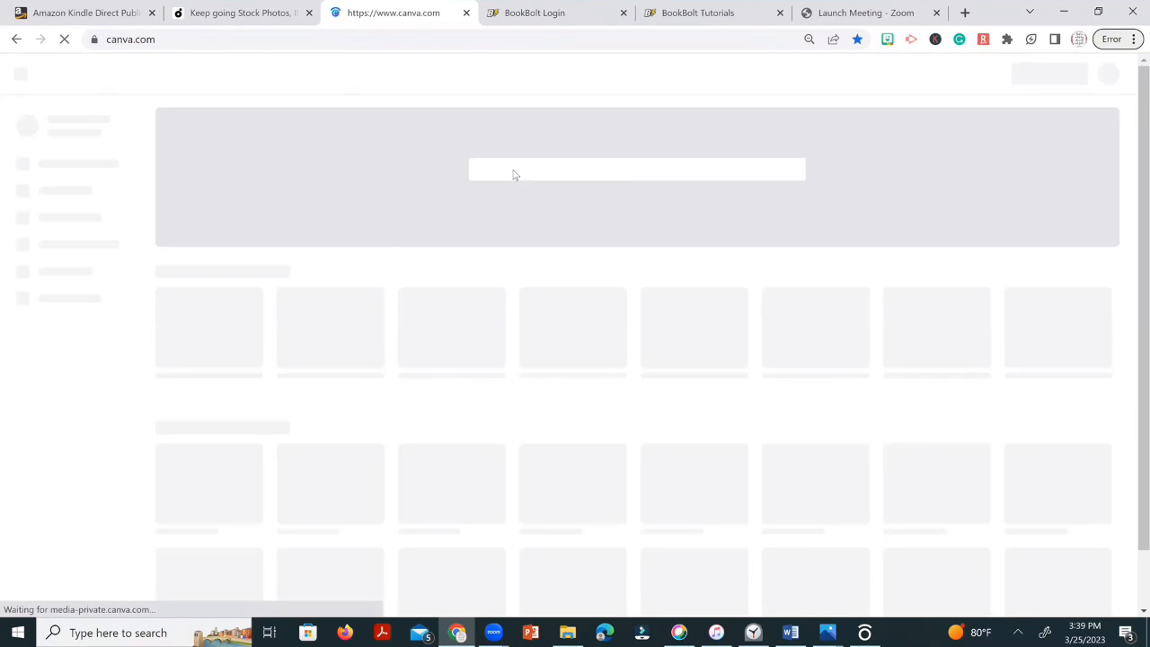
{"action": "type", "text": "journal"}
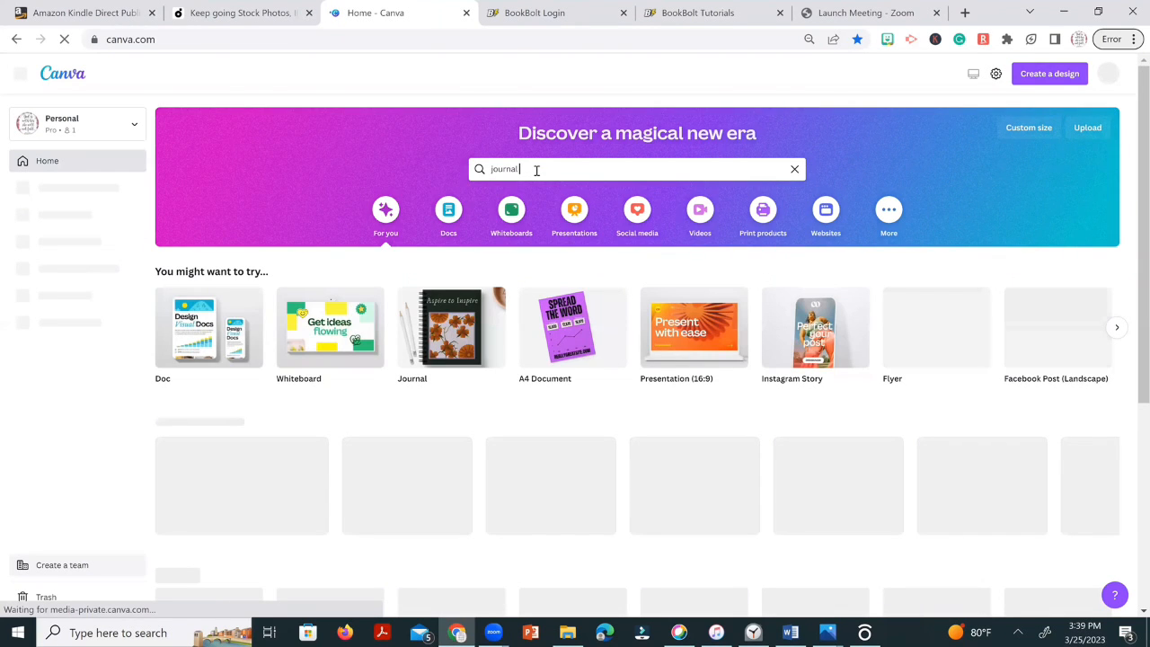
{"action": "left_click", "coordinate": [447, 355]}
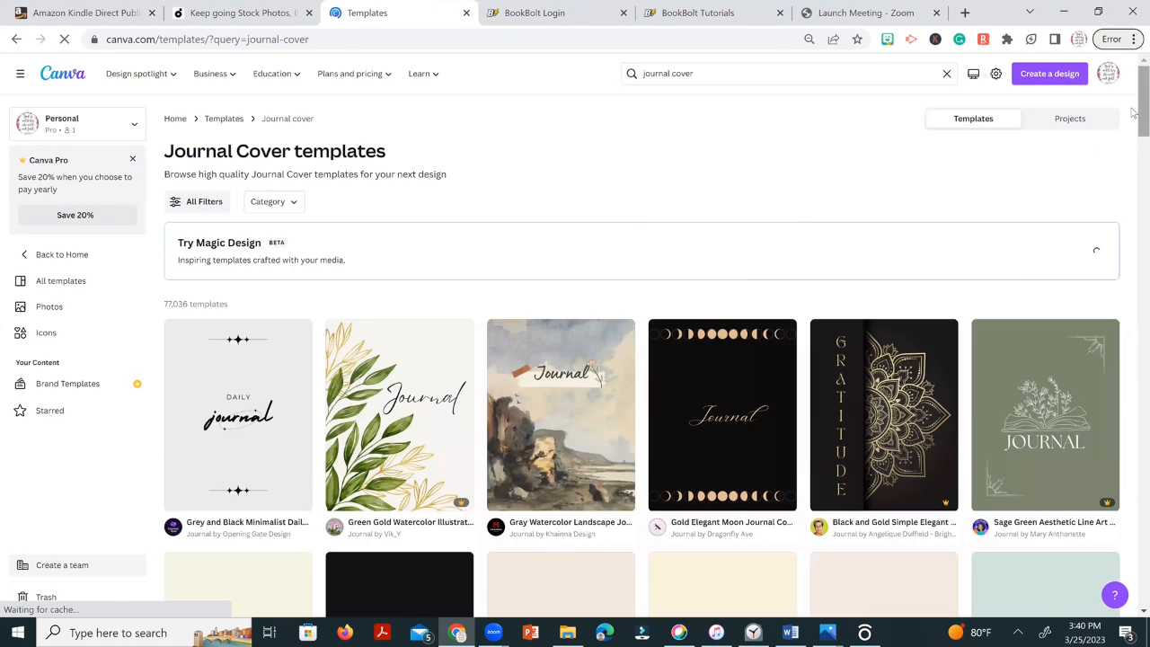
{"action": "scroll", "coordinate": [762, 336], "scroll_direction": "down", "scroll_amount": 1}
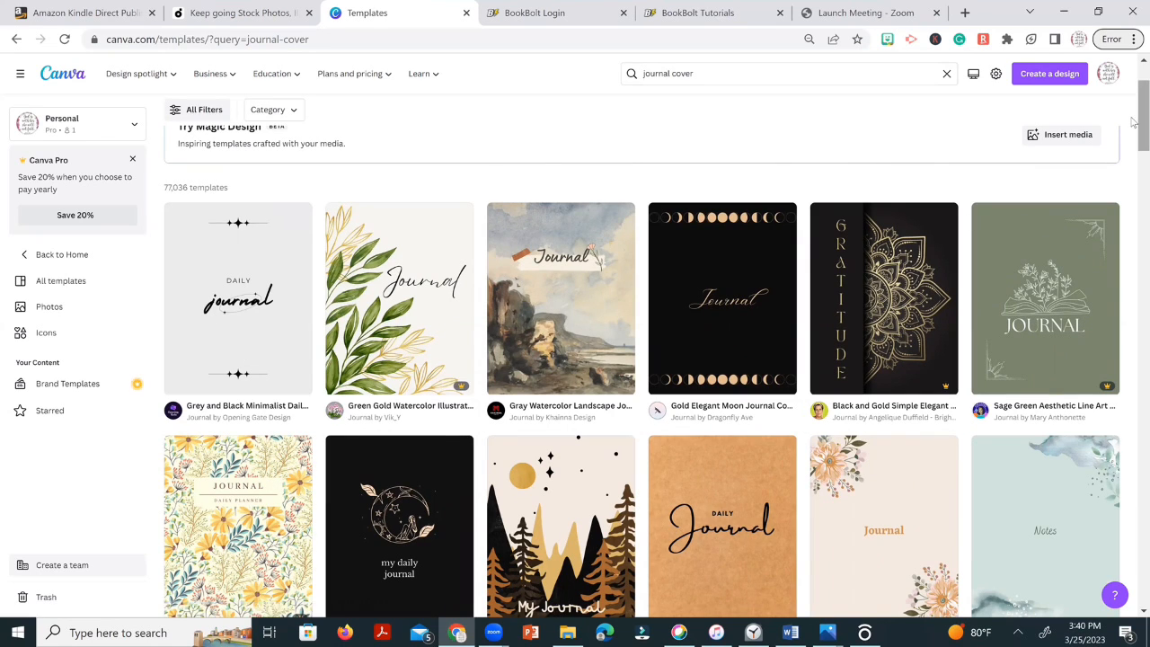
{"action": "scroll", "coordinate": [1133, 103], "scroll_direction": "up", "scroll_amount": 1}
{"action": "scroll", "coordinate": [1133, 86], "scroll_direction": "up", "scroll_amount": 1}
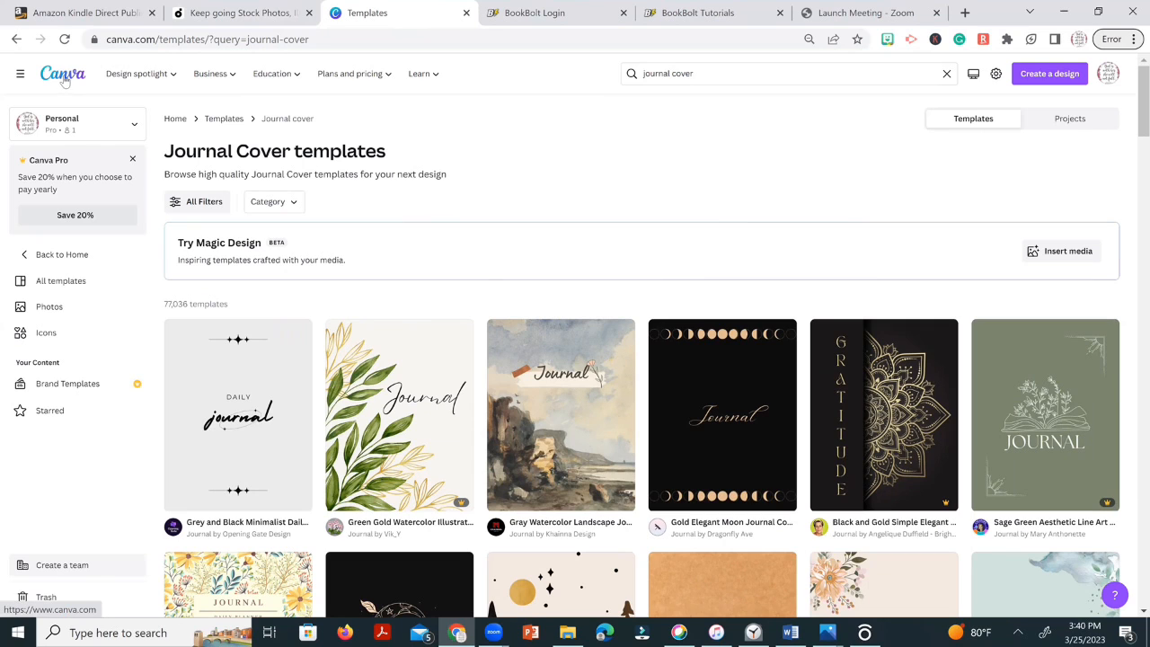
Return to the Canva home page and open the Grey and Black Minimalist Daily Journal Cover design at page 23.
{"action": "left_click", "coordinate": [69, 254]}
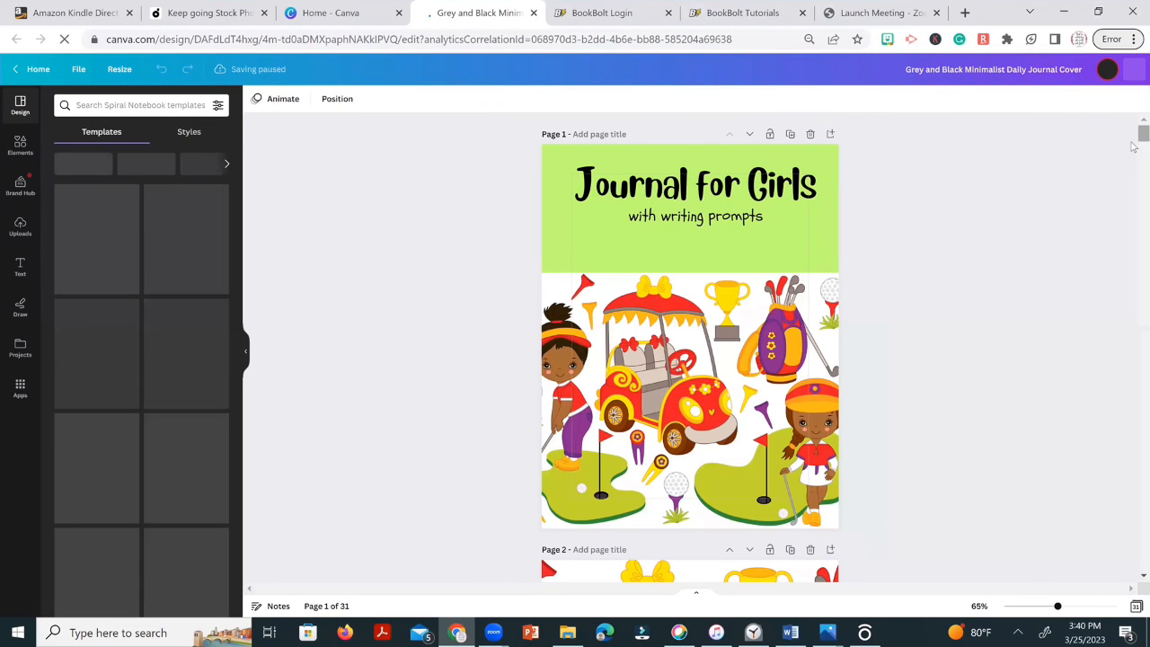
{"action": "scroll", "coordinate": [1133, 184], "scroll_direction": "down", "scroll_amount": 6}
{"action": "scroll", "coordinate": [1134, 190], "scroll_direction": "down", "scroll_amount": 5}
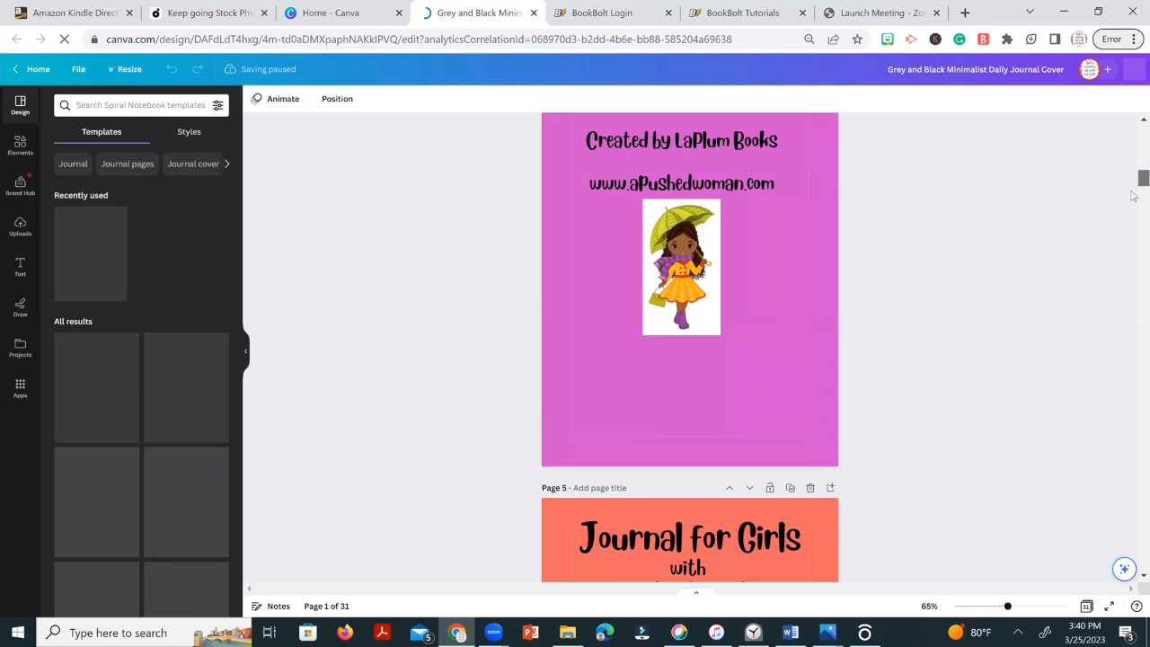
{"action": "scroll", "coordinate": [1133, 198], "scroll_direction": "down", "scroll_amount": 3}
{"action": "left_click_drag", "start_coordinate": [1134, 208], "coordinate": [1133, 480]}
{"action": "left_click", "coordinate": [772, 206]}
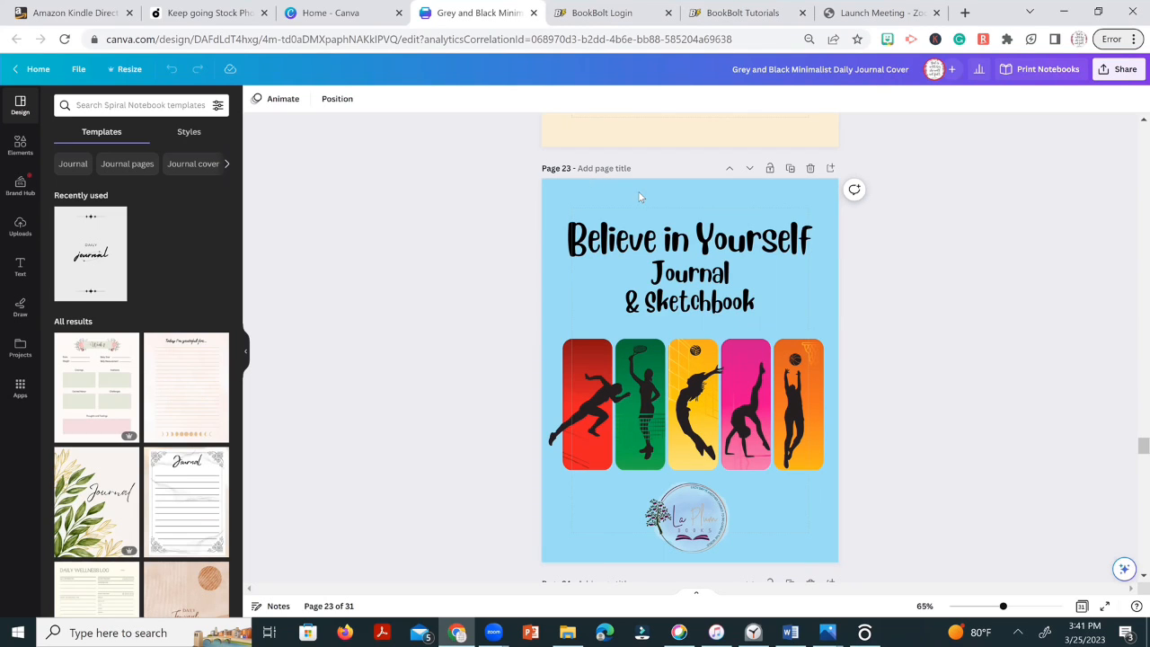
Examine the "Believe in Yourself" front cover on page 23 and its matching back cover on page 24.
{"action": "left_click", "coordinate": [661, 196]}
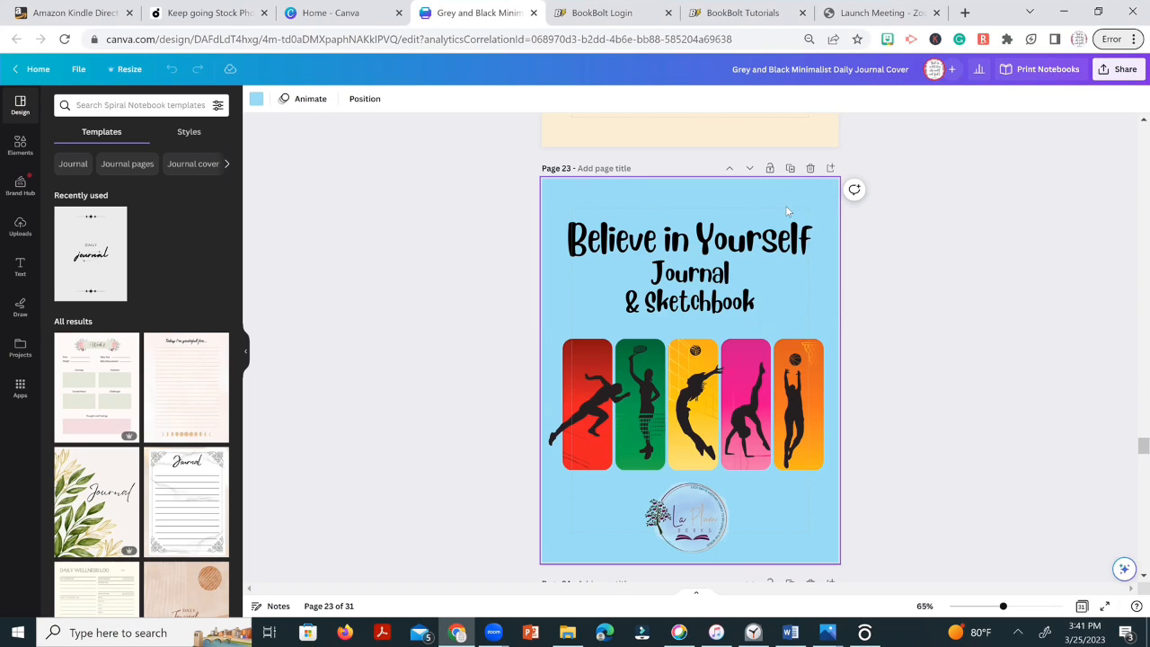
{"action": "mouse_move", "coordinate": [1139, 445]}
{"action": "left_mouse_down"}
{"action": "mouse_move", "coordinate": [1139, 456]}
{"action": "mouse_move", "coordinate": [1139, 445]}
{"action": "left_mouse_up"}
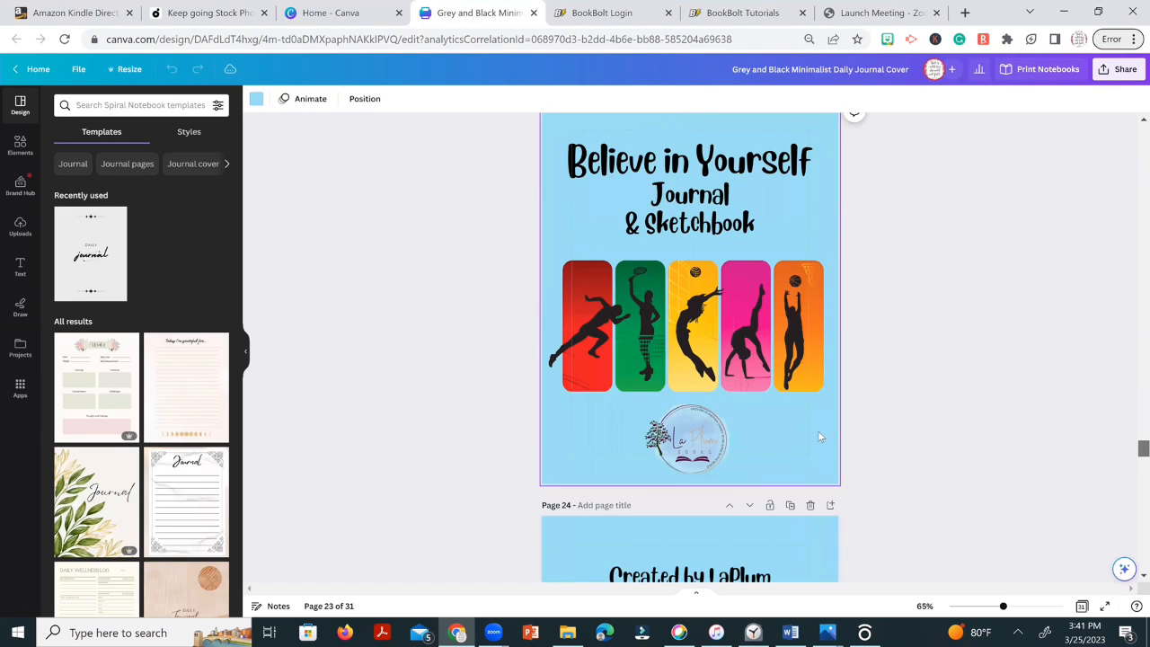
{"action": "scroll", "coordinate": [817, 430], "scroll_direction": "up", "scroll_amount": 2}
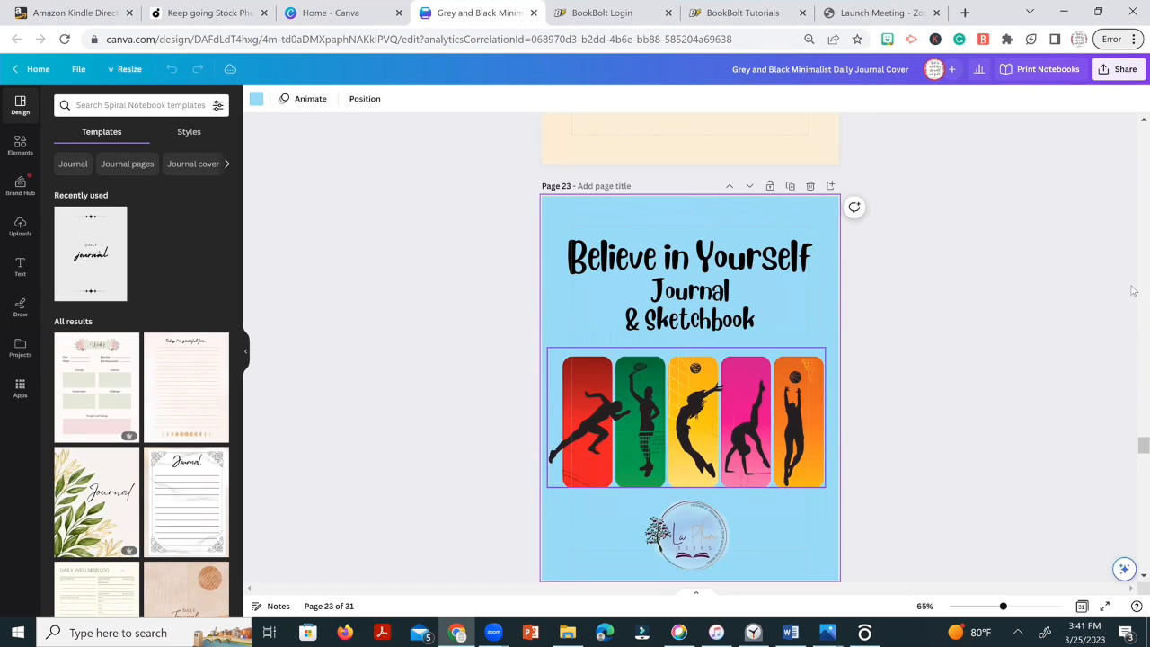
{"action": "left_click_drag", "start_coordinate": [1133, 457], "coordinate": [1133, 472]}
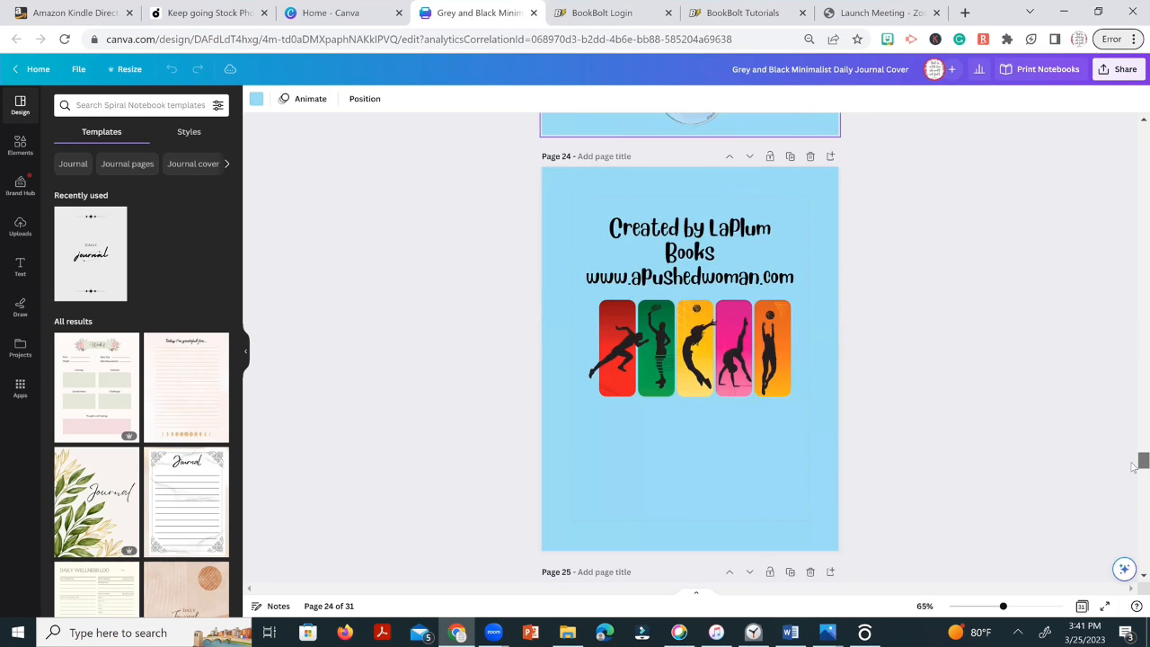
{"action": "scroll", "coordinate": [1133, 466], "scroll_direction": "up", "scroll_amount": 2}
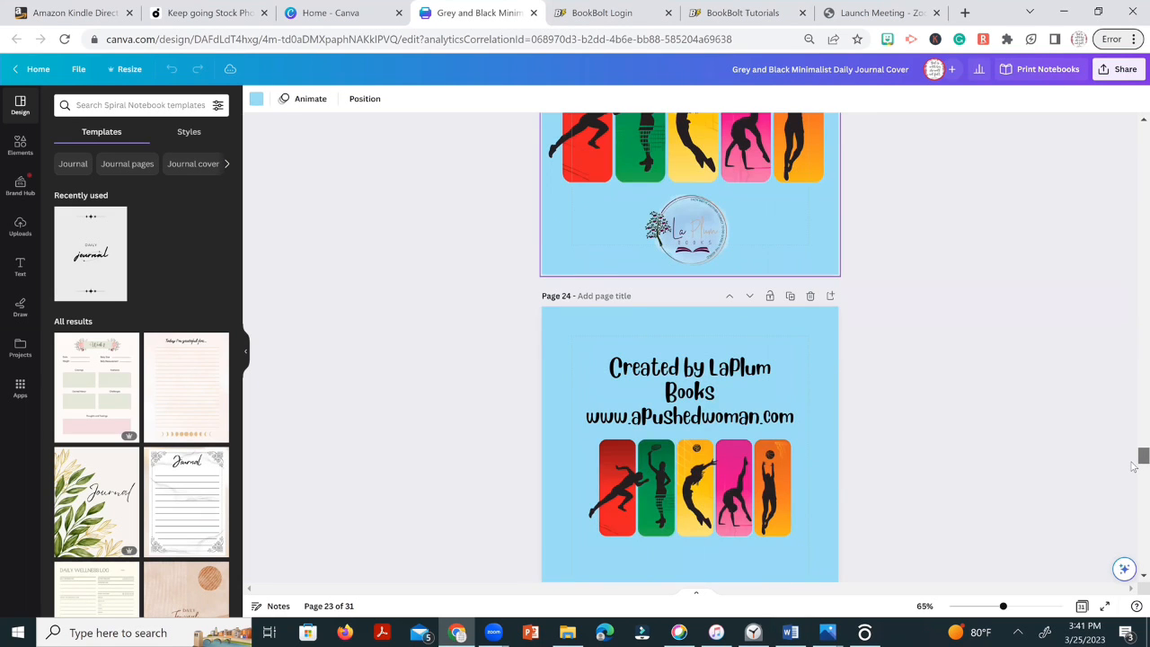
{"action": "scroll", "coordinate": [1134, 466], "scroll_direction": "up", "scroll_amount": 1}
{"action": "scroll", "coordinate": [1130, 465], "scroll_direction": "up", "scroll_amount": 1}
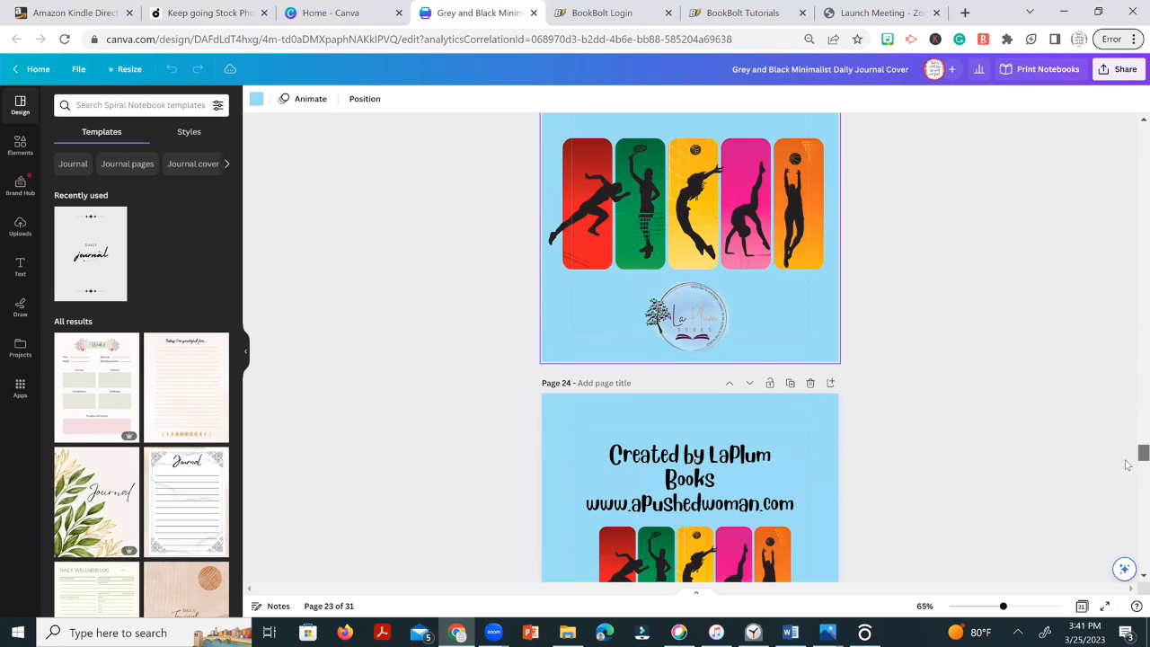
{"action": "scroll", "coordinate": [1127, 465], "scroll_direction": "up", "scroll_amount": 1}
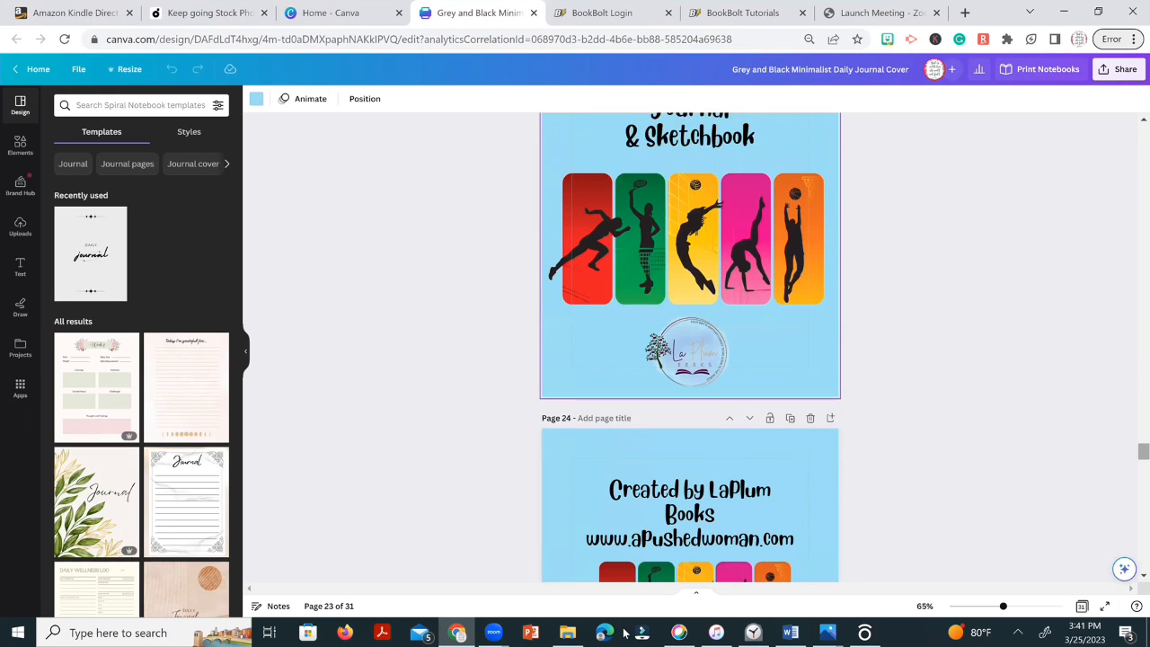
Widen the credit text box on page 24 so "Created by LaPlum Books" fits on one line, and shift it slightly right and down.
{"action": "left_click", "coordinate": [761, 514]}
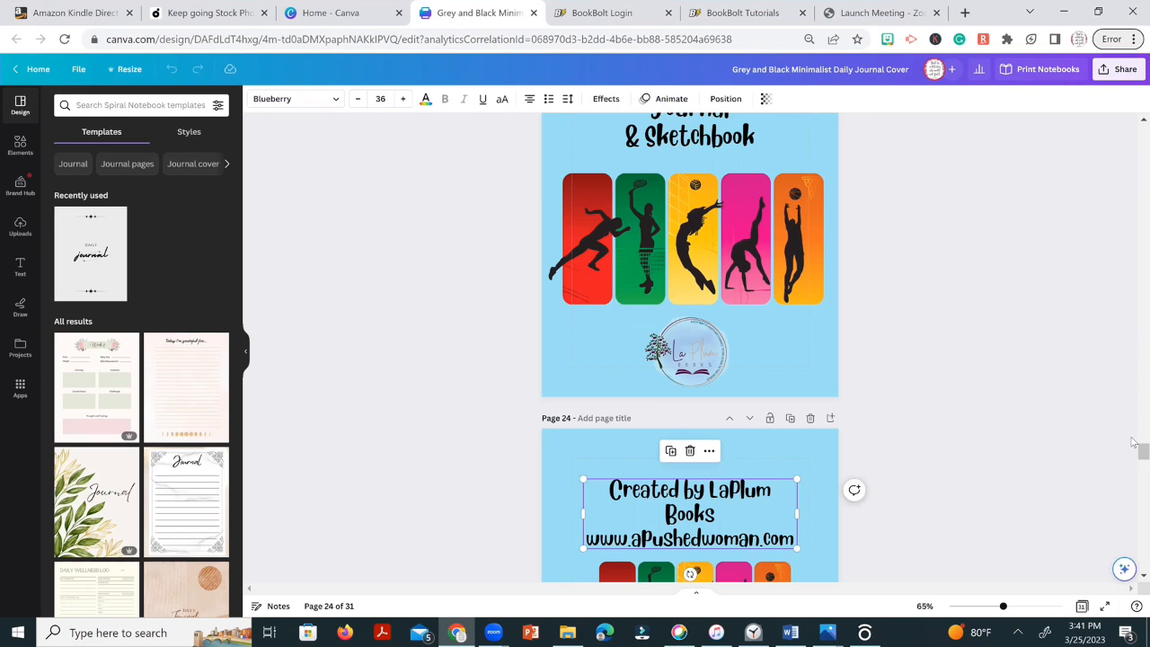
{"action": "scroll", "coordinate": [1133, 461], "scroll_direction": "down", "scroll_amount": 3}
{"action": "scroll", "coordinate": [1134, 461], "scroll_direction": "up", "scroll_amount": 2}
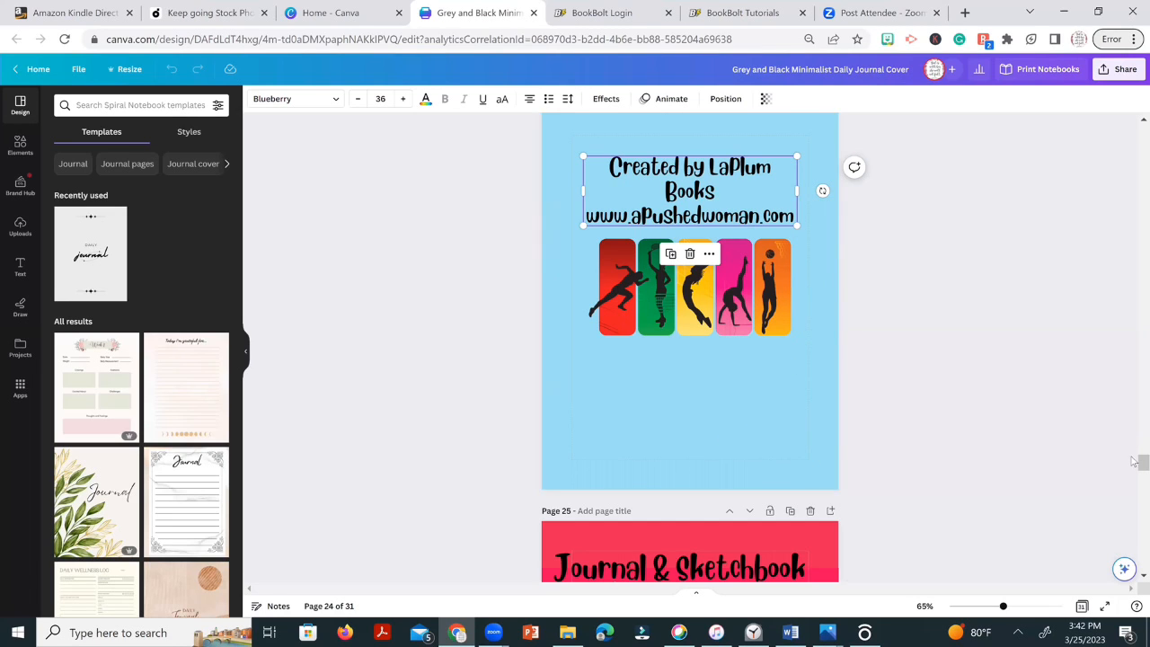
{"action": "scroll", "coordinate": [1133, 460], "scroll_direction": "up", "scroll_amount": 1}
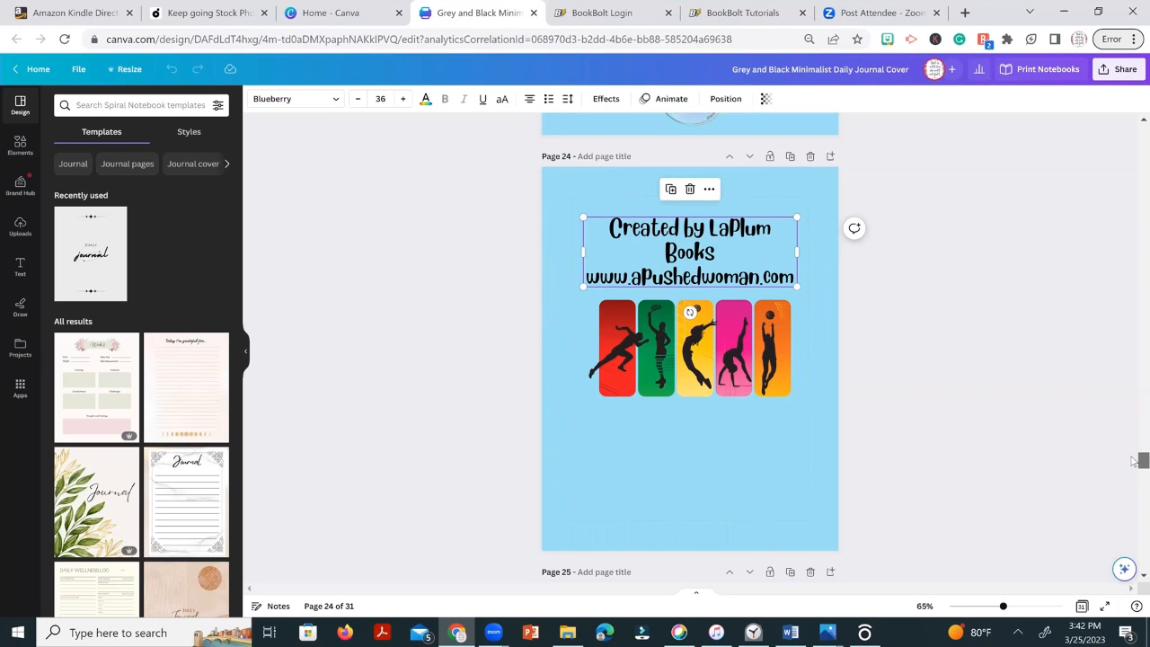
{"action": "scroll", "coordinate": [1134, 461], "scroll_direction": "up", "scroll_amount": 1}
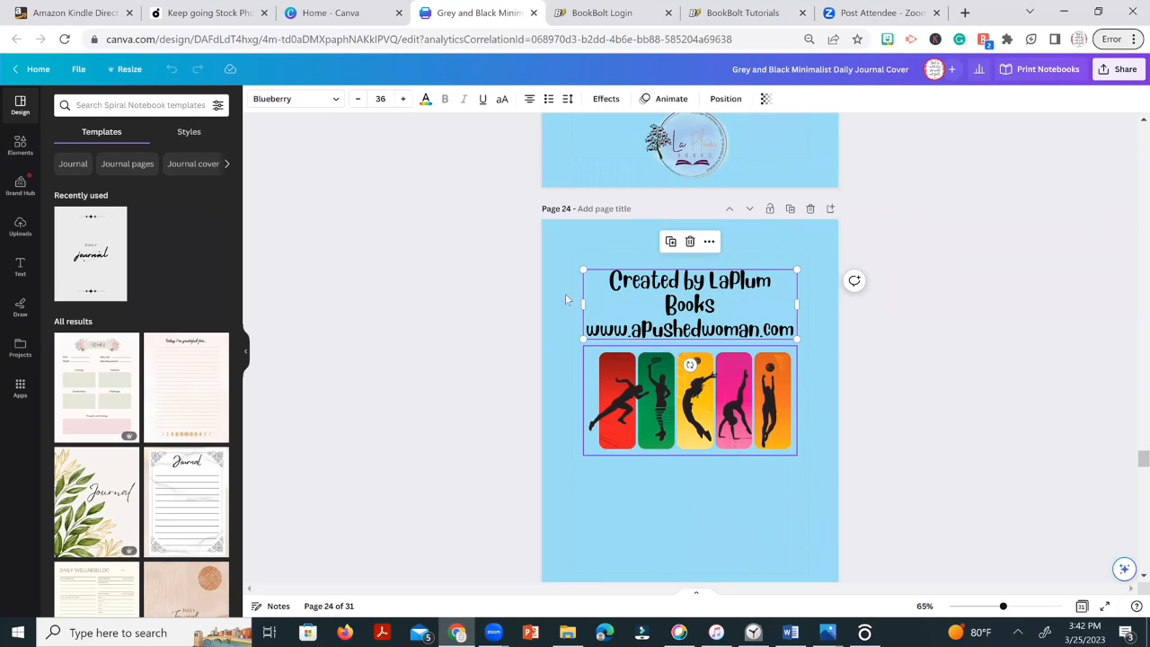
{"action": "mouse_move", "coordinate": [579, 302]}
{"action": "left_mouse_down"}
{"action": "mouse_move", "coordinate": [548, 304]}
{"action": "mouse_move", "coordinate": [573, 316]}
{"action": "left_mouse_up"}
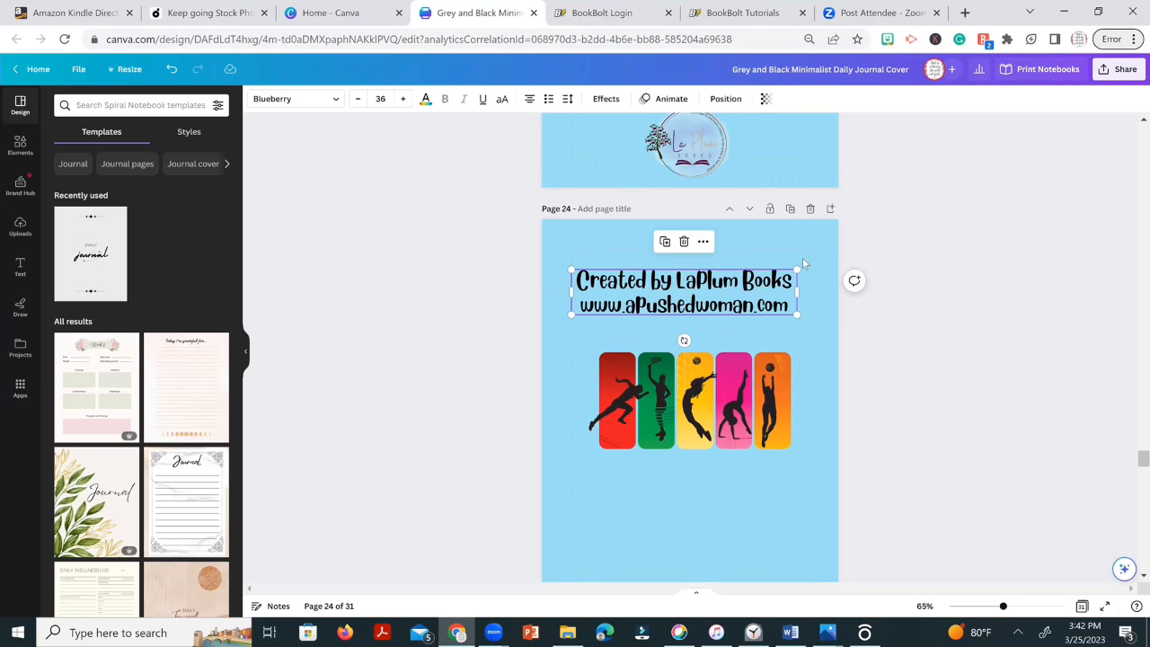
{"action": "left_click", "coordinate": [627, 330]}
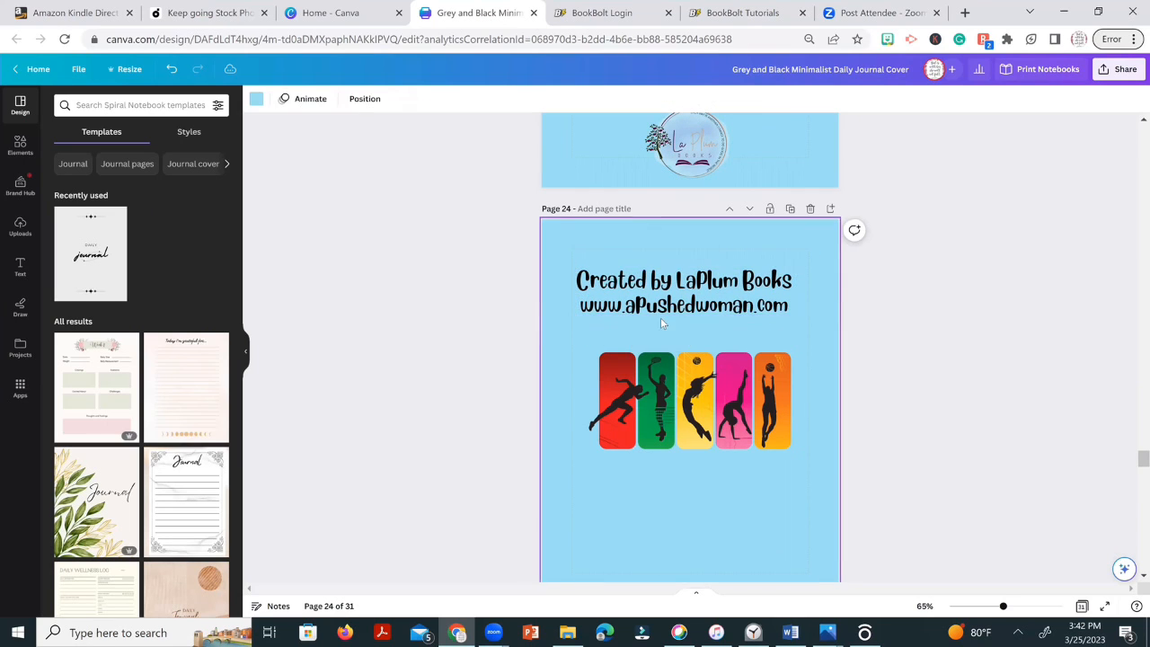
{"action": "mouse_move", "coordinate": [680, 318]}
{"action": "left_mouse_down"}
{"action": "mouse_move", "coordinate": [692, 340]}
{"action": "mouse_move", "coordinate": [656, 301]}
{"action": "mouse_move", "coordinate": [686, 286]}
{"action": "mouse_move", "coordinate": [668, 304]}
{"action": "left_mouse_up"}
Check the logo and layout of the page 23 front cover against the edited back cover.
{"action": "scroll", "coordinate": [1134, 461], "scroll_direction": "up", "scroll_amount": 3}
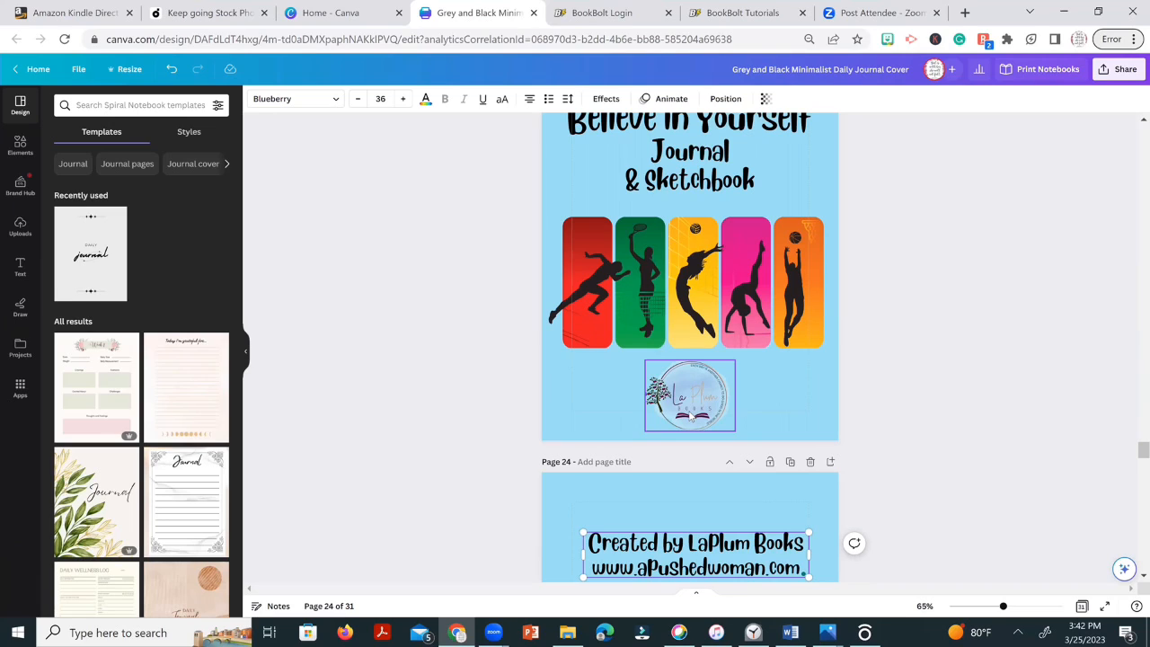
{"action": "left_click", "coordinate": [708, 407]}
{"action": "left_click", "coordinate": [792, 388]}
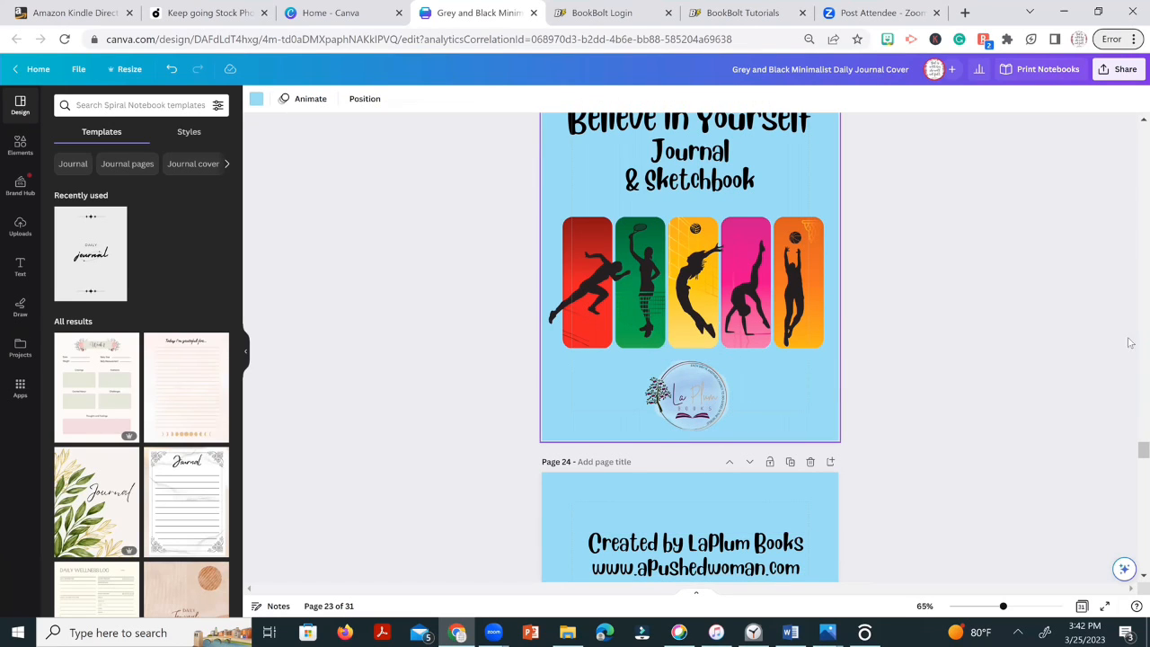
{"action": "scroll", "coordinate": [1134, 455], "scroll_direction": "up", "scroll_amount": 1}
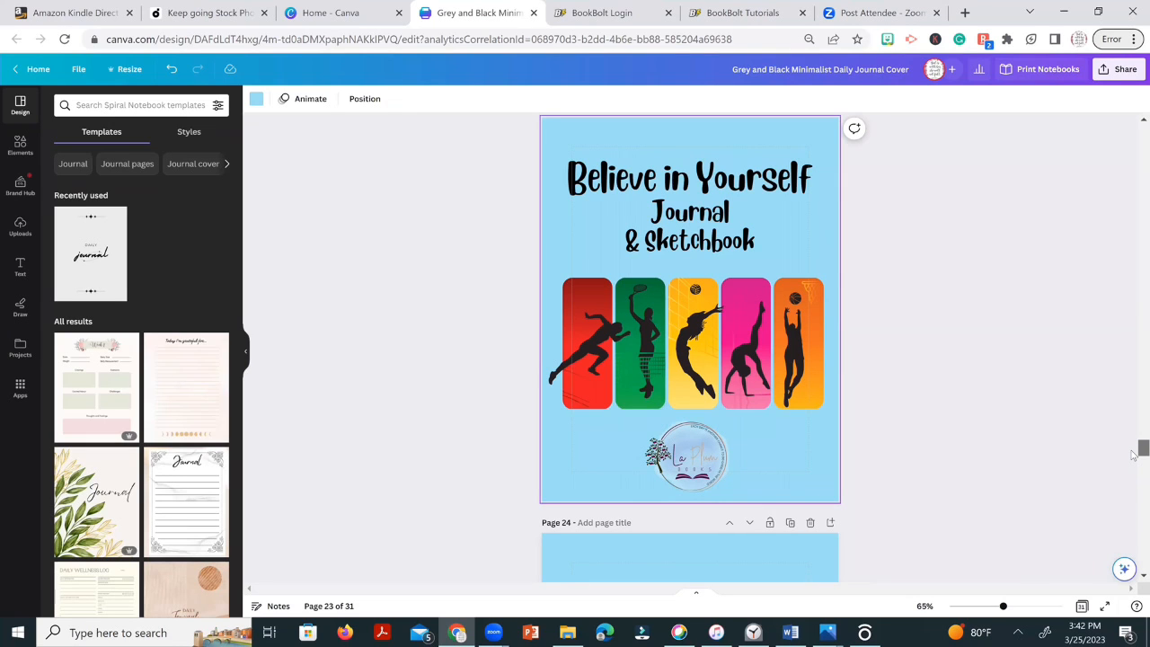
{"action": "scroll", "coordinate": [1133, 455], "scroll_direction": "up", "scroll_amount": 1}
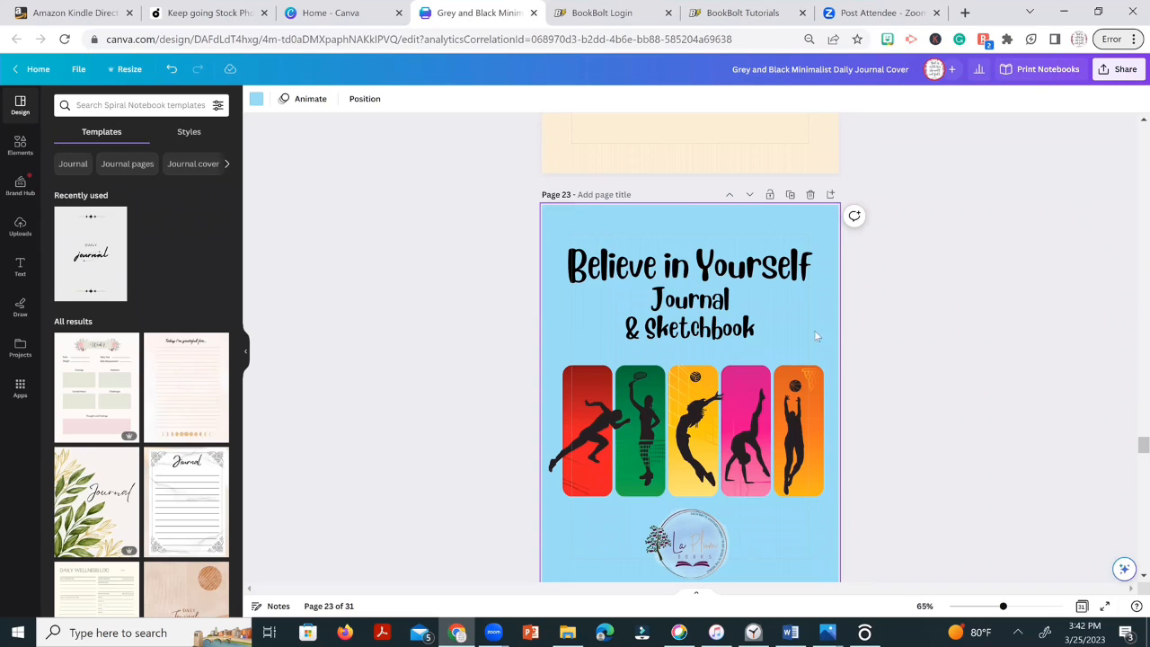
{"action": "scroll", "coordinate": [1133, 456], "scroll_direction": "down", "scroll_amount": 2}
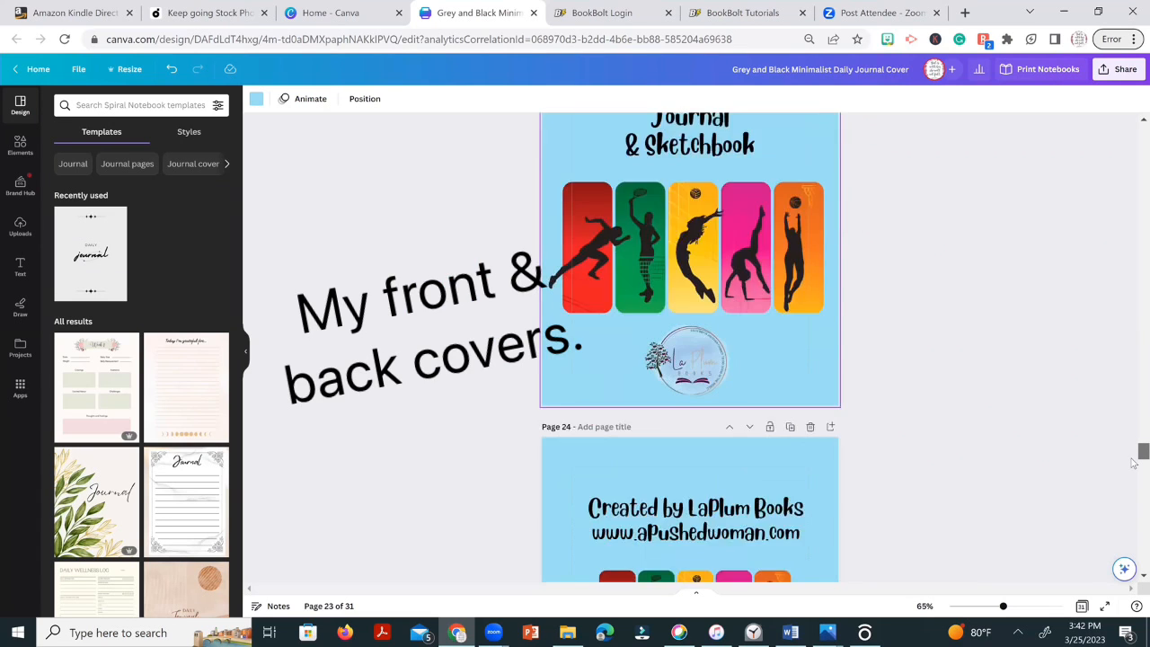
{"action": "scroll", "coordinate": [1133, 455], "scroll_direction": "up", "scroll_amount": 1}
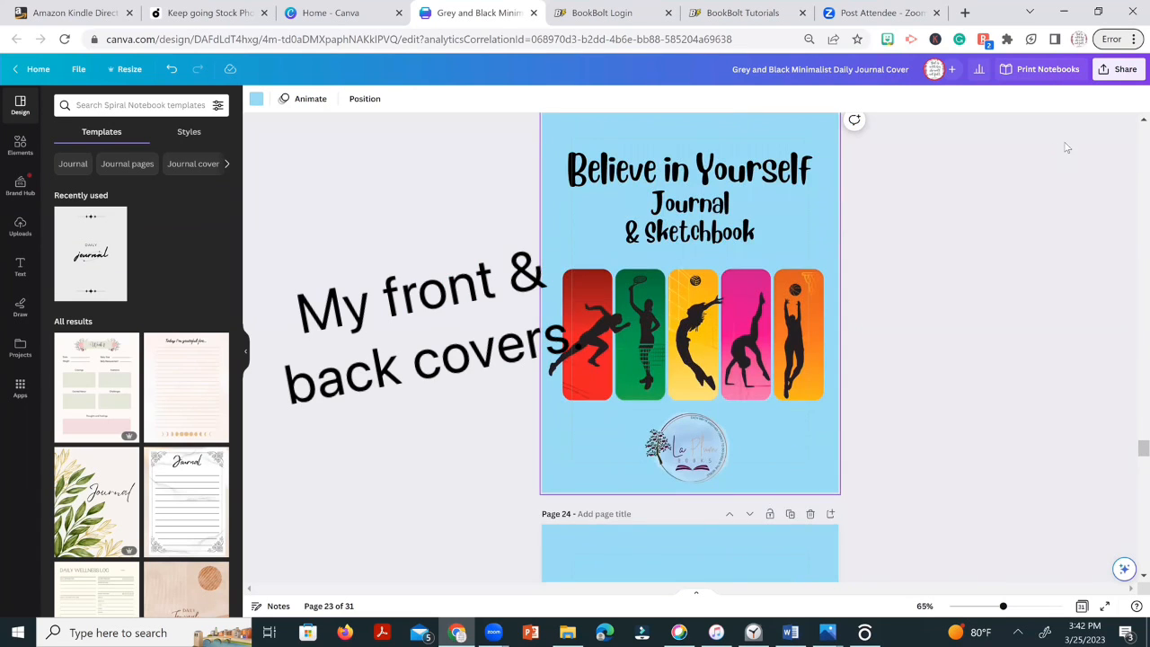
Download only pages 23 and 24 of the journal cover design as PNG files.
{"action": "left_click", "coordinate": [1123, 71]}
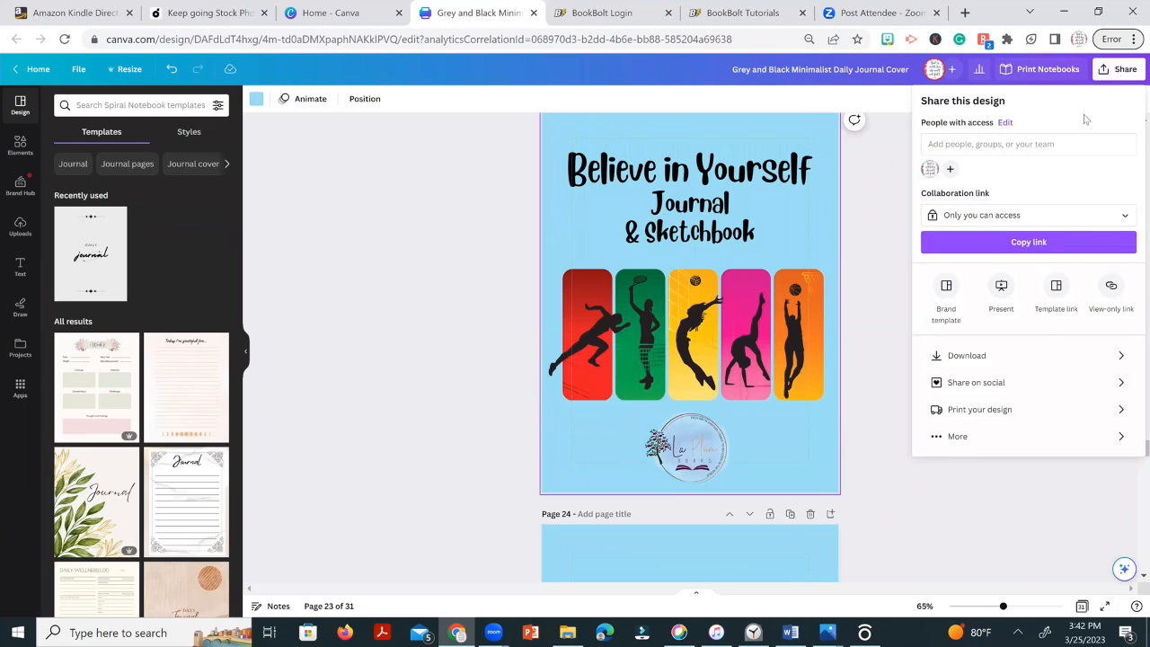
{"action": "left_click", "coordinate": [988, 357]}
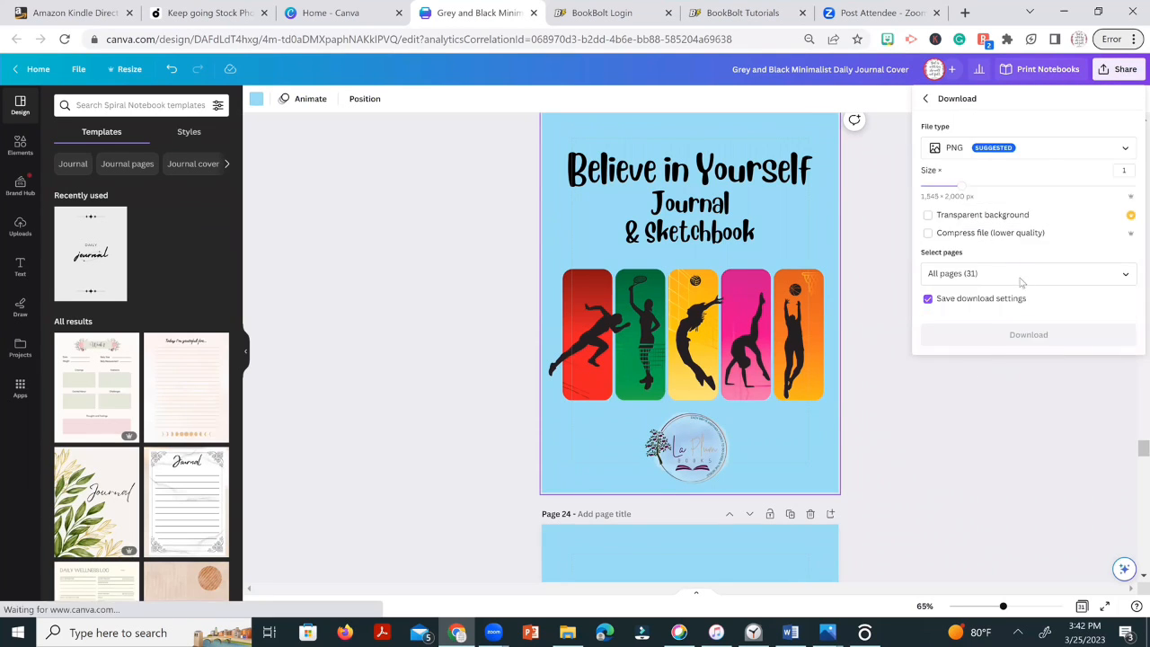
{"action": "left_click", "coordinate": [1126, 276]}
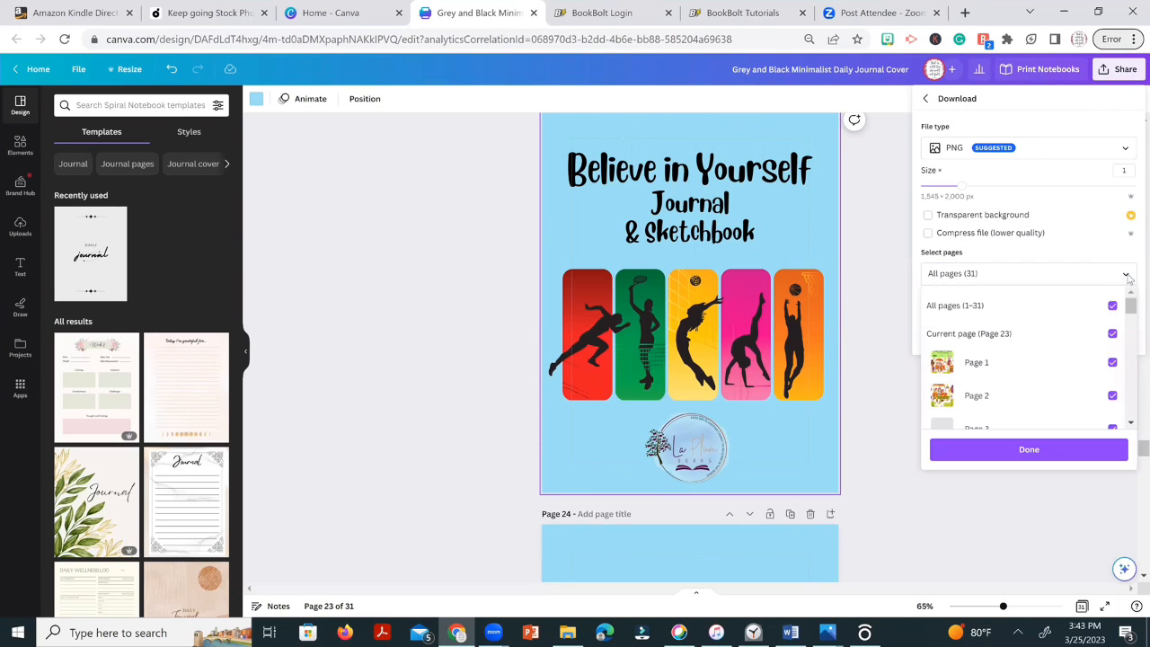
{"action": "left_click", "coordinate": [1113, 308]}
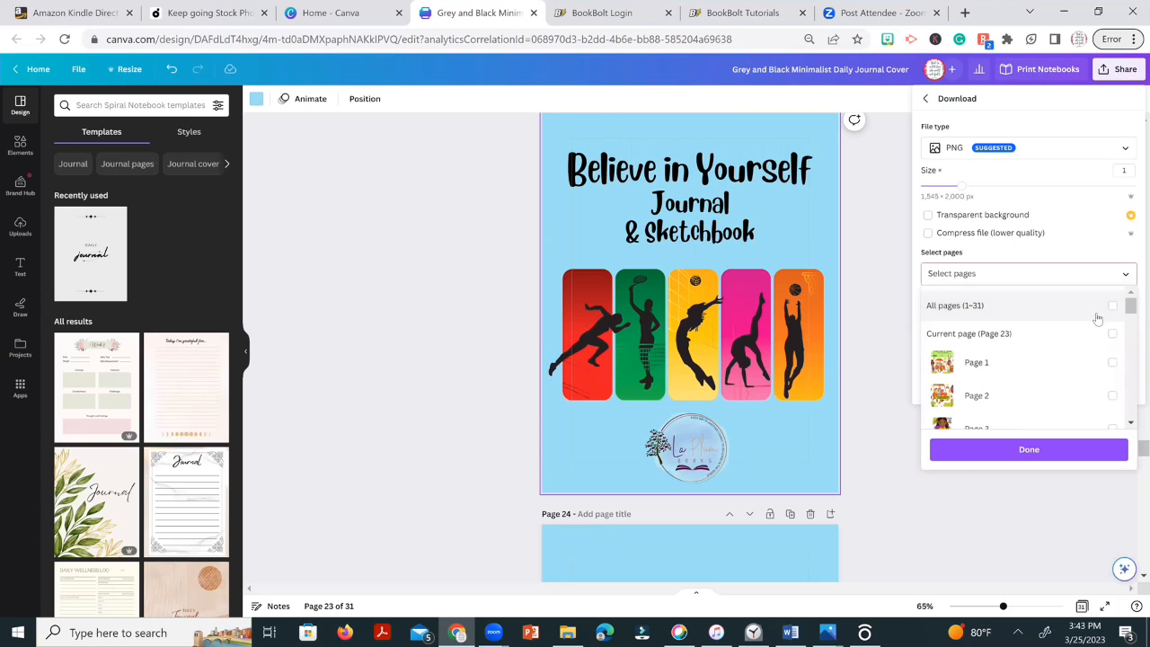
{"action": "left_click_drag", "start_coordinate": [1131, 307], "coordinate": [1133, 386]}
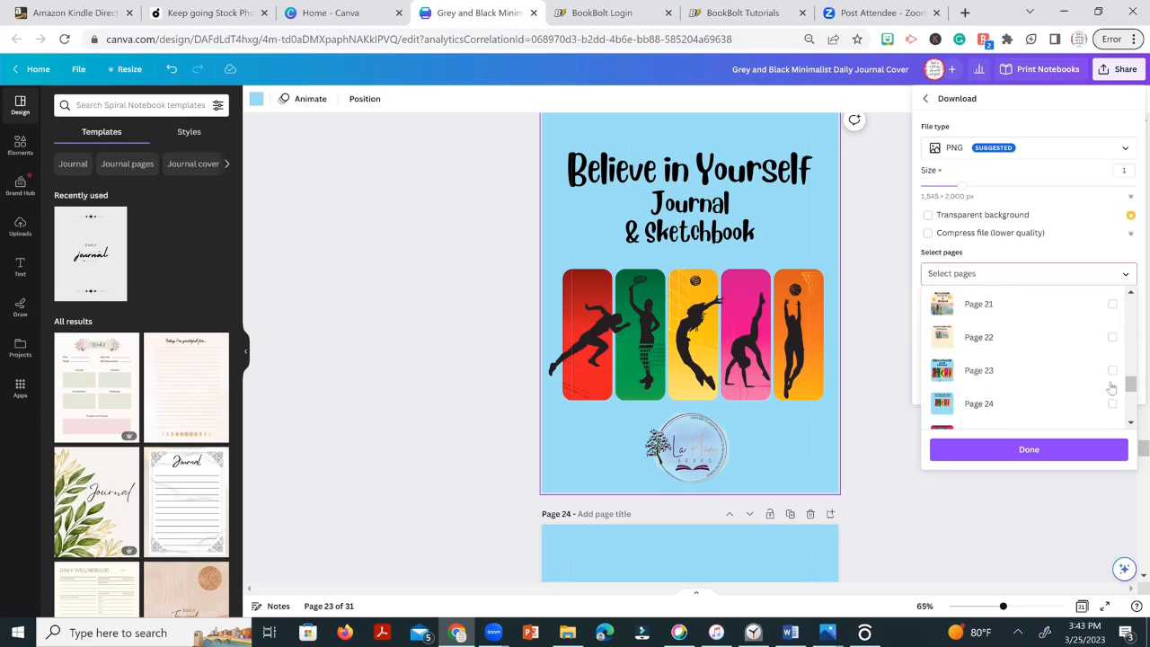
{"action": "left_click", "coordinate": [1112, 370]}
{"action": "left_click", "coordinate": [1112, 405]}
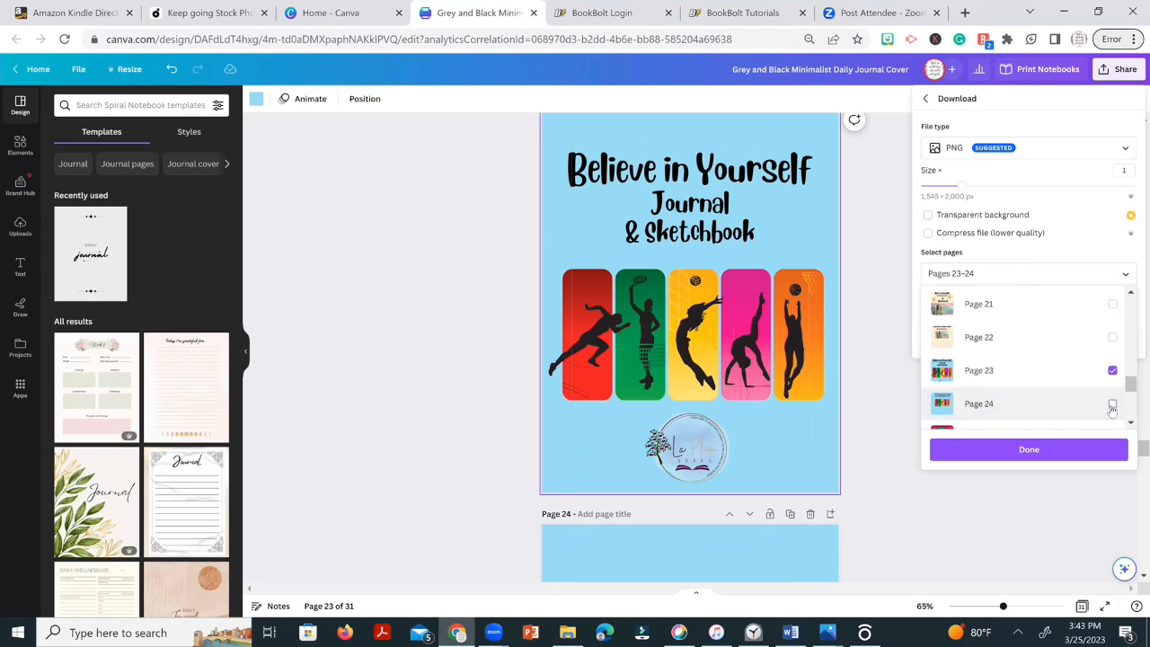
{"action": "left_click", "coordinate": [1026, 449]}
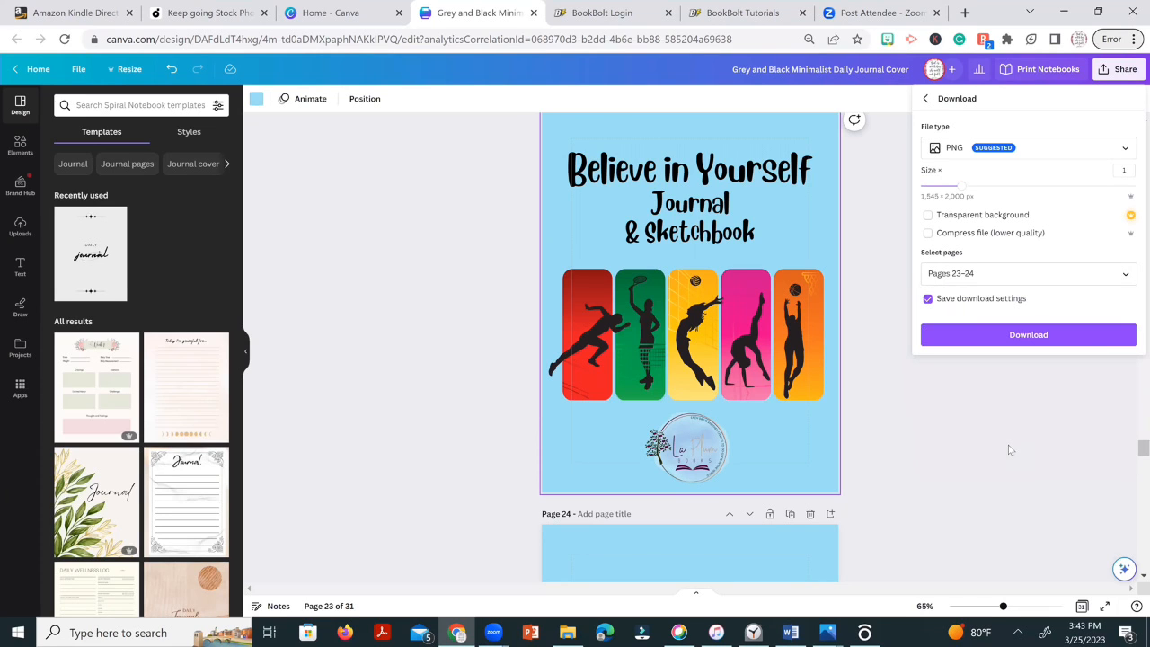
{"action": "left_click", "coordinate": [981, 336]}
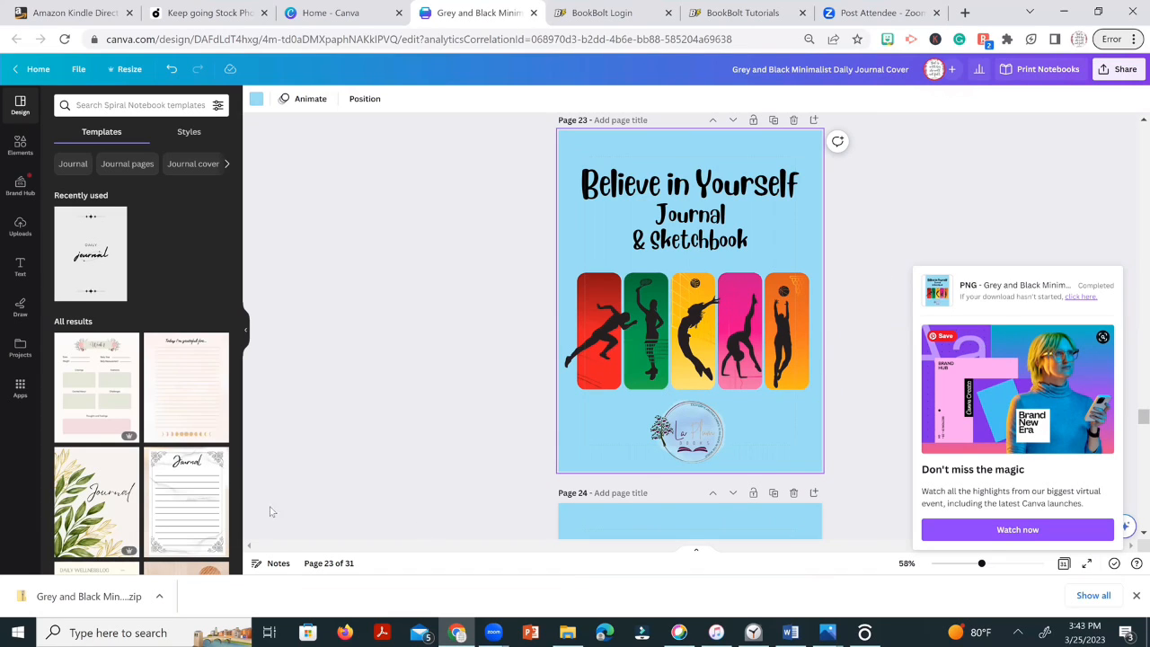
Open image 23 from the downloaded zip and save it in Downloads as the PNG "believe in yourself front cover".
{"action": "left_click", "coordinate": [92, 604]}
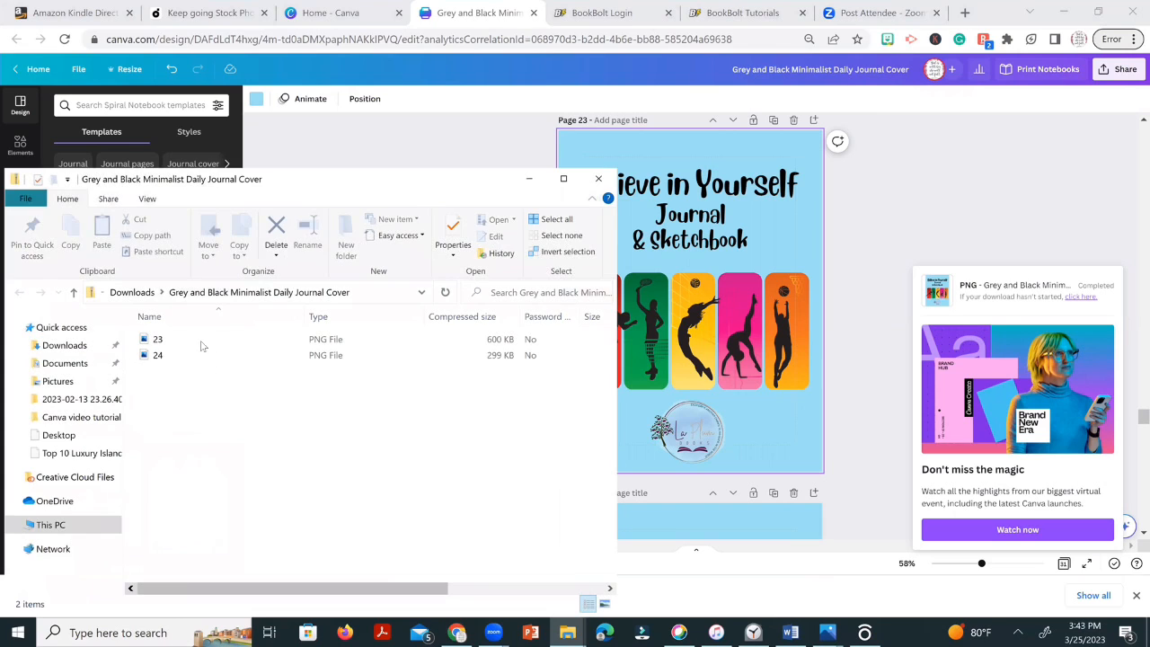
{"action": "double_click", "coordinate": [190, 342]}
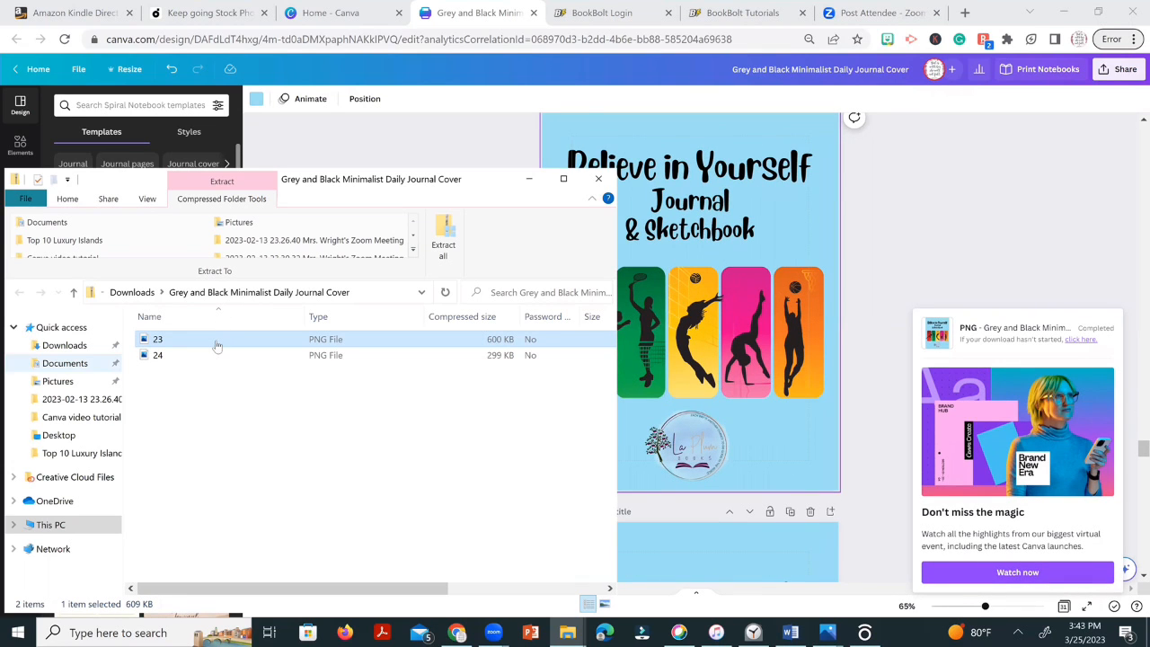
{"action": "double_click", "coordinate": [216, 346]}
{"action": "left_click", "coordinate": [665, 18]}
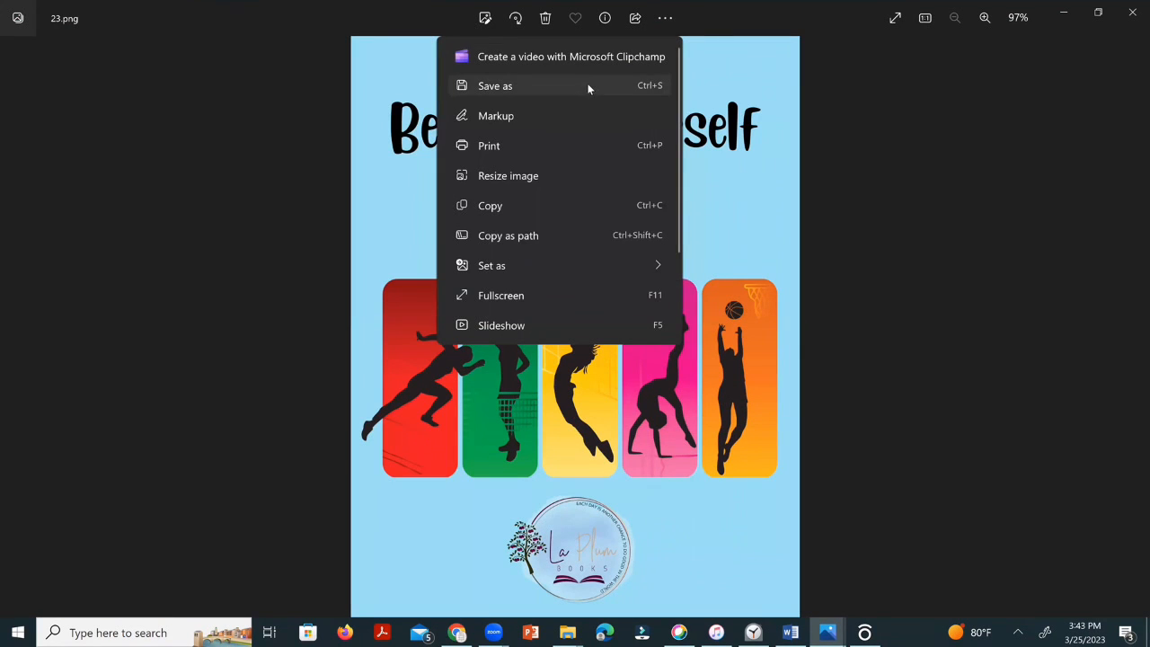
{"action": "left_click", "coordinate": [578, 87]}
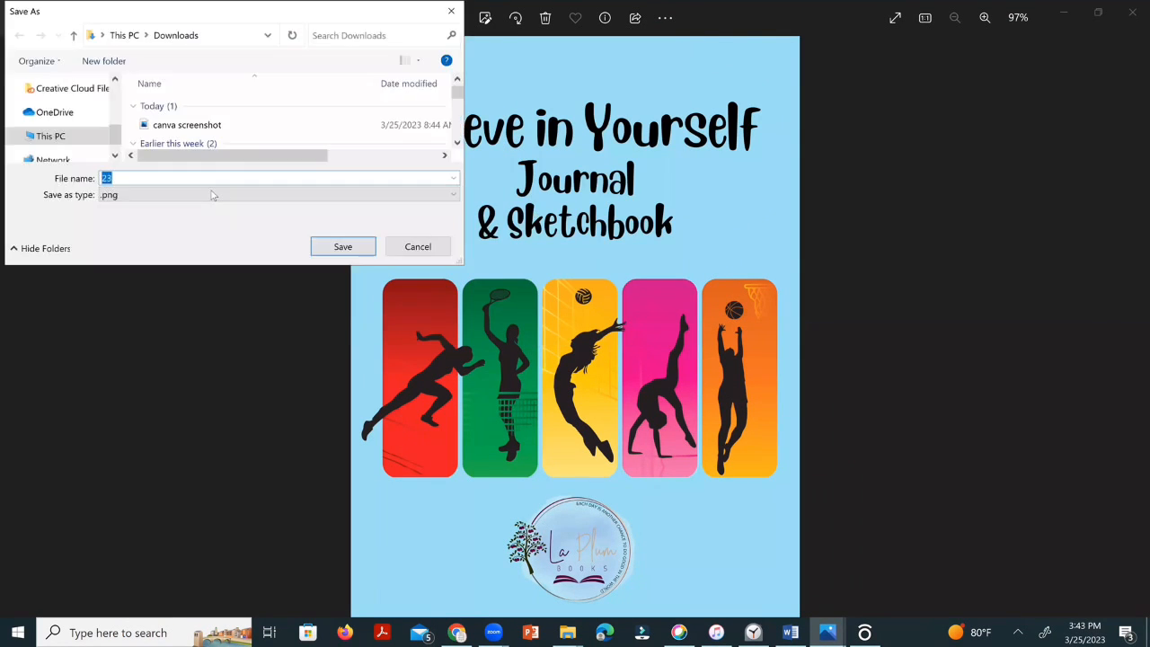
{"action": "type", "text": "be"}
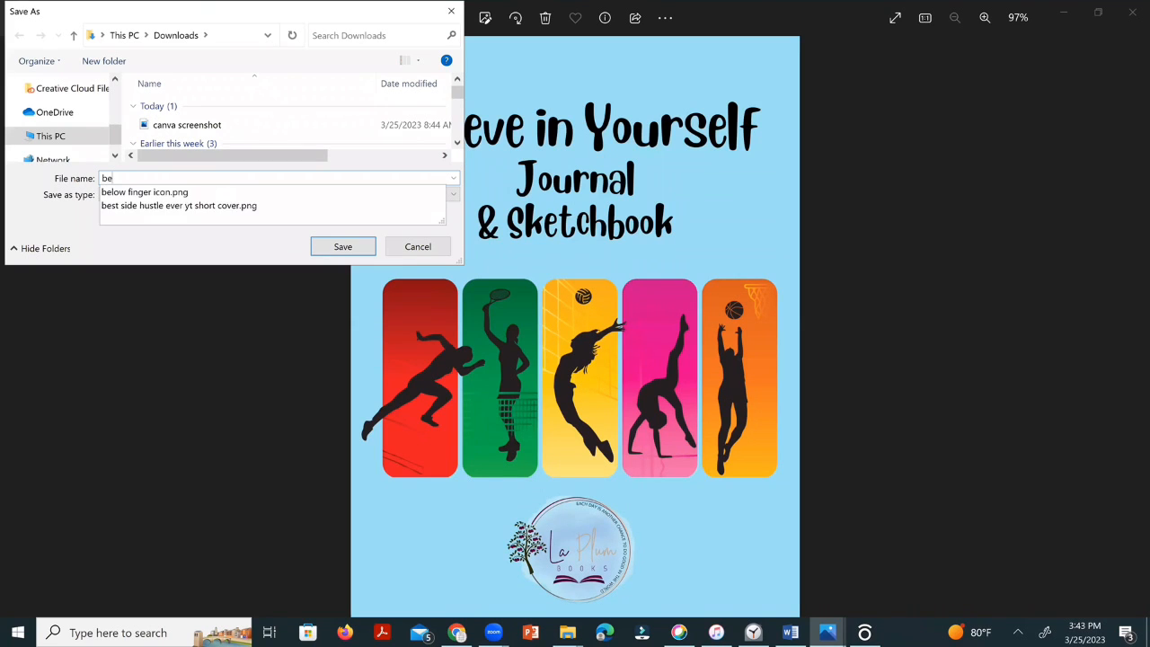
{"action": "type", "text": "lieve in yourself"}
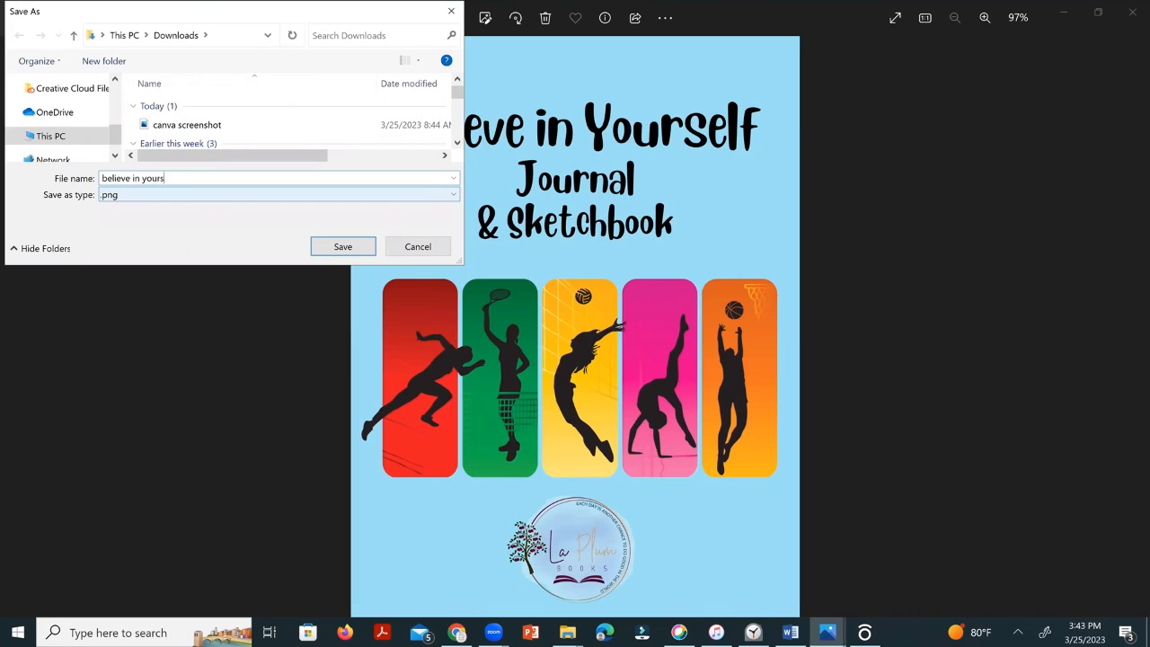
{"action": "type", "text": " front cover"}
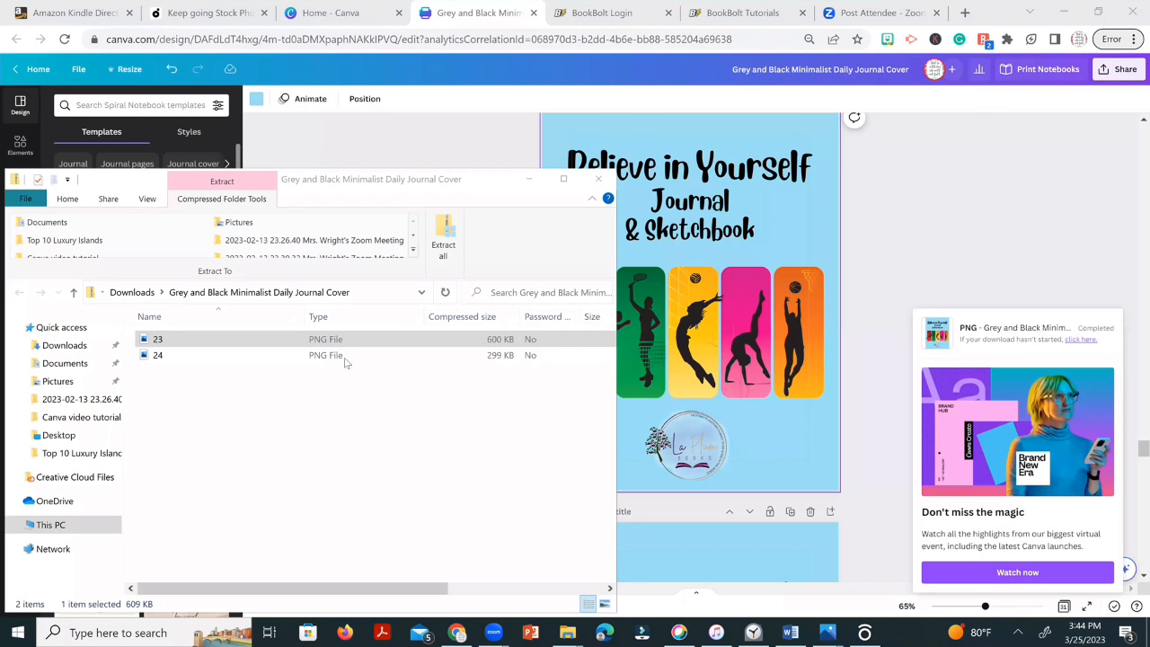
Open back cover image 24 from the zip, save a separate copy of it, and close the zip folder.
{"action": "double_click", "coordinate": [347, 360]}
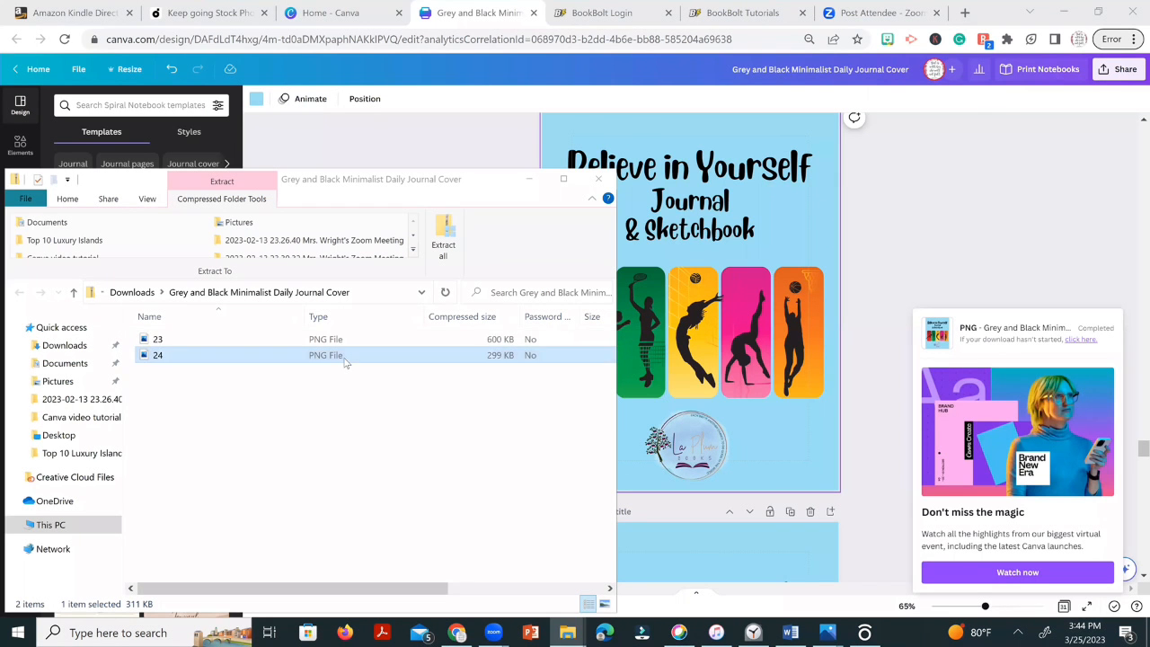
{"action": "left_click", "coordinate": [665, 18]}
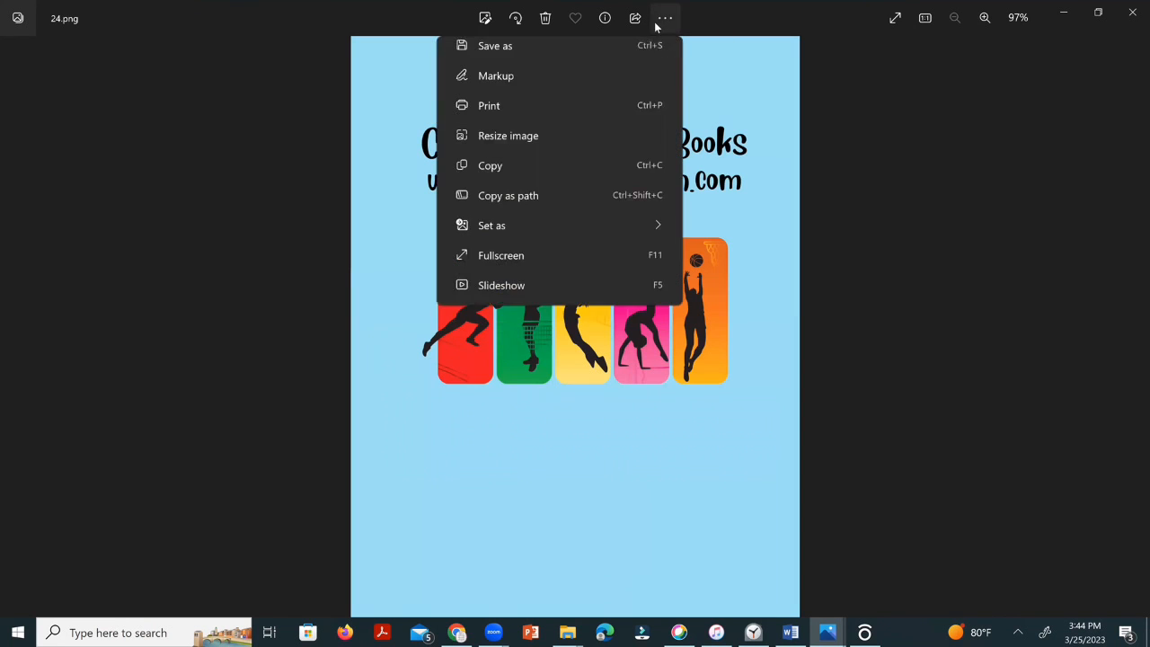
{"action": "left_click", "coordinate": [553, 89]}
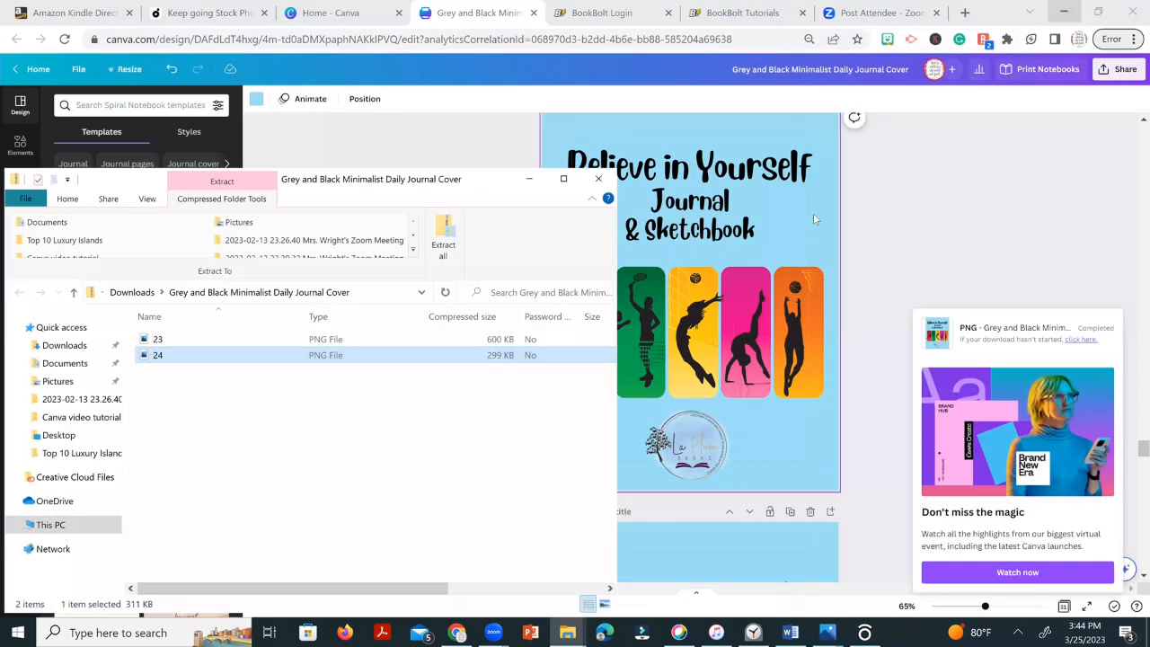
{"action": "left_click", "coordinate": [598, 178]}
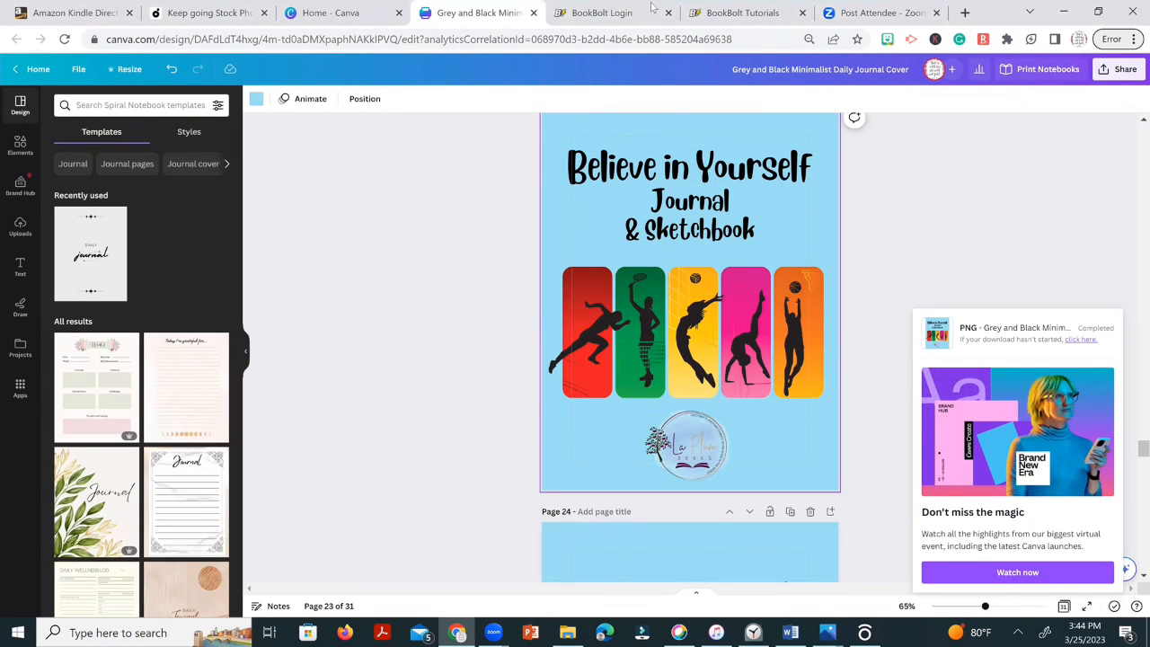
Switch to BookBolt, view its login page, and look through the tutorial videos from Product Search to Mass Cover Creator.
{"action": "left_click", "coordinate": [620, 12]}
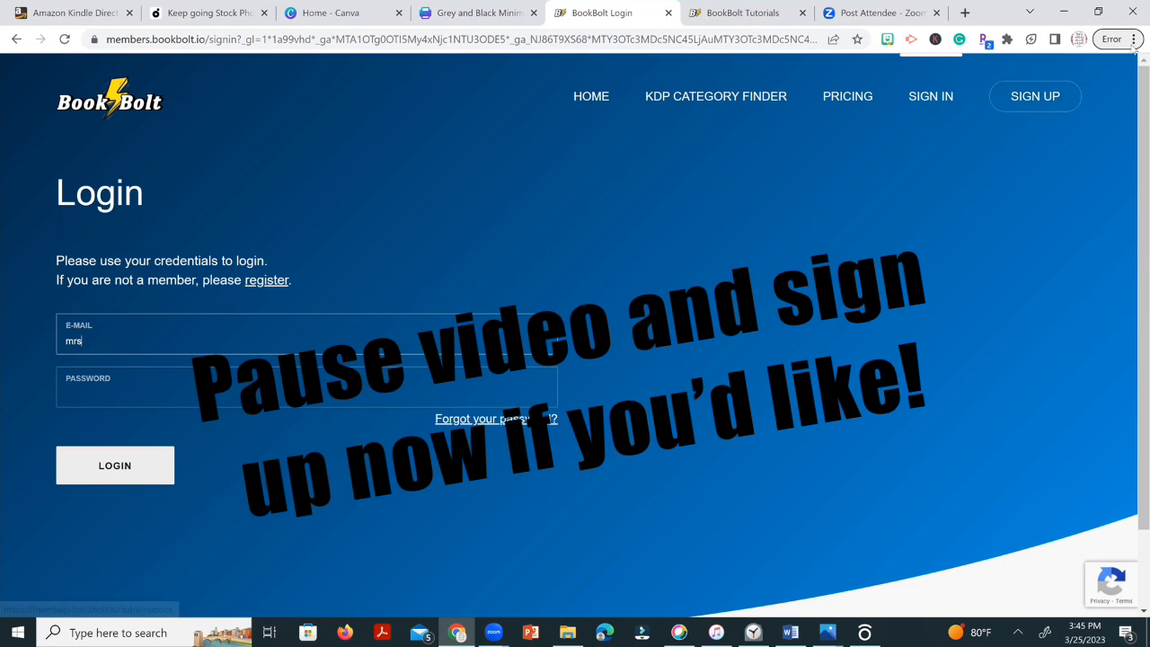
{"action": "left_click", "coordinate": [732, 13]}
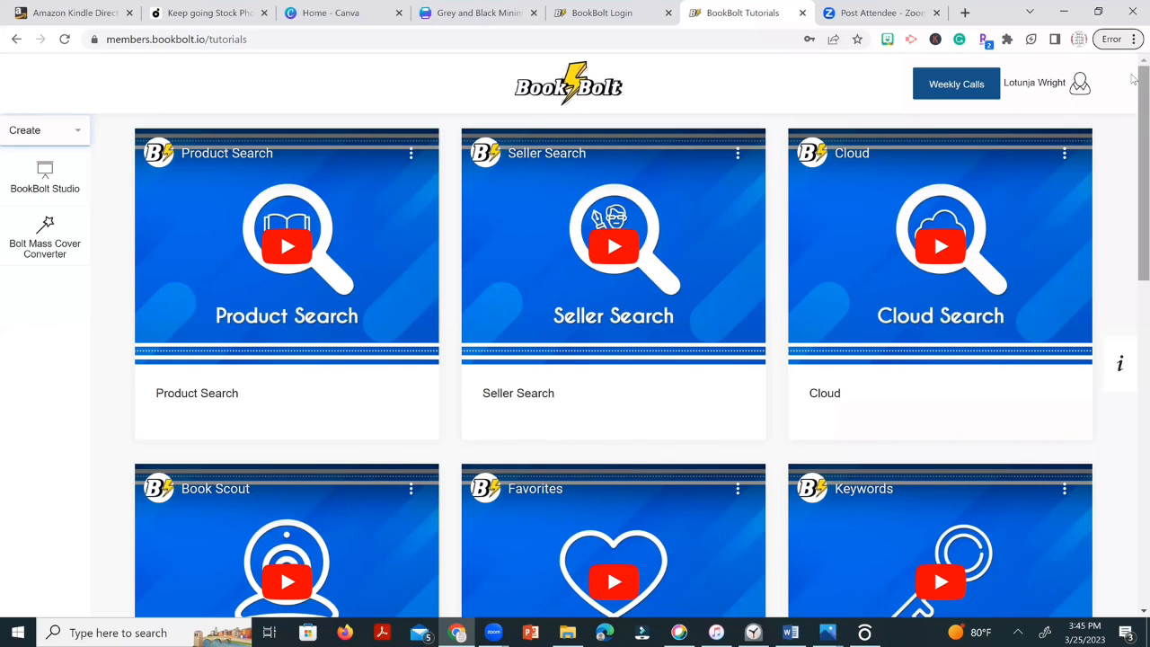
{"action": "mouse_move", "coordinate": [1134, 84]}
{"action": "left_mouse_down"}
{"action": "mouse_move", "coordinate": [1134, 96]}
{"action": "mouse_move", "coordinate": [1134, 64]}
{"action": "left_mouse_up"}
{"action": "scroll", "coordinate": [1134, 97], "scroll_direction": "down", "scroll_amount": 1}
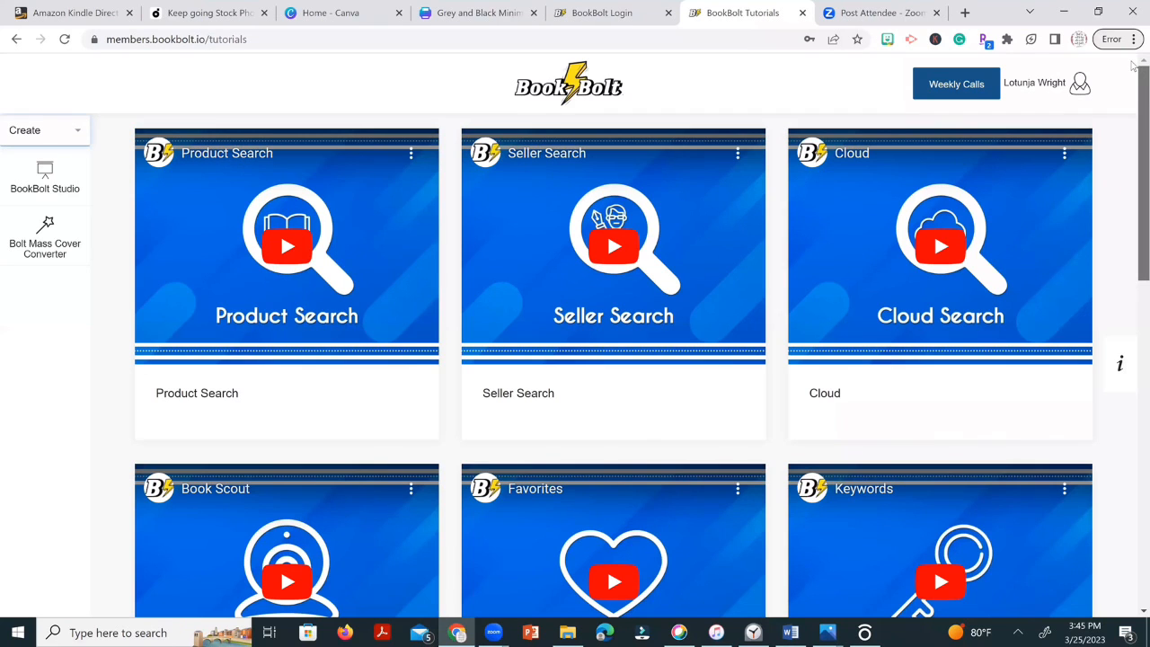
{"action": "scroll", "coordinate": [1133, 153], "scroll_direction": "down", "scroll_amount": 3}
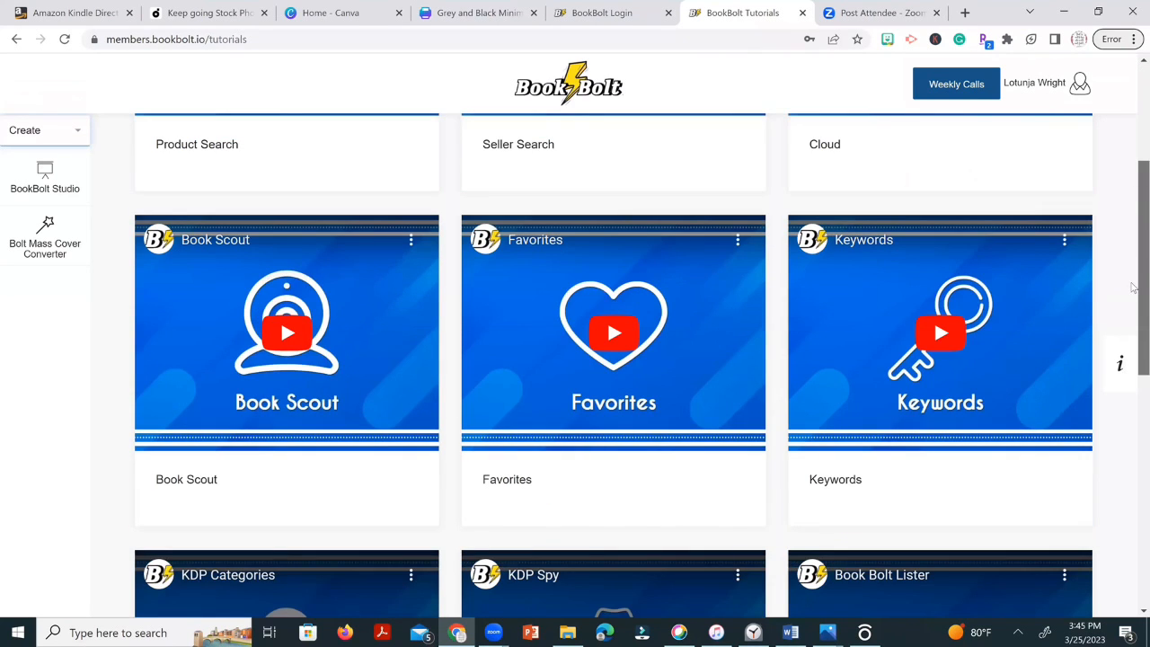
{"action": "scroll", "coordinate": [1133, 306], "scroll_direction": "down", "scroll_amount": 4}
{"action": "scroll", "coordinate": [1134, 359], "scroll_direction": "down", "scroll_amount": 3}
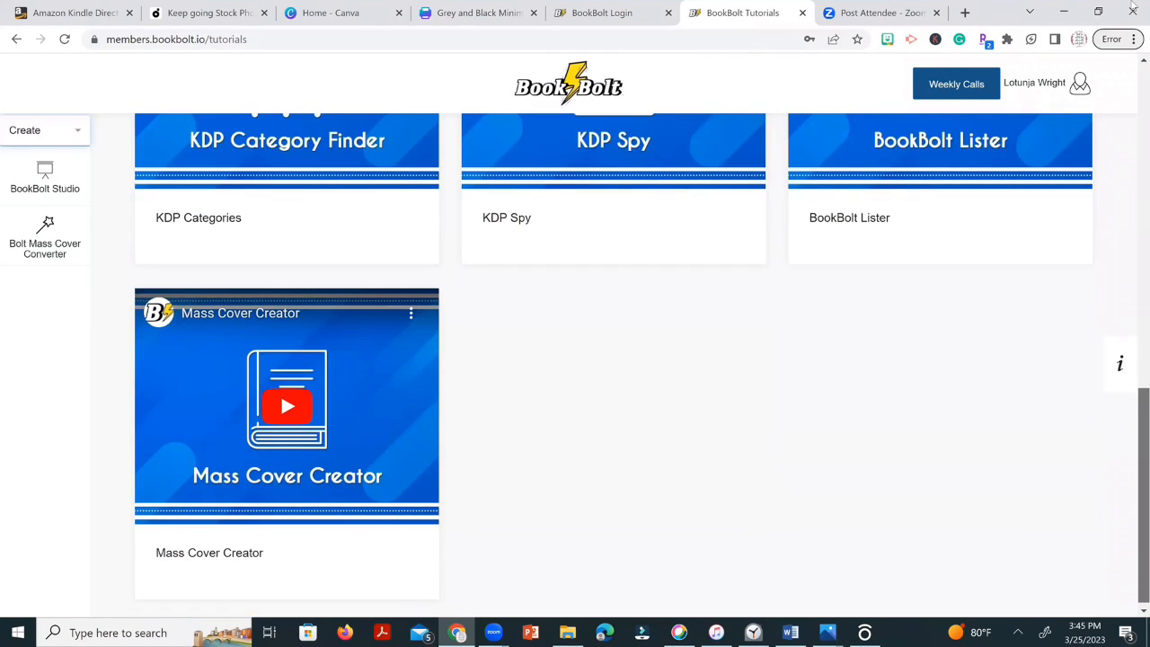
{"action": "left_click_drag", "start_coordinate": [1132, 5], "coordinate": [1132, 100]}
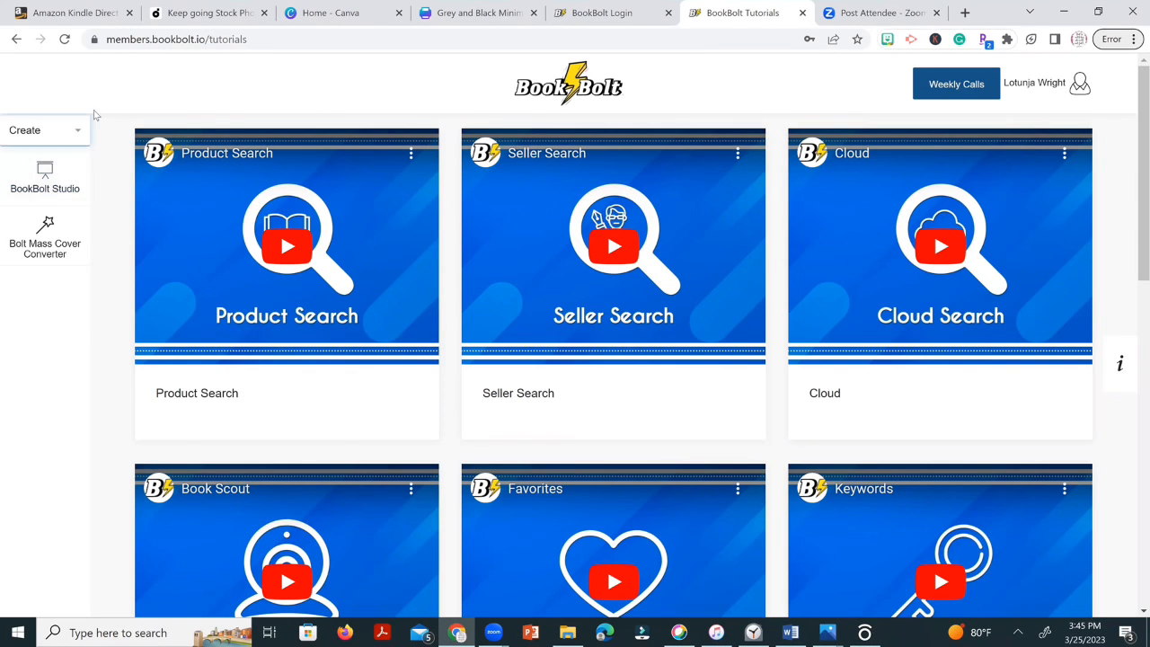
Choose the Create tools in BookBolt and open BookBolt Studio.
{"action": "left_click", "coordinate": [76, 135]}
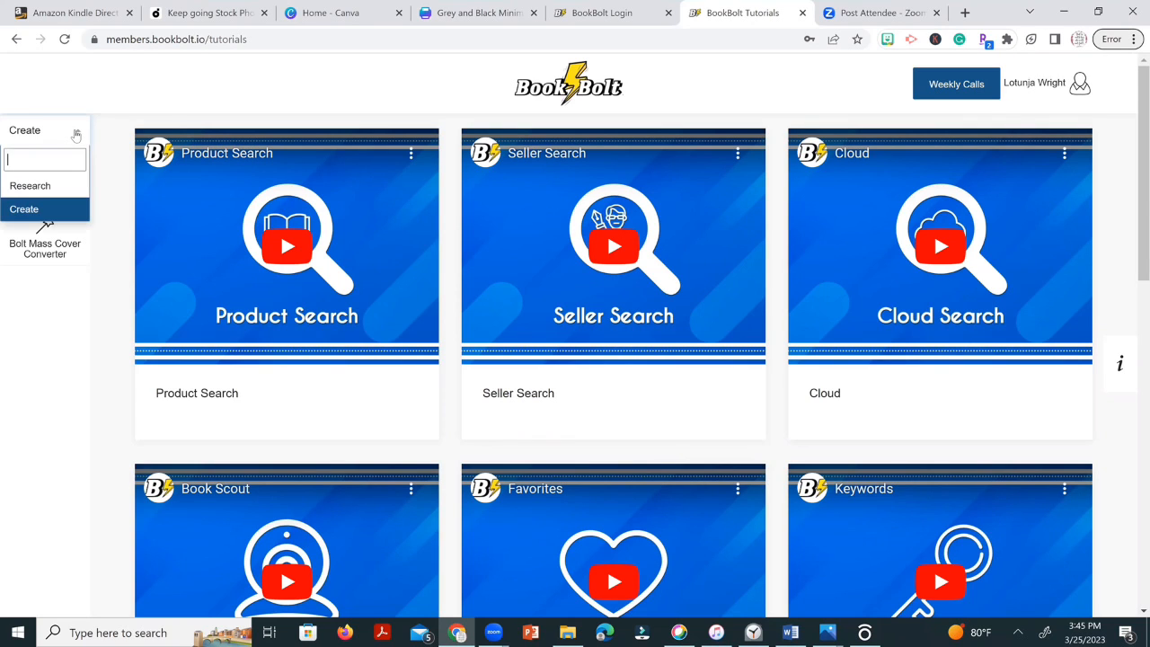
{"action": "left_click", "coordinate": [59, 216]}
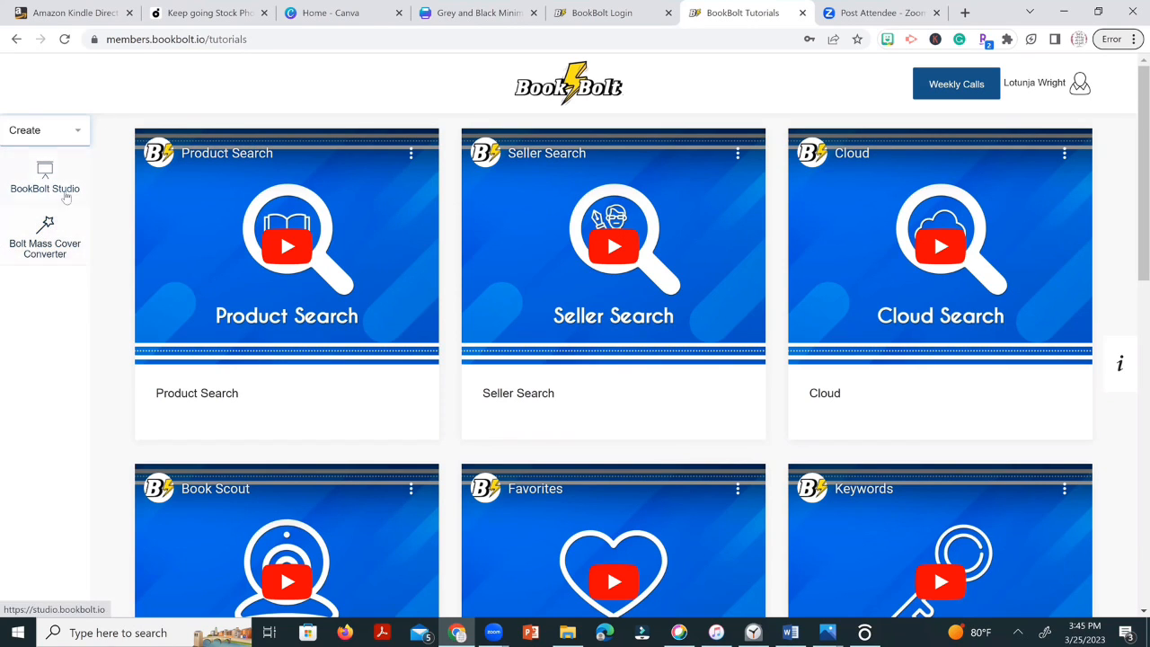
{"action": "left_click", "coordinate": [64, 190]}
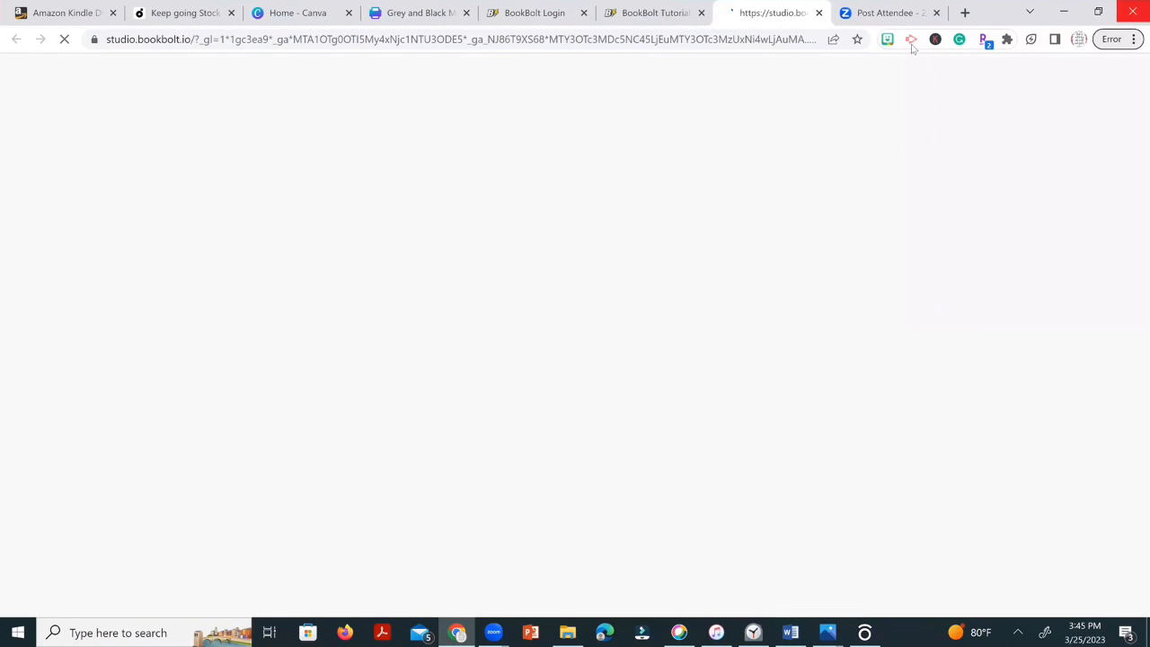
View the account options on the BookBolt tutorials page, and log in to Book Bolt Studio with the account e-mail and password.
{"action": "left_click", "coordinate": [654, 12]}
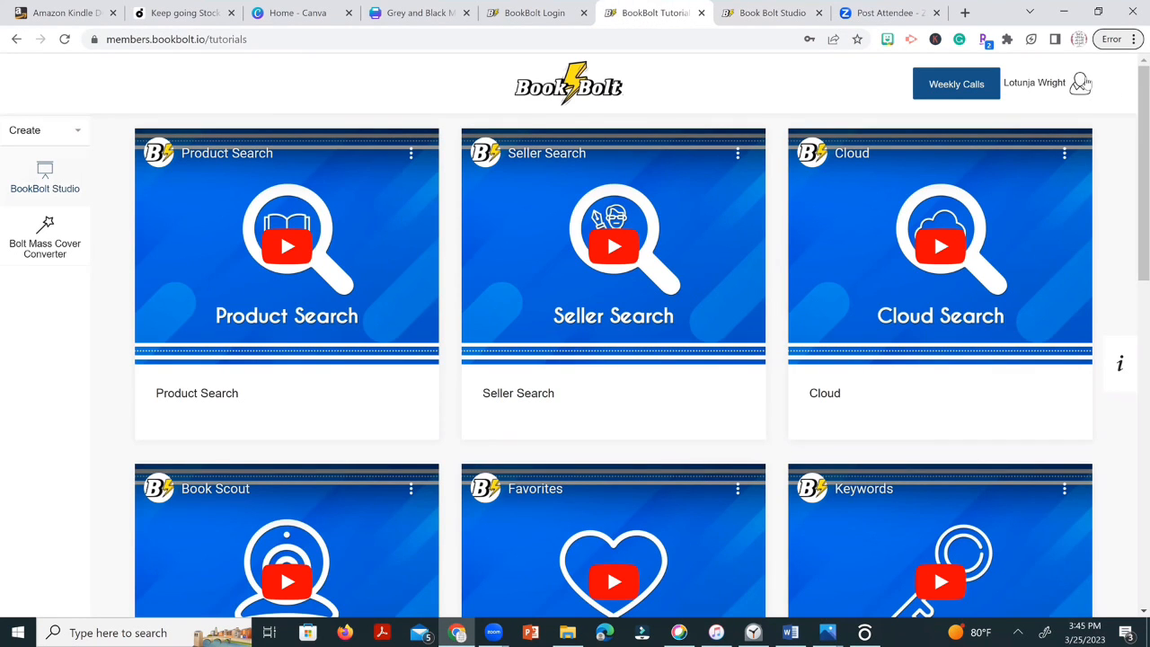
{"action": "left_click", "coordinate": [1082, 86]}
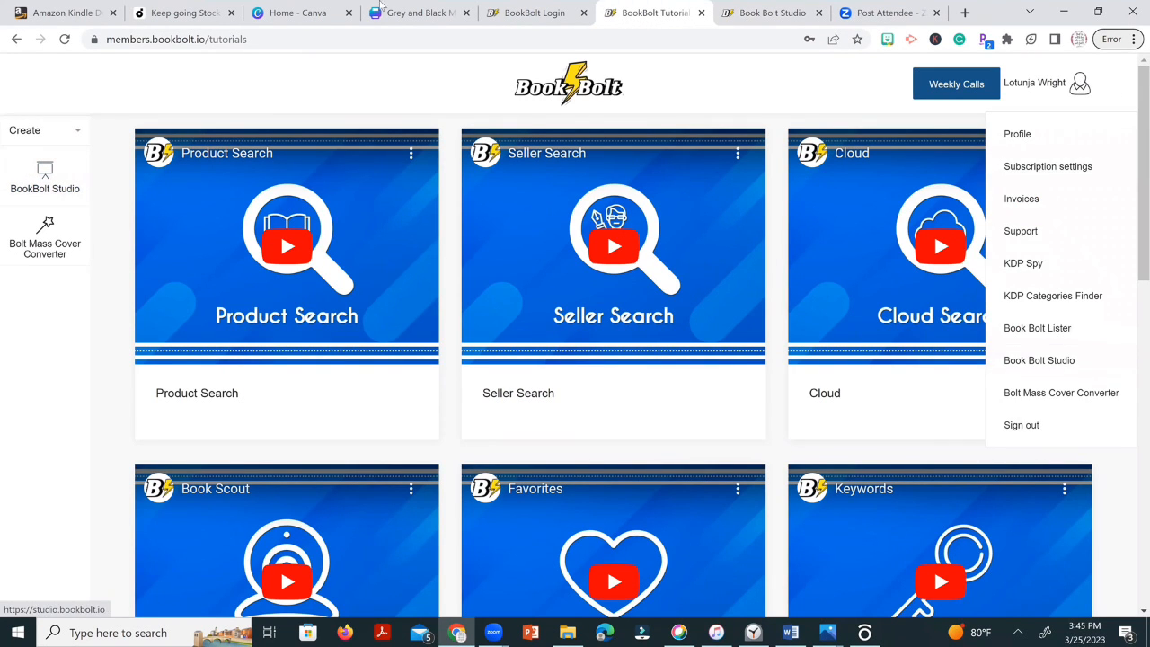
{"action": "left_click", "coordinate": [754, 11]}
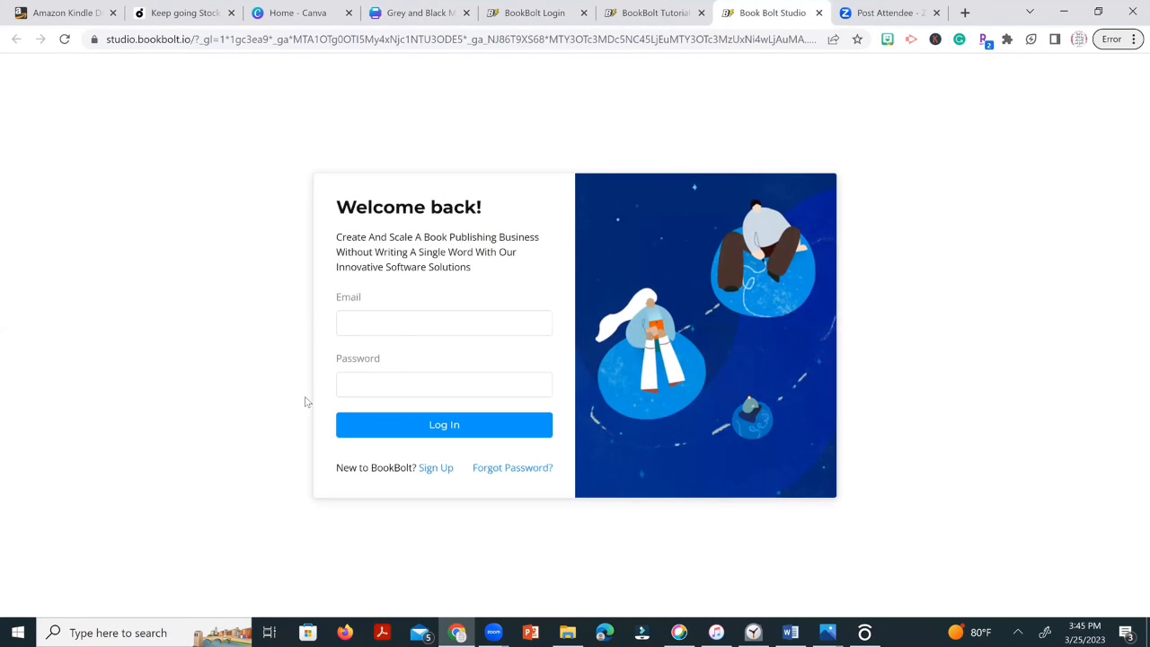
{"action": "left_click", "coordinate": [403, 324]}
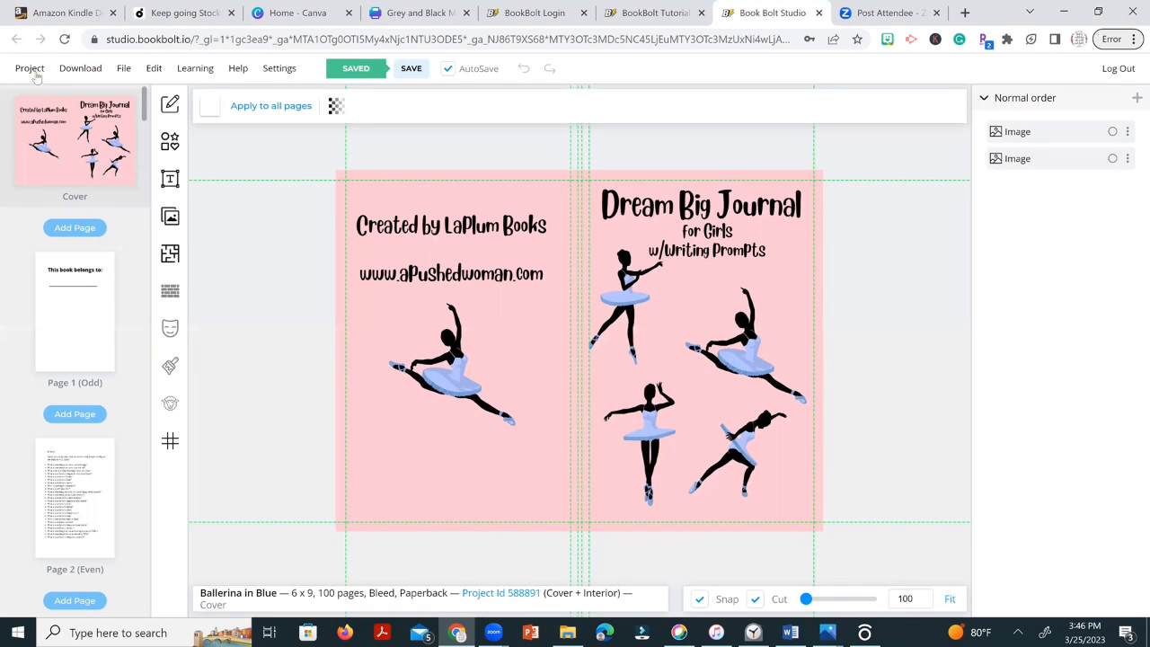
Start a new project of type Paperback: Cover and Interior and name it "Believe in Yourself".
{"action": "left_click", "coordinate": [35, 75]}
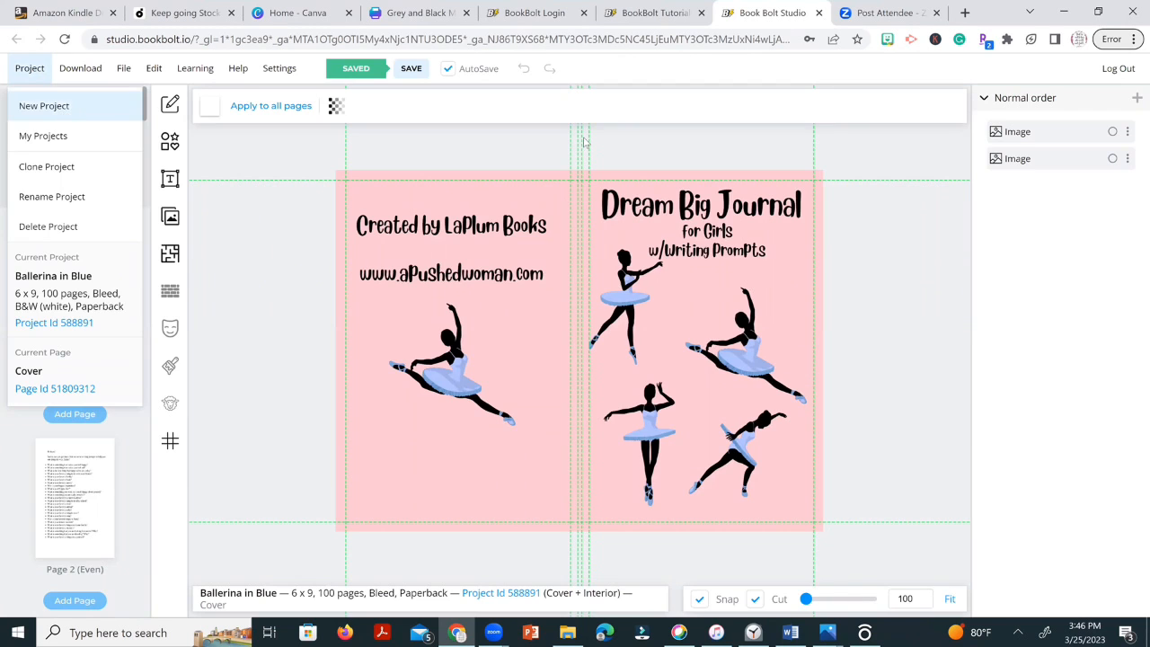
{"action": "left_click", "coordinate": [62, 117]}
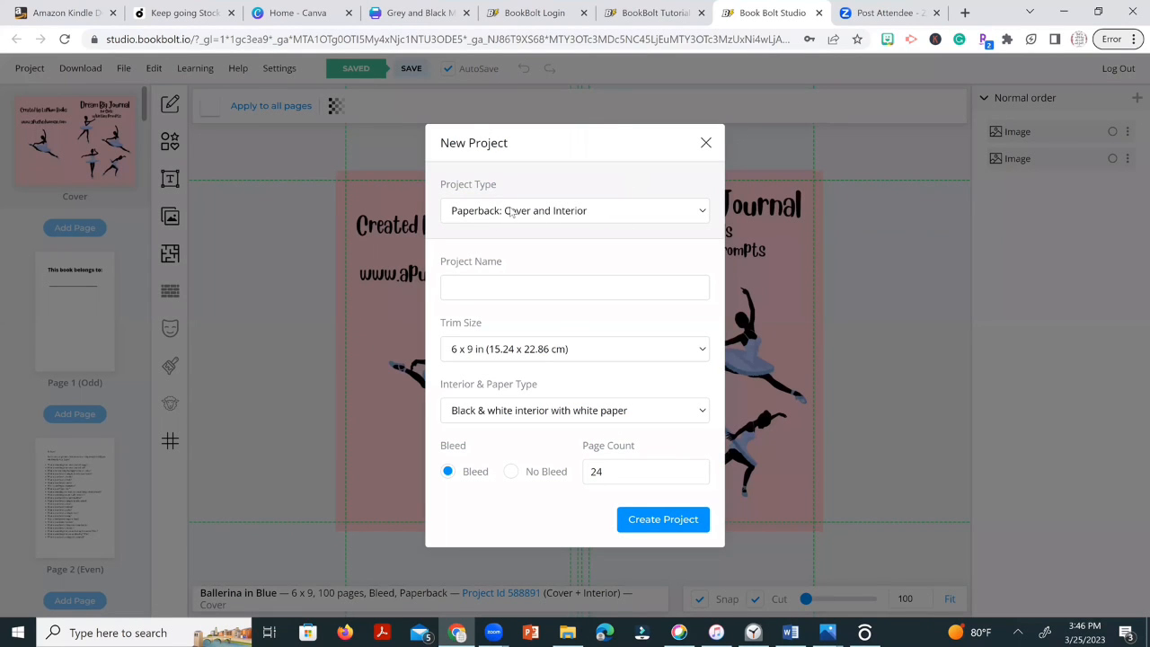
{"action": "left_click", "coordinate": [578, 215]}
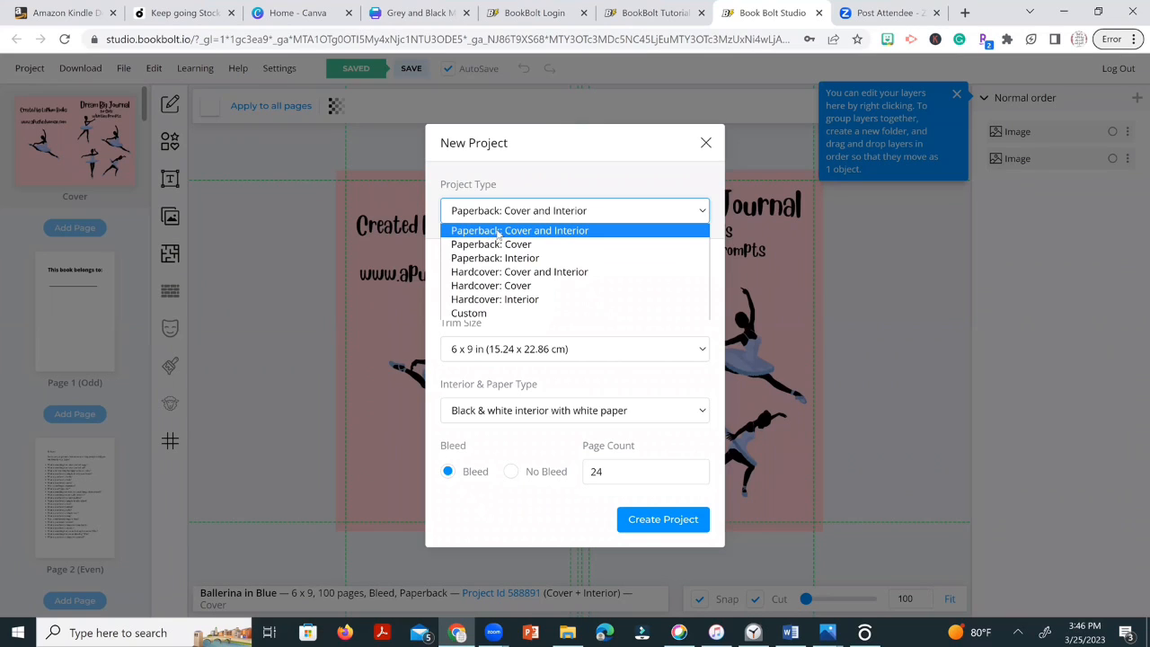
{"action": "left_click", "coordinate": [582, 235]}
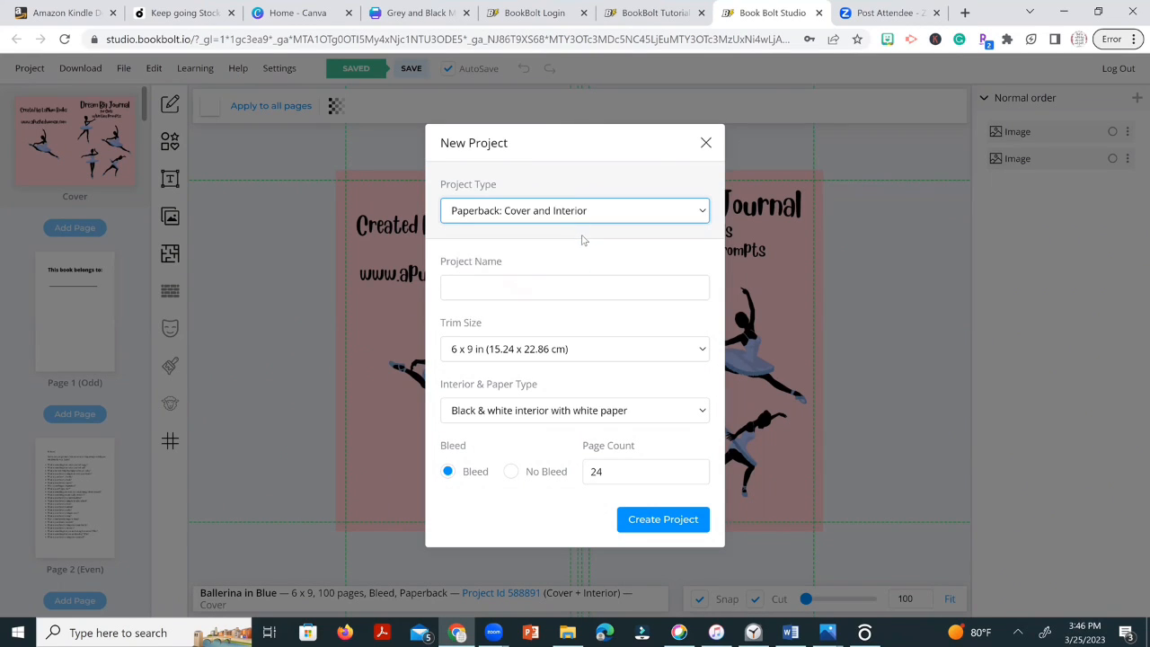
{"action": "left_click", "coordinate": [502, 281]}
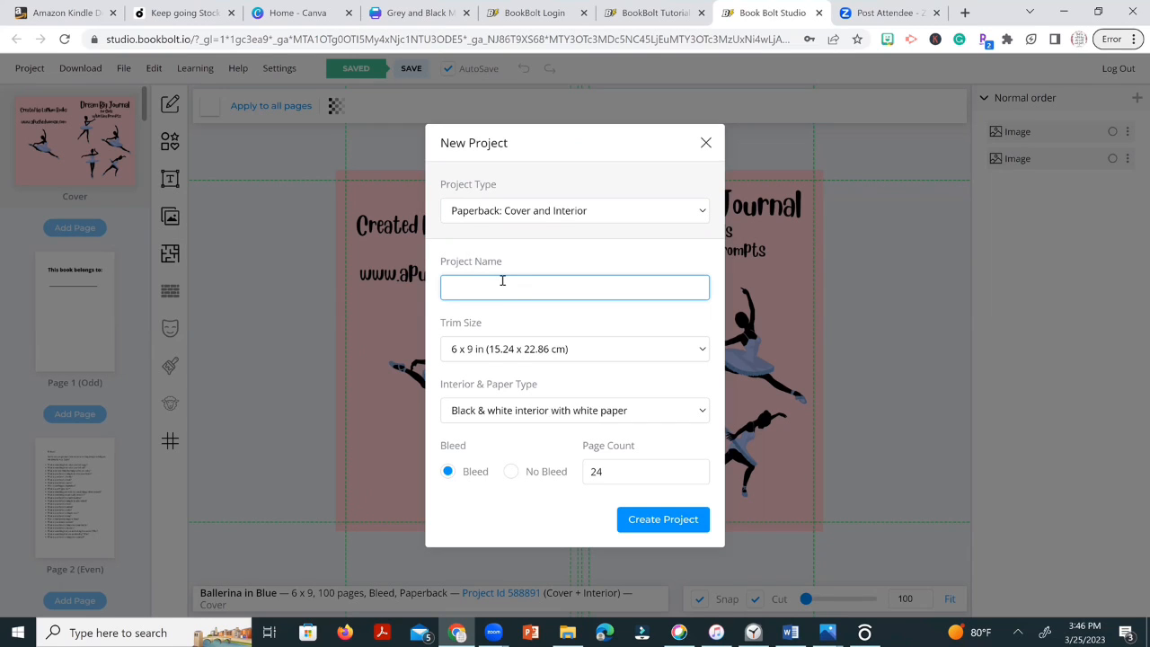
{"action": "type", "text": "Believe in Yourself"}
Keep the black & white interior with white paper, set the page count to 100, and create the project.
{"action": "left_click_drag", "start_coordinate": [614, 474], "coordinate": [554, 482]}
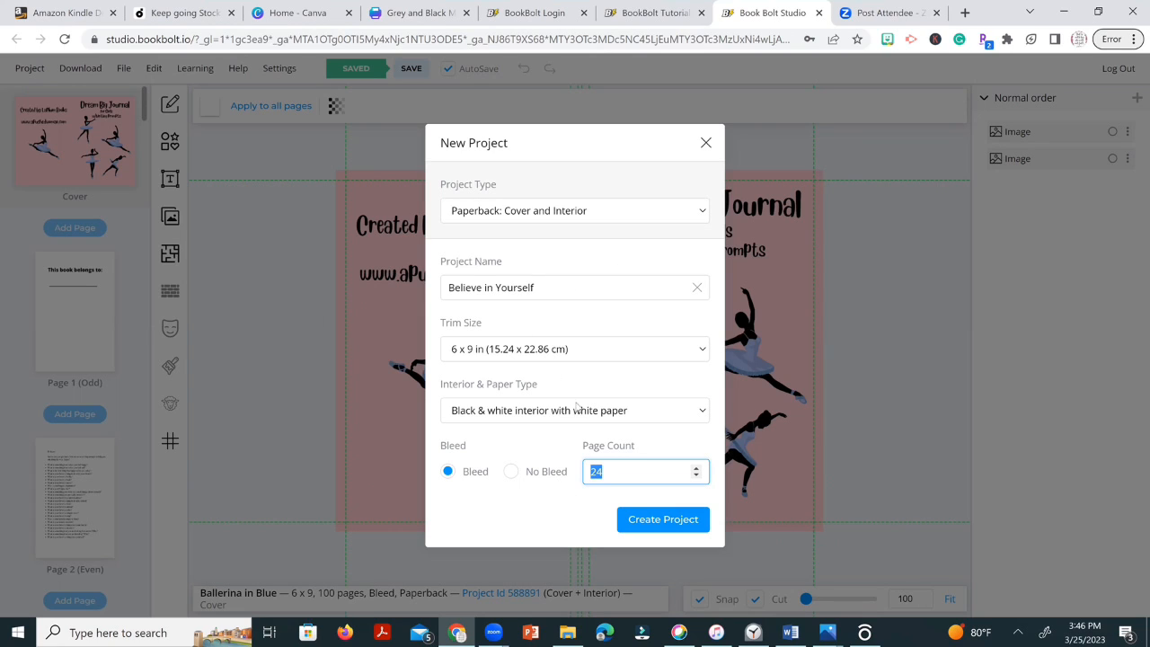
{"action": "left_click", "coordinate": [576, 409]}
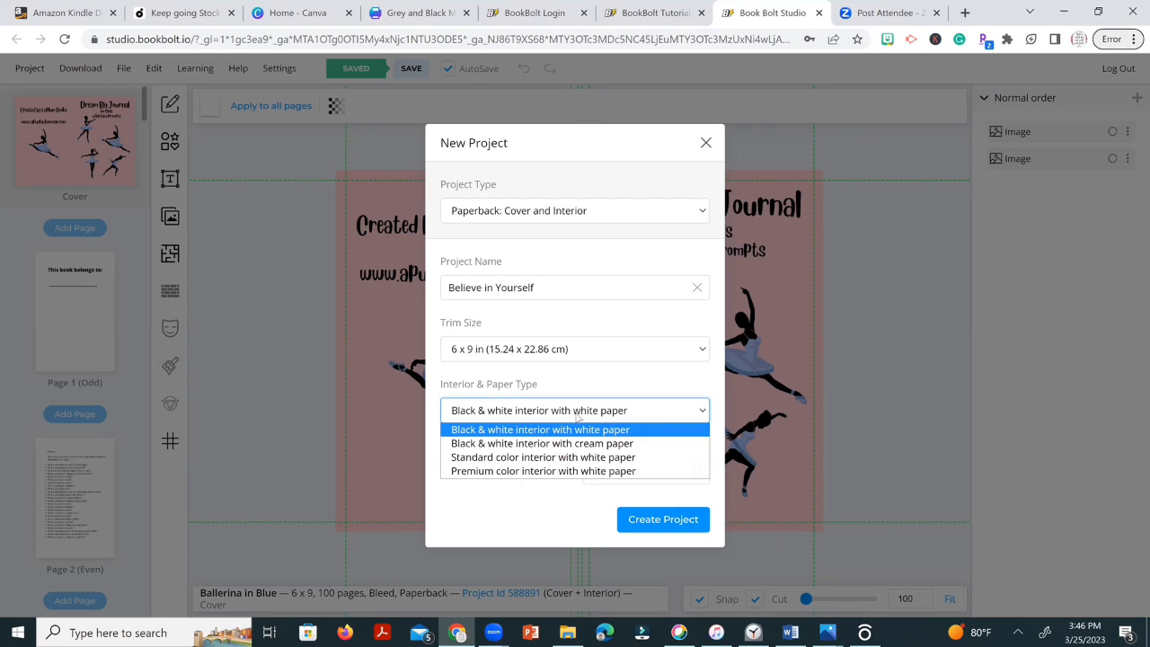
{"action": "left_click", "coordinate": [576, 414]}
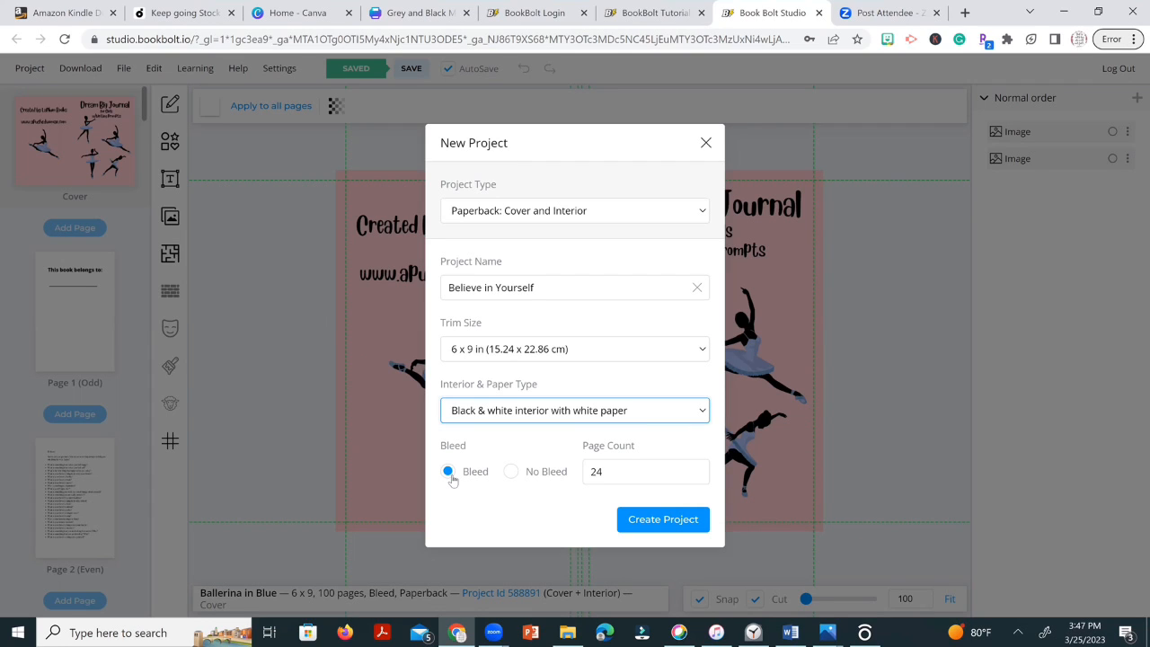
{"action": "double_click", "coordinate": [617, 473]}
{"action": "left_click", "coordinate": [617, 472]}
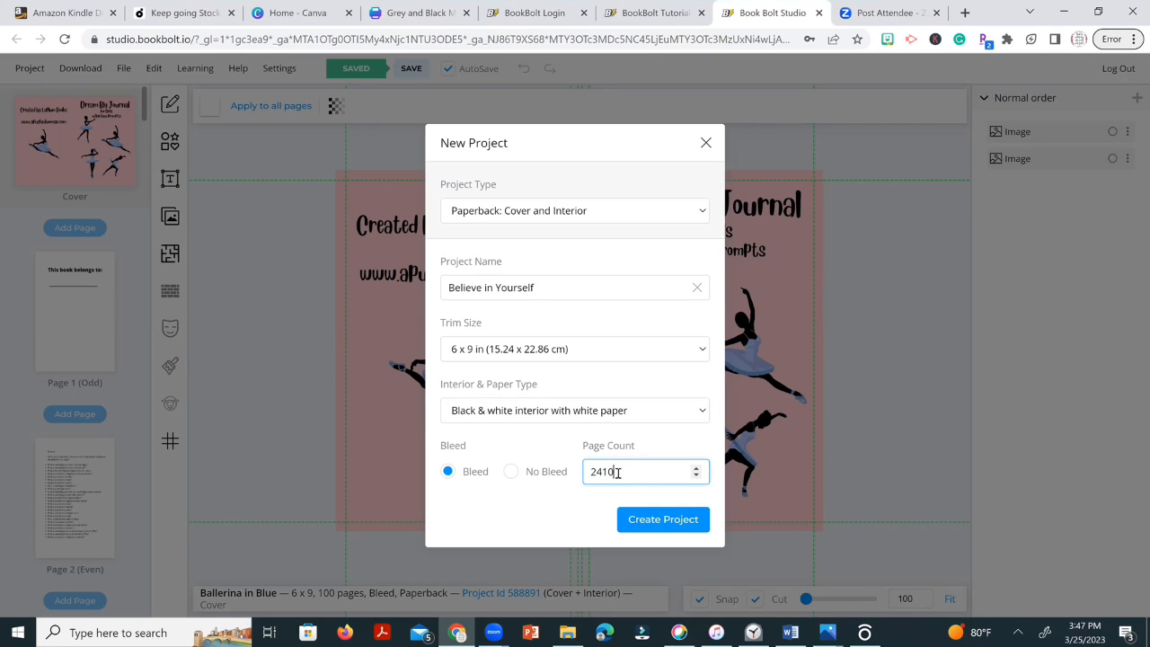
{"action": "type", "text": "1"}
{"action": "key", "text": "BackSpace"}
{"action": "key", "text": "BackSpace"}
{"action": "key", "text": "BackSpace"}
{"action": "type", "text": "100"}
{"action": "left_click", "coordinate": [642, 526]}
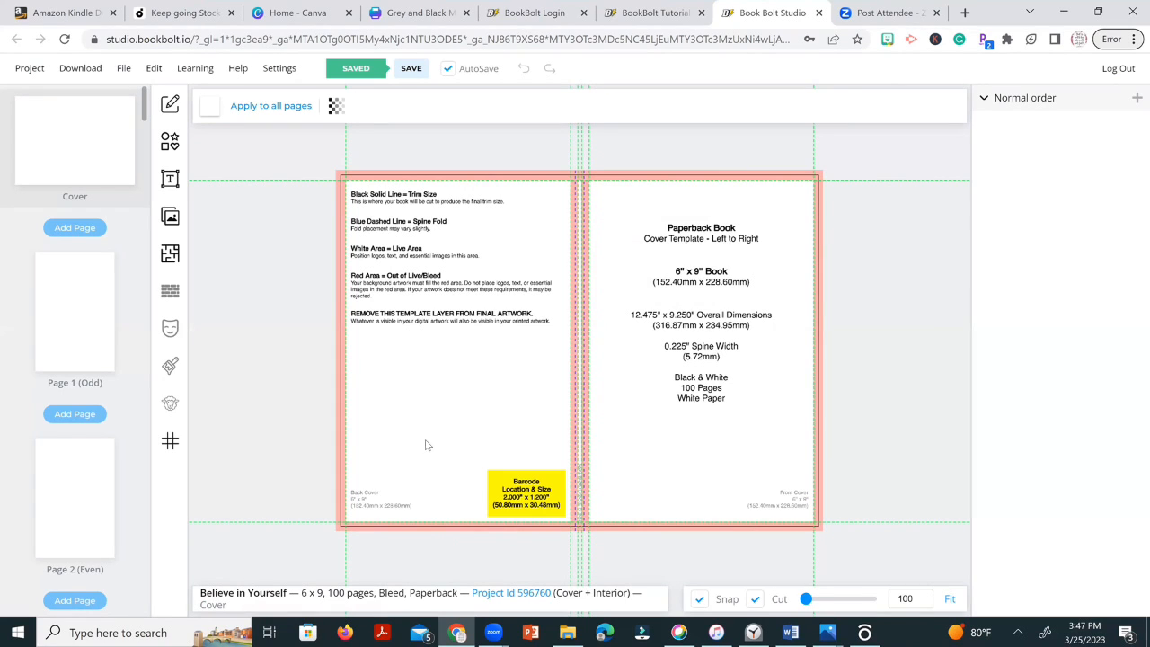
Hide the cover template guide on the cover page.
{"action": "left_click", "coordinate": [338, 109]}
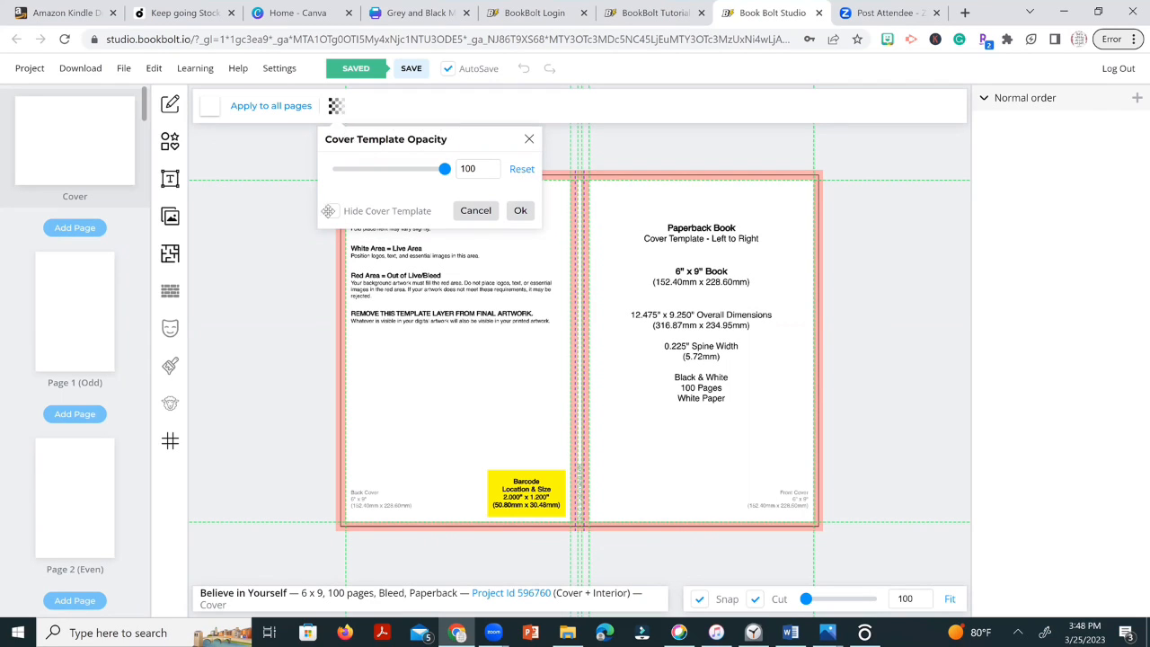
{"action": "left_click", "coordinate": [332, 211]}
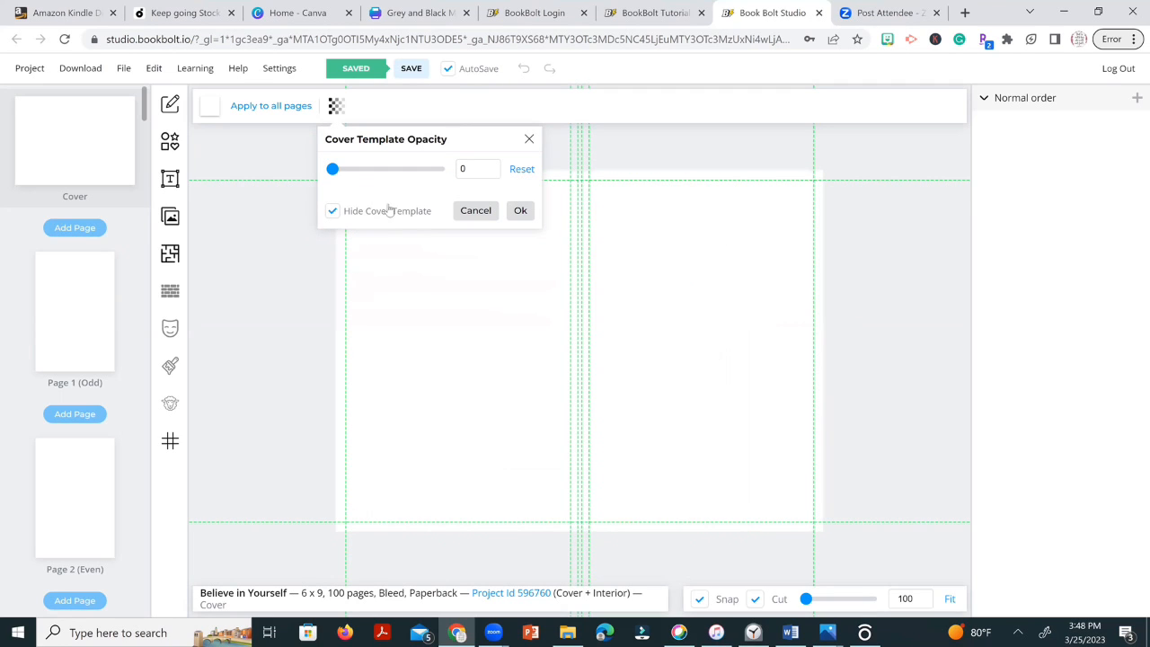
{"action": "left_click", "coordinate": [521, 210]}
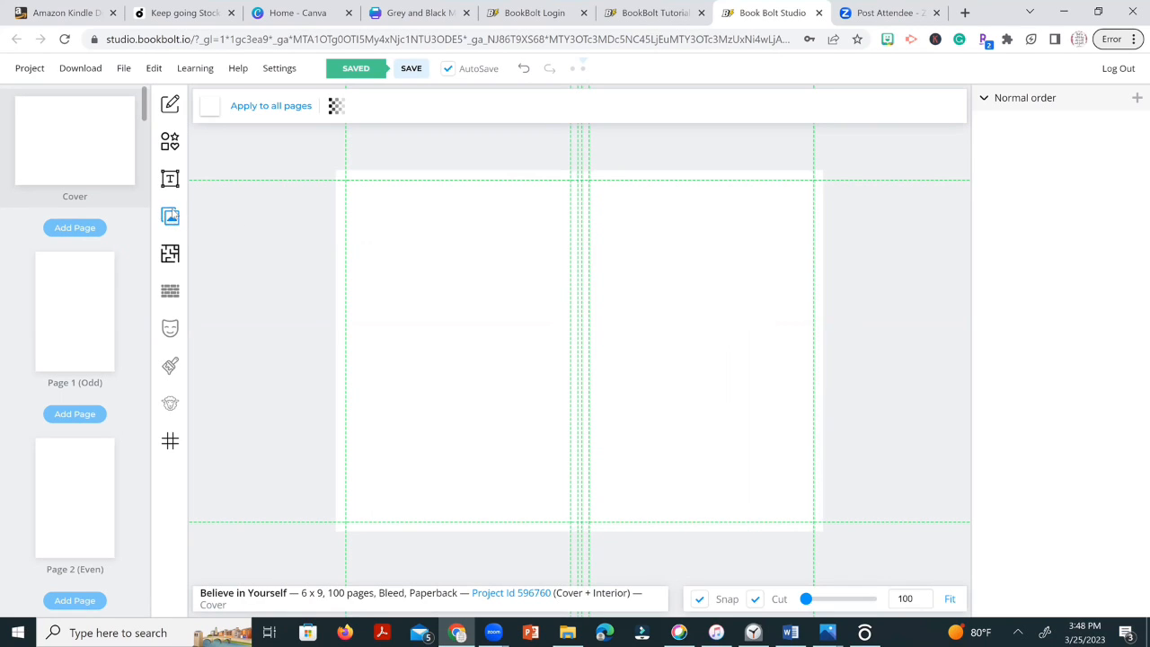
Upload the "believe in yourself" front and back cover images from Downloads and add the front cover to the cover page.
{"action": "left_click", "coordinate": [172, 216]}
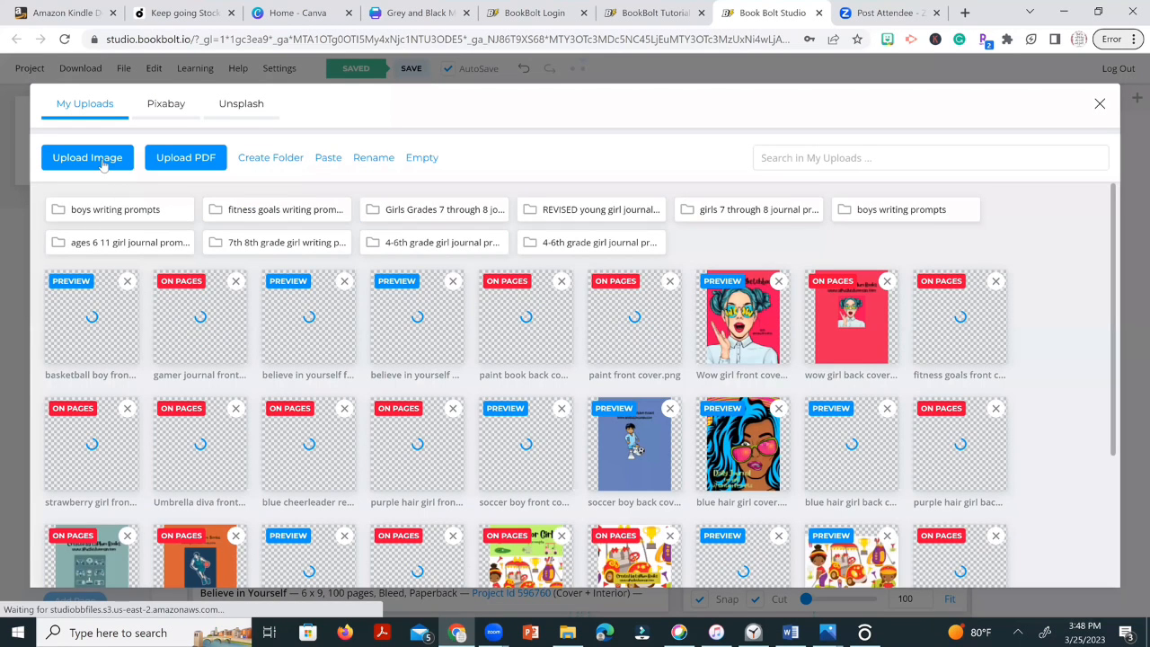
{"action": "left_click", "coordinate": [103, 162]}
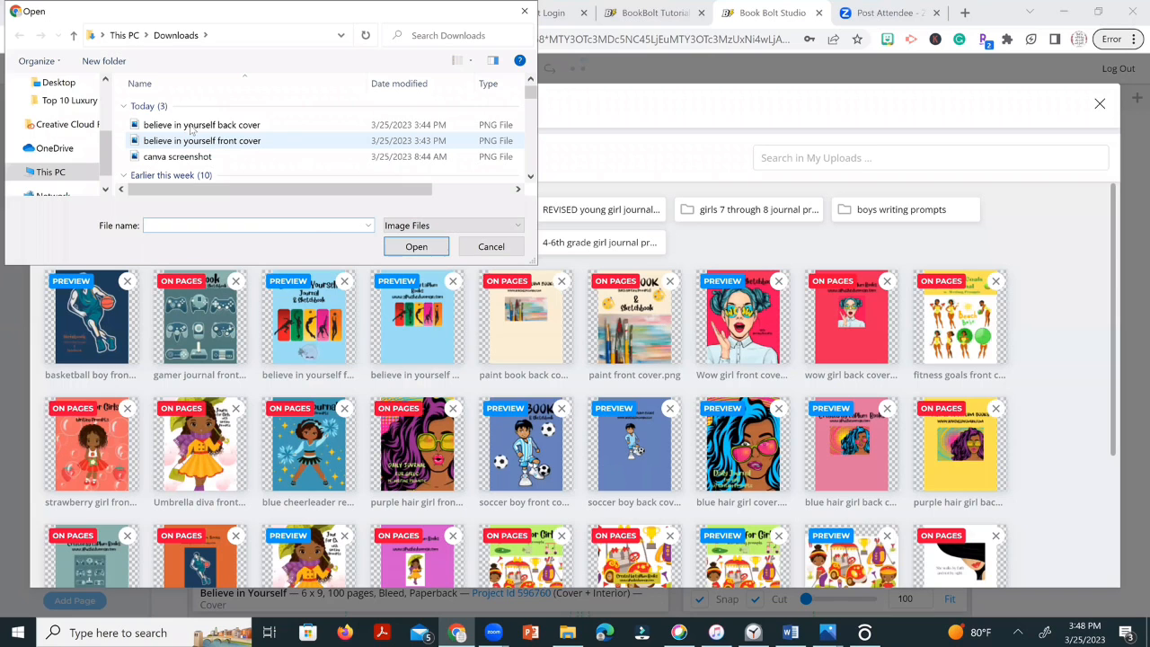
{"action": "left_click", "coordinate": [190, 127], "text": "ctrl"}
{"action": "left_click", "coordinate": [422, 248]}
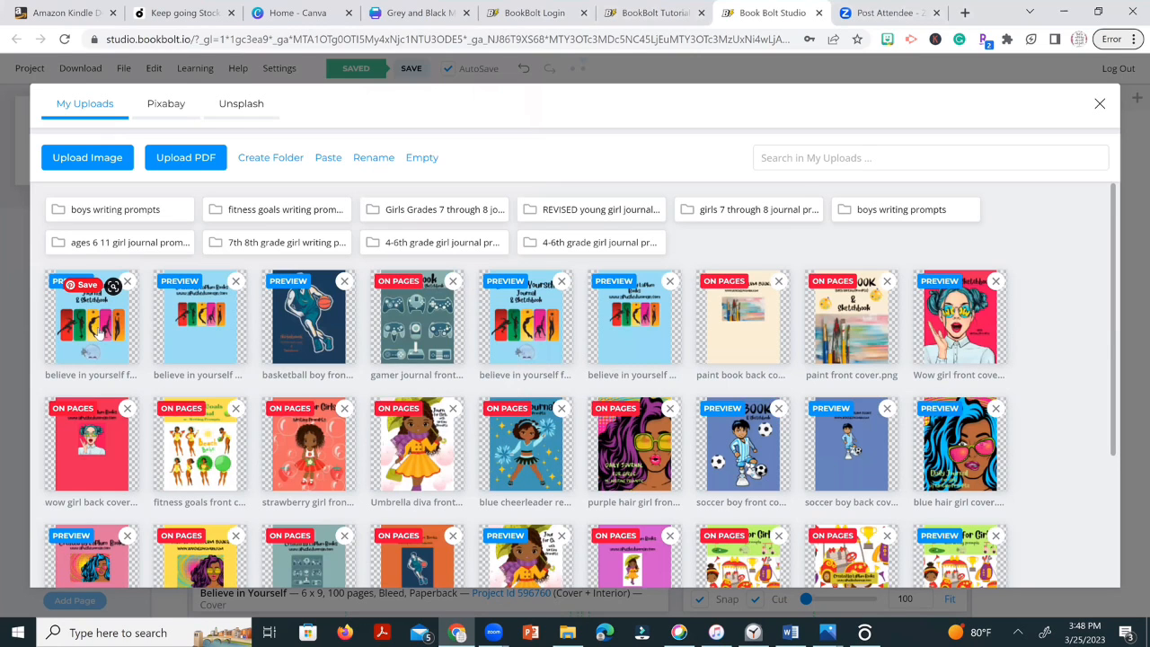
{"action": "left_click", "coordinate": [99, 334]}
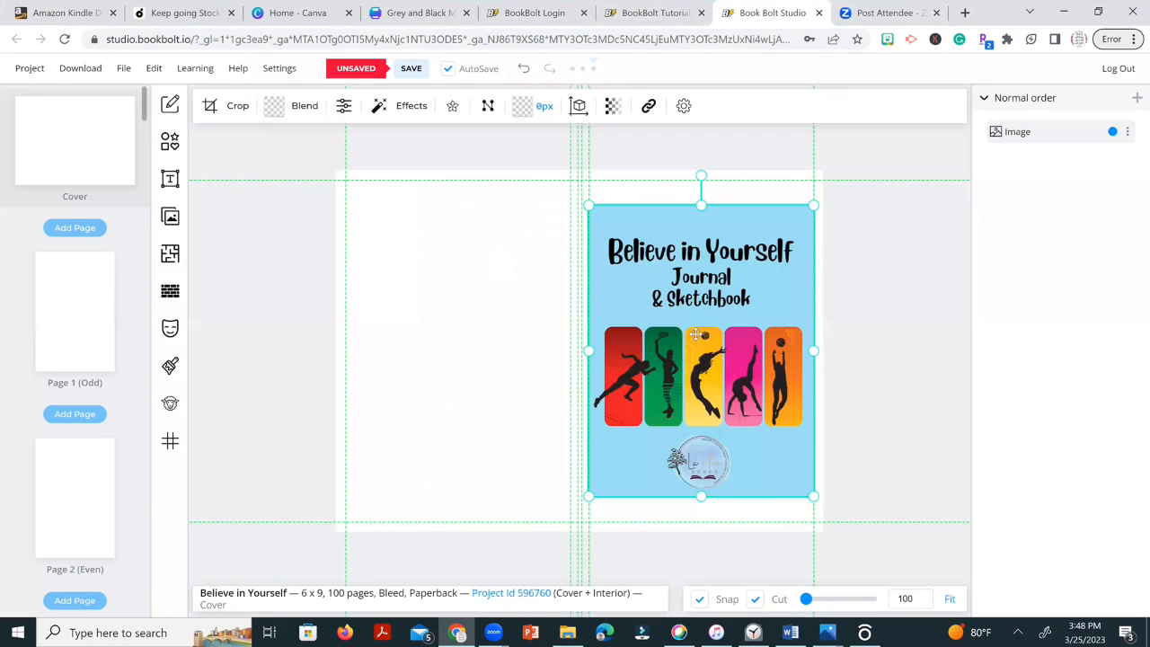
{"action": "left_click", "coordinate": [423, 352]}
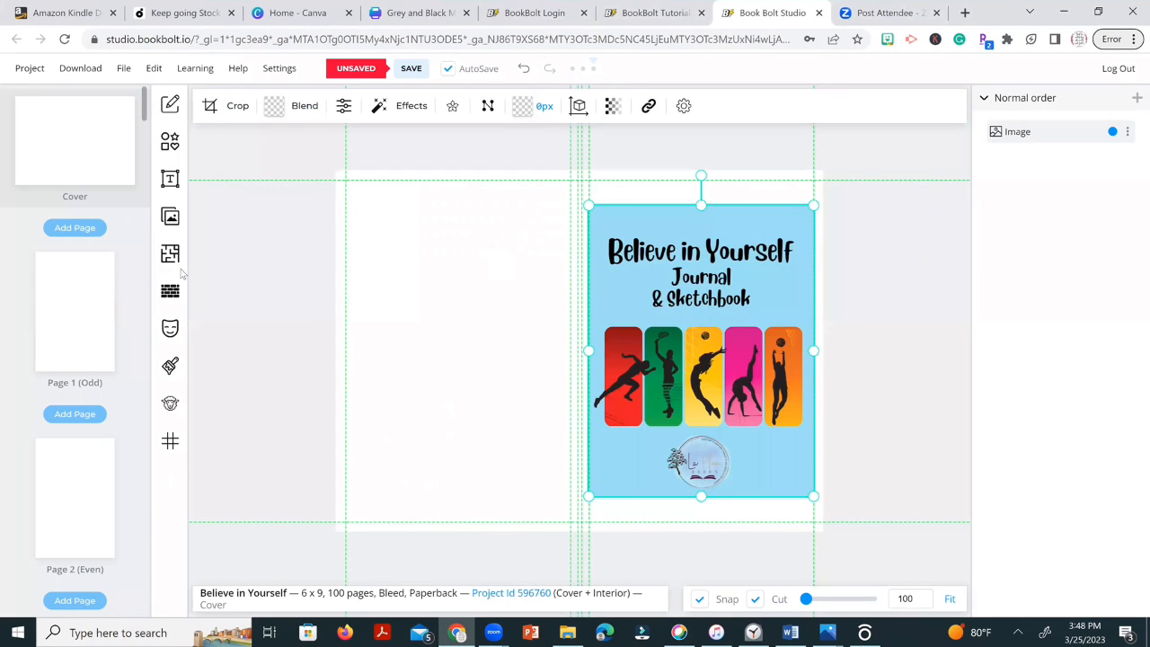
Add the uploaded back cover image and move it onto the back half of the cover, aligned with the outer guide.
{"action": "left_click", "coordinate": [168, 220]}
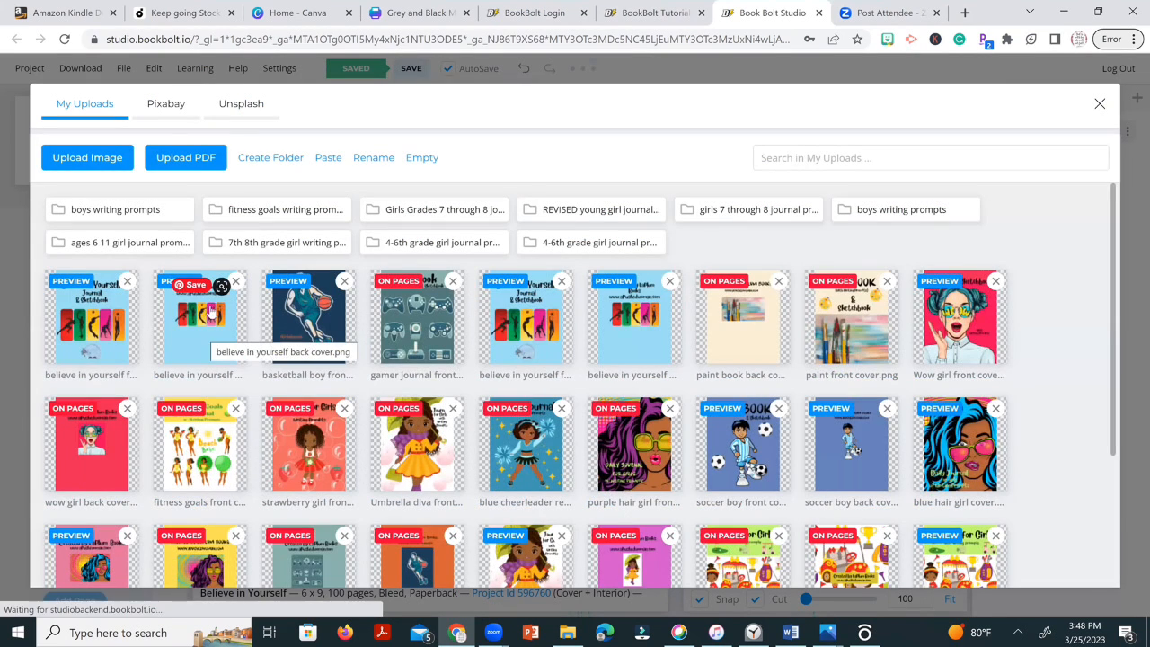
{"action": "left_click", "coordinate": [208, 314]}
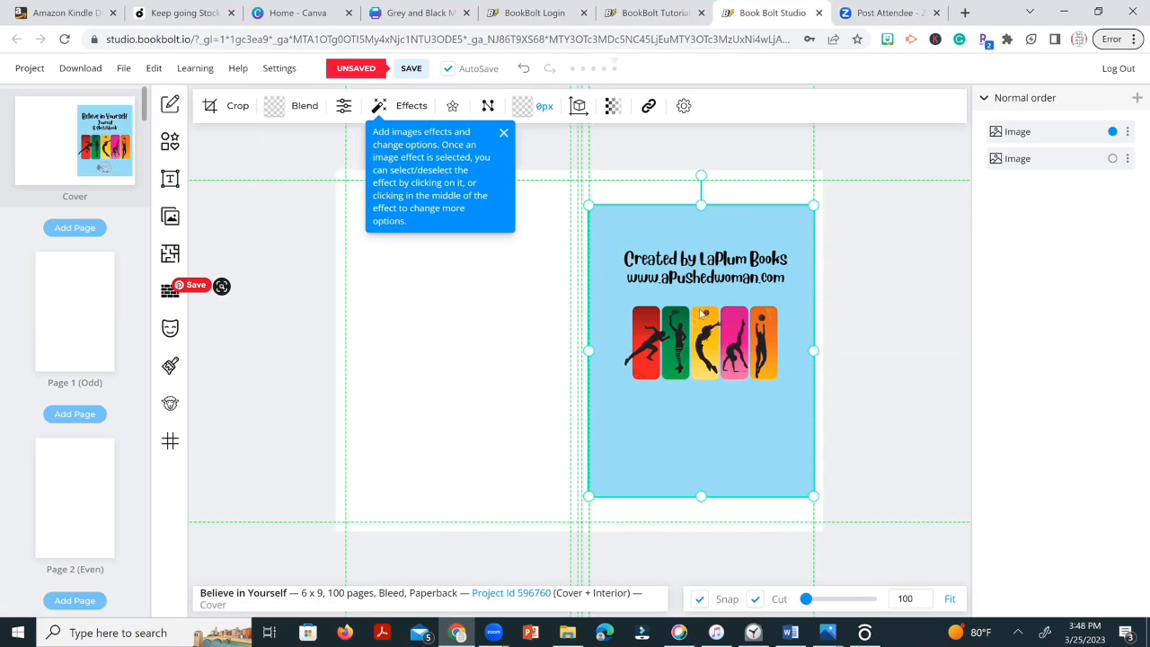
{"action": "left_click_drag", "start_coordinate": [703, 313], "coordinate": [475, 315]}
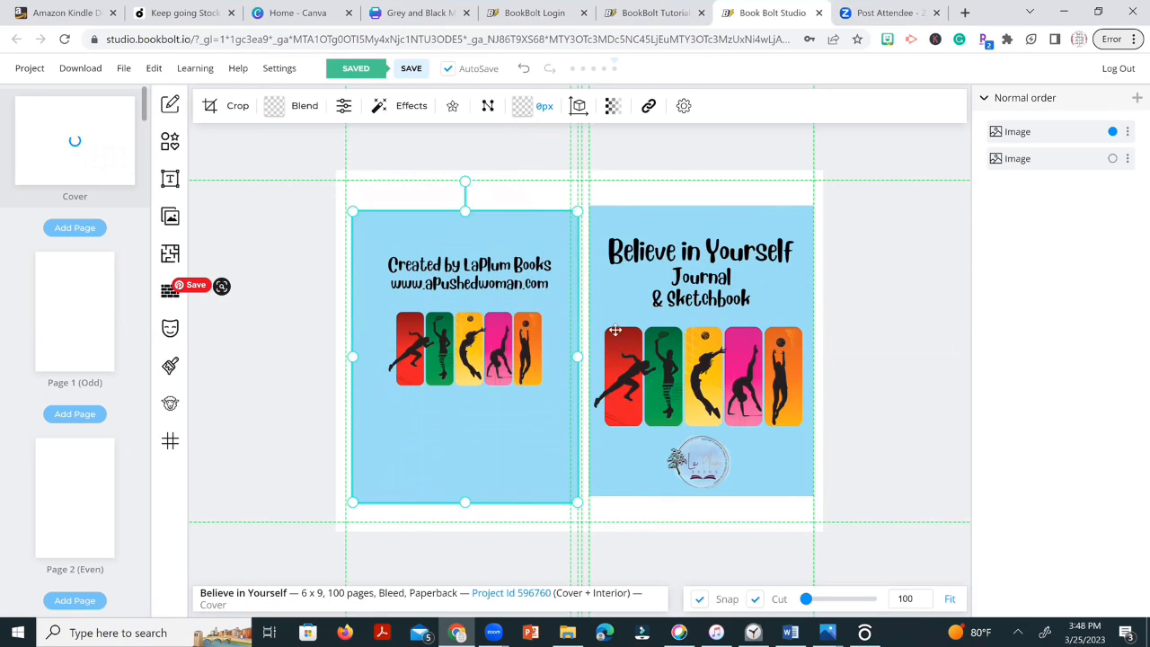
{"action": "left_click_drag", "start_coordinate": [505, 380], "coordinate": [498, 381]}
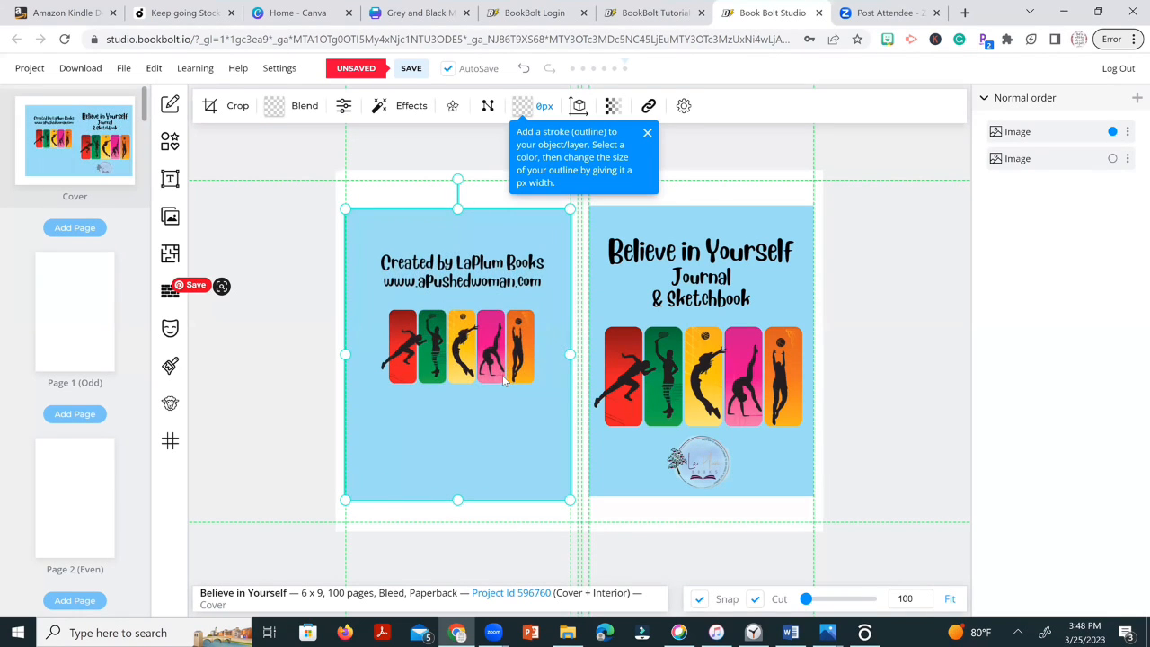
Move the front cover image up and stretch it to the spine and past the page's top, outer and lower guides.
{"action": "left_click", "coordinate": [721, 234]}
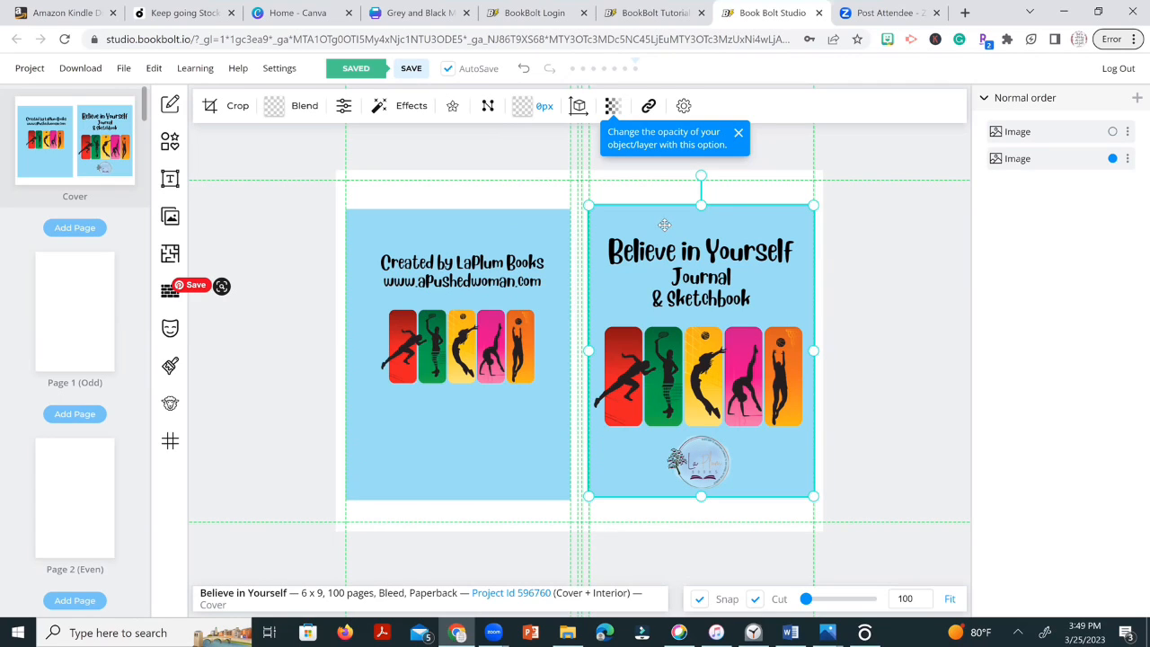
{"action": "left_click_drag", "start_coordinate": [666, 226], "coordinate": [663, 207]}
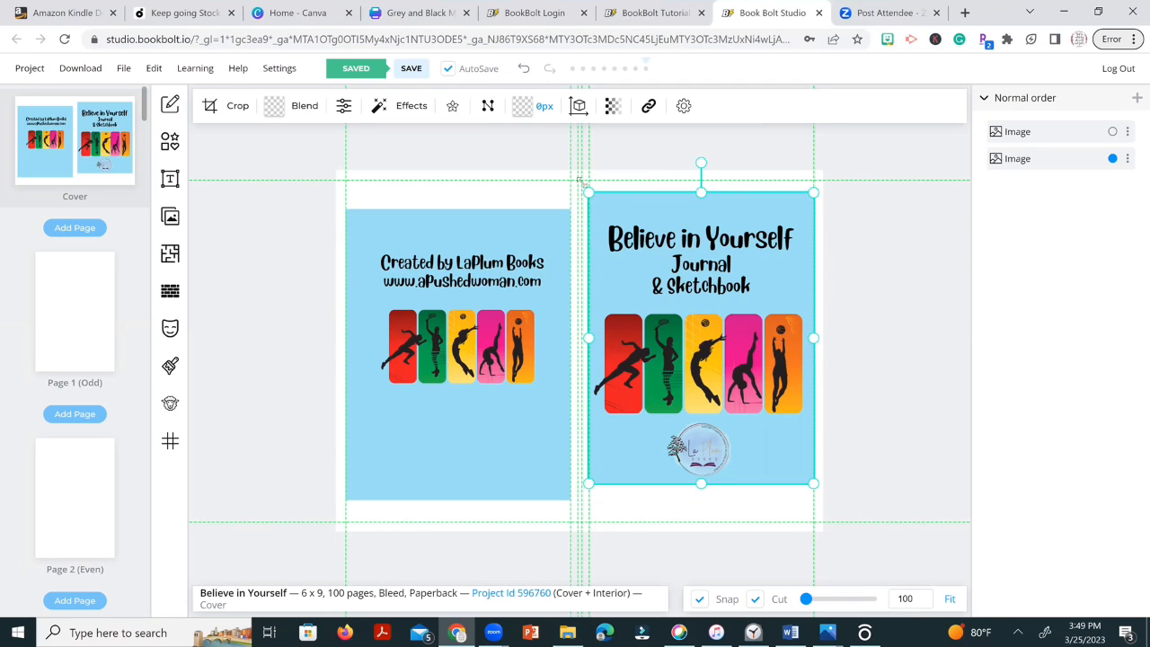
{"action": "left_click_drag", "start_coordinate": [581, 180], "coordinate": [580, 178]}
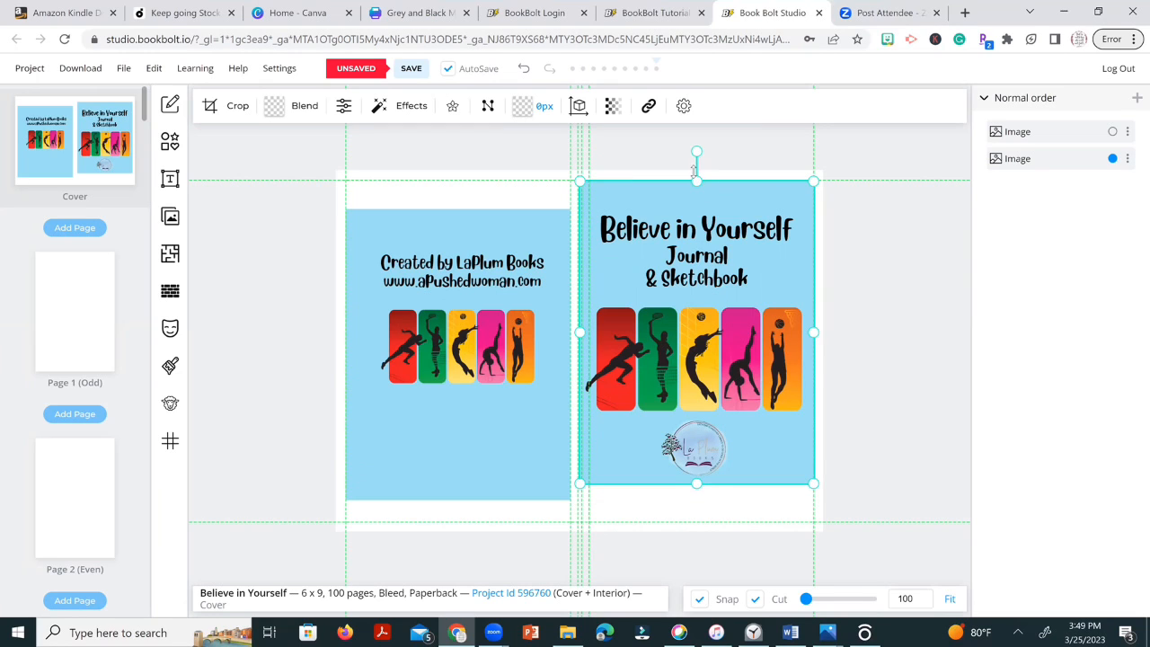
{"action": "left_click_drag", "start_coordinate": [694, 180], "coordinate": [694, 168]}
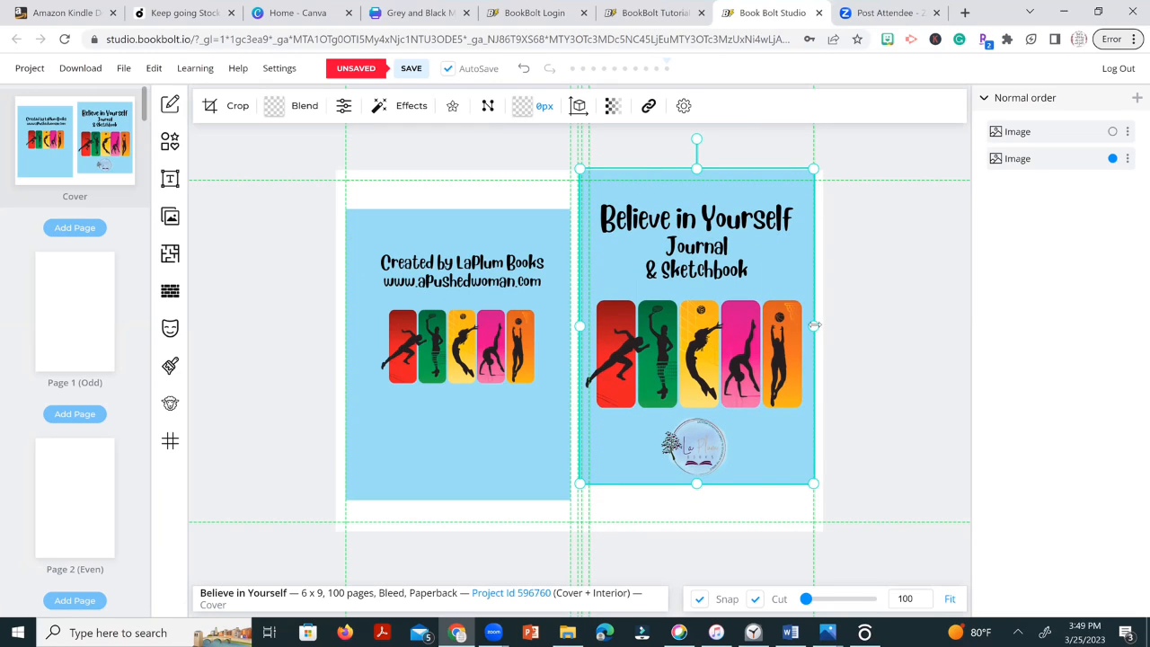
{"action": "left_click_drag", "start_coordinate": [813, 326], "coordinate": [828, 326]}
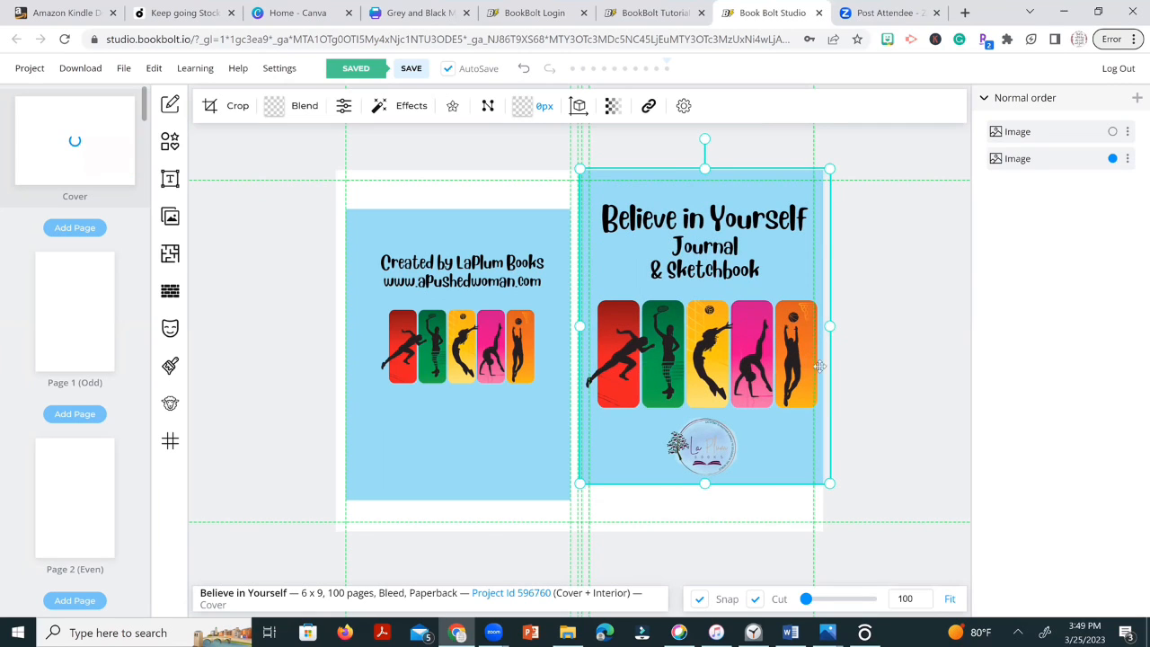
{"action": "left_click_drag", "start_coordinate": [705, 483], "coordinate": [705, 529]}
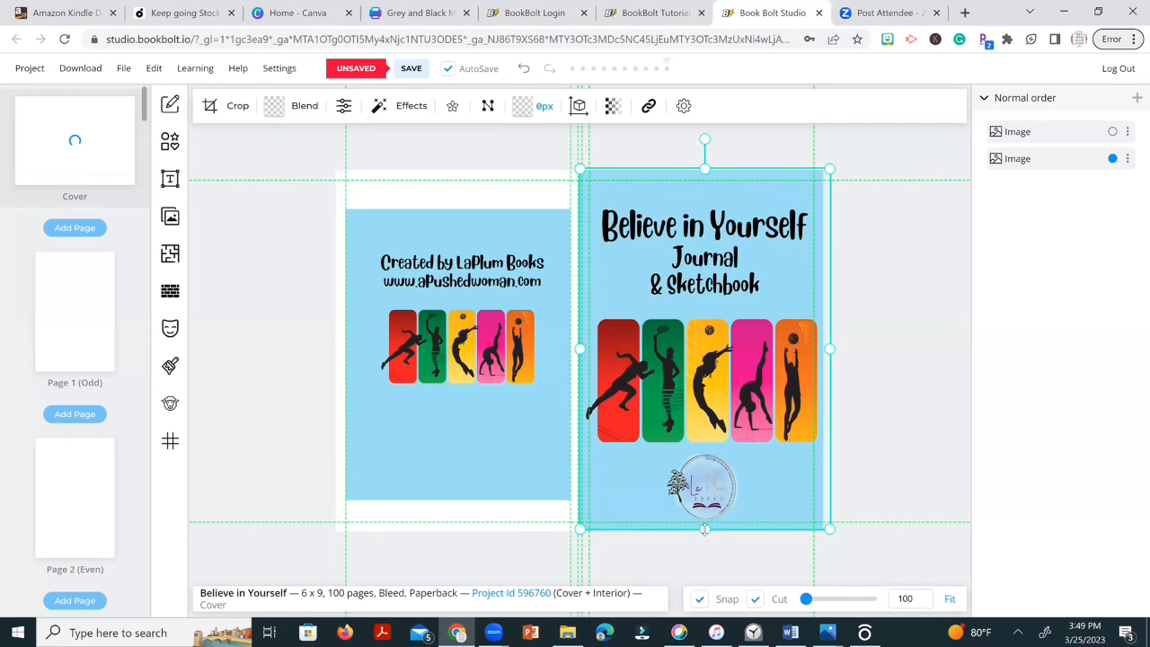
Stretch the back cover image upward to the top edge of the cover page.
{"action": "left_click", "coordinate": [502, 449]}
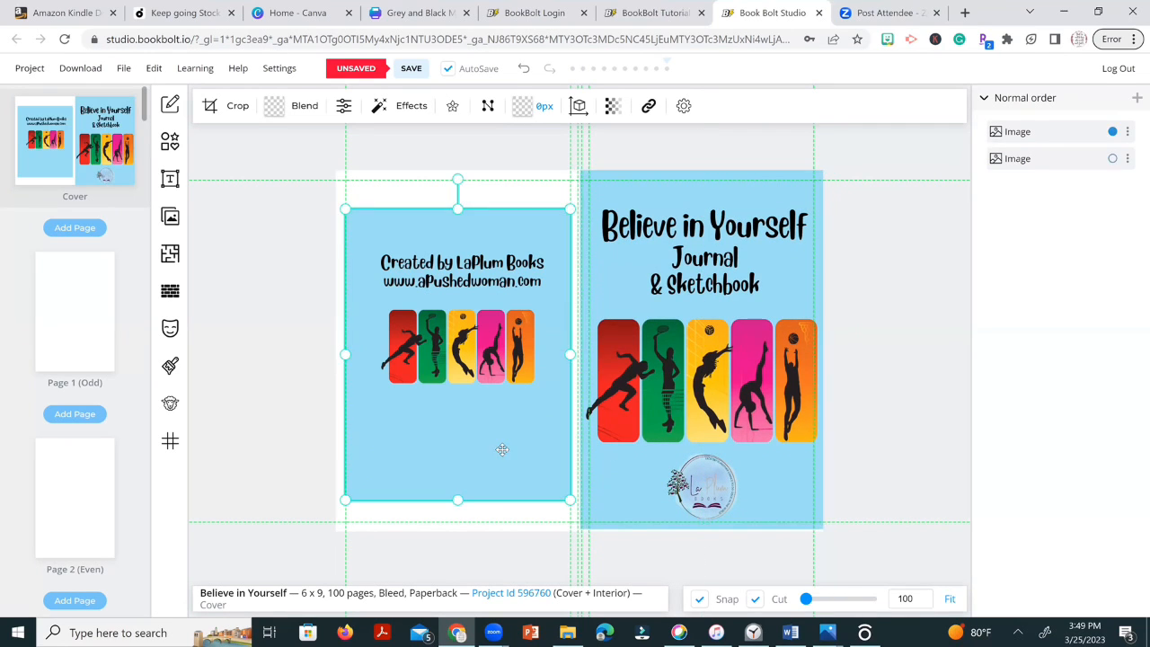
{"action": "right_click", "coordinate": [457, 209]}
{"action": "left_click", "coordinate": [427, 208]}
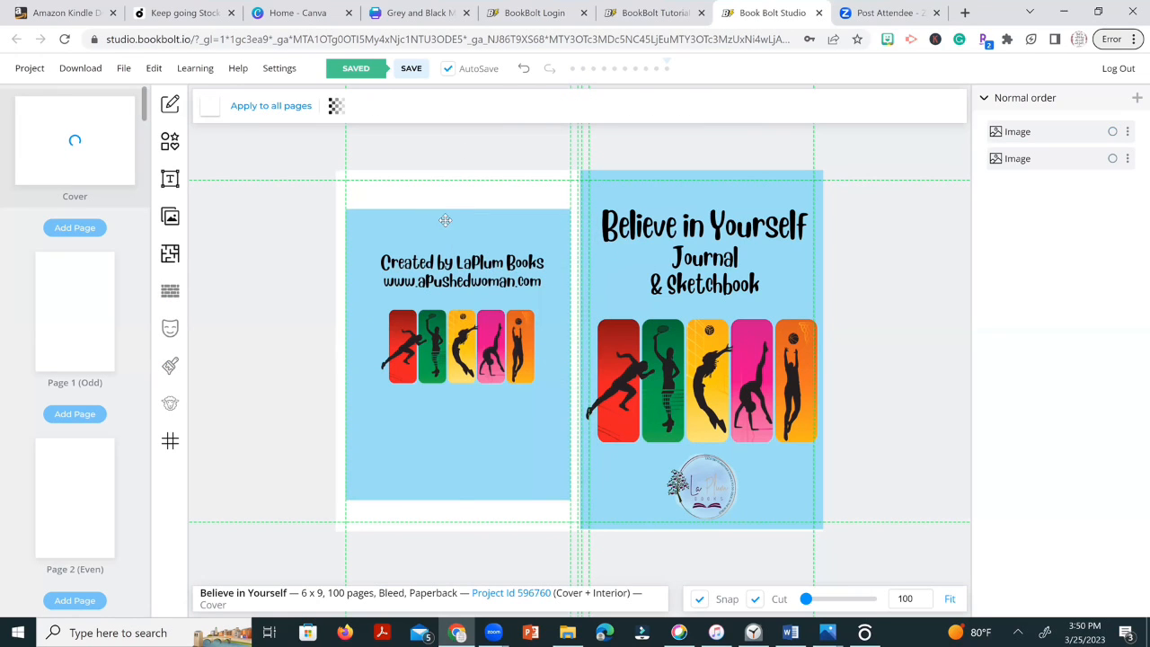
{"action": "left_click", "coordinate": [457, 213]}
{"action": "left_click_drag", "start_coordinate": [458, 213], "coordinate": [457, 155]}
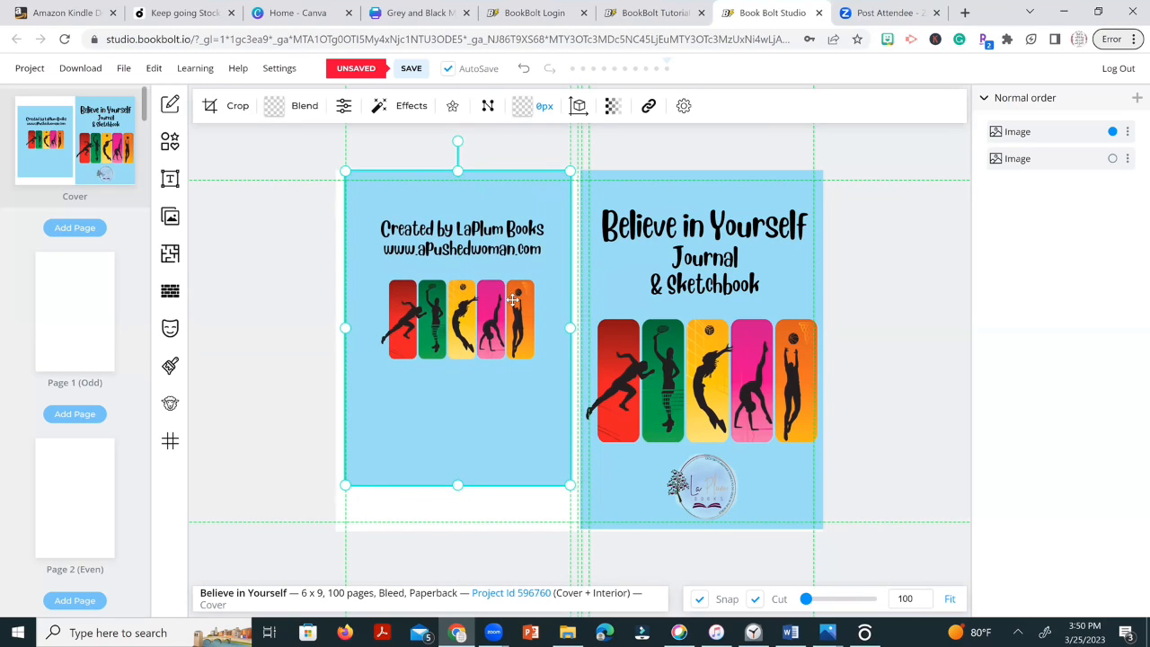
Widen the front cover image across the spine to meet the back cover, and extend both images past the page's bottom edge.
{"action": "left_click", "coordinate": [584, 332]}
{"action": "left_click_drag", "start_coordinate": [579, 349], "coordinate": [571, 350]}
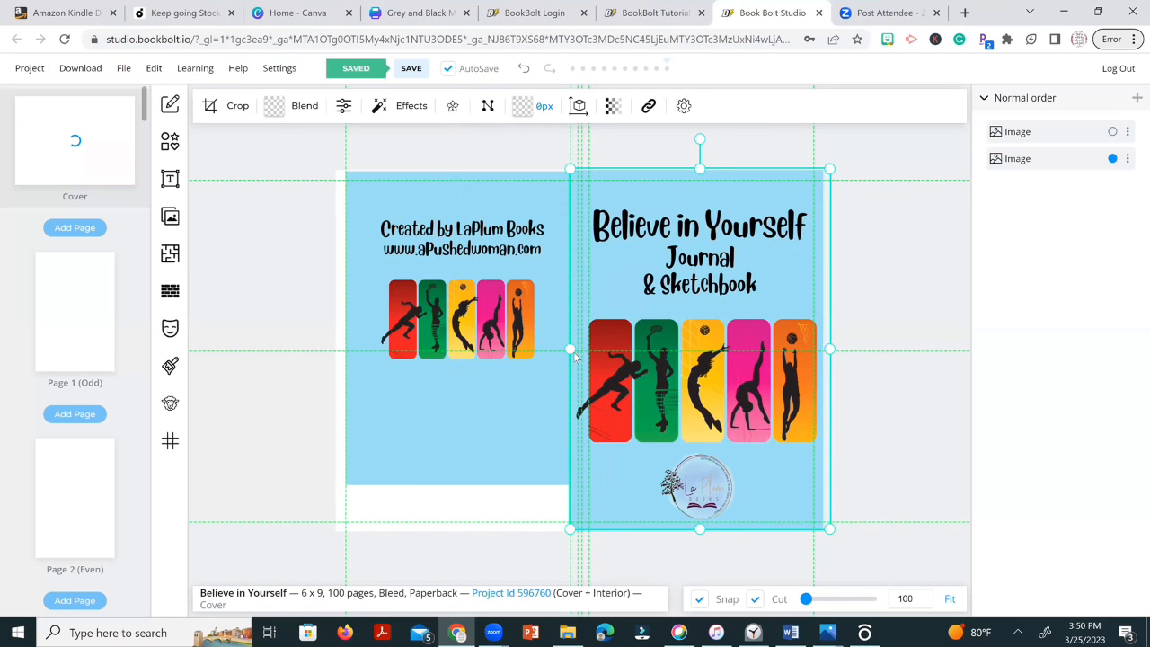
{"action": "left_click", "coordinate": [455, 480]}
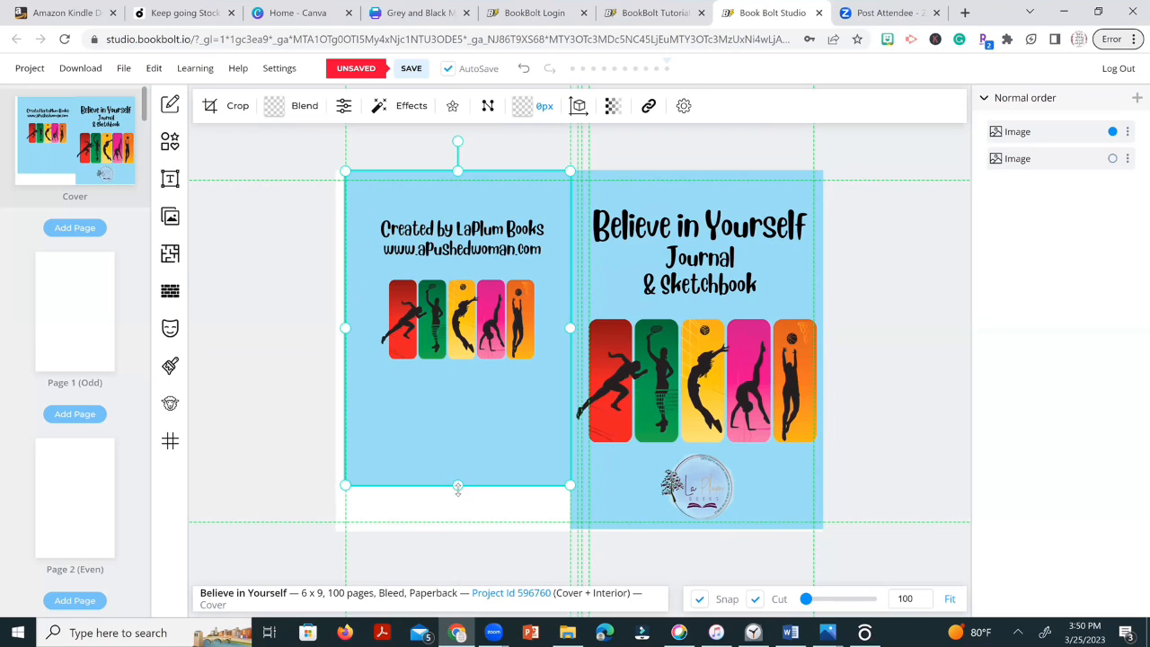
{"action": "left_click_drag", "start_coordinate": [457, 487], "coordinate": [459, 537]}
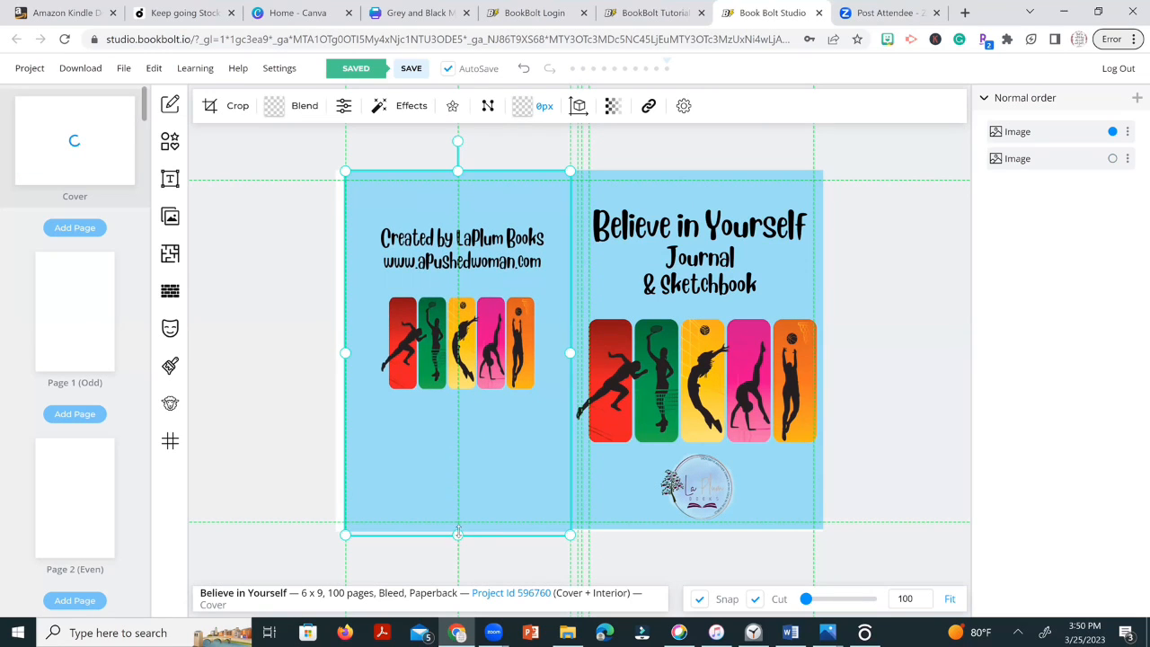
{"action": "left_click", "coordinate": [703, 526]}
{"action": "left_click_drag", "start_coordinate": [701, 530], "coordinate": [701, 545]}
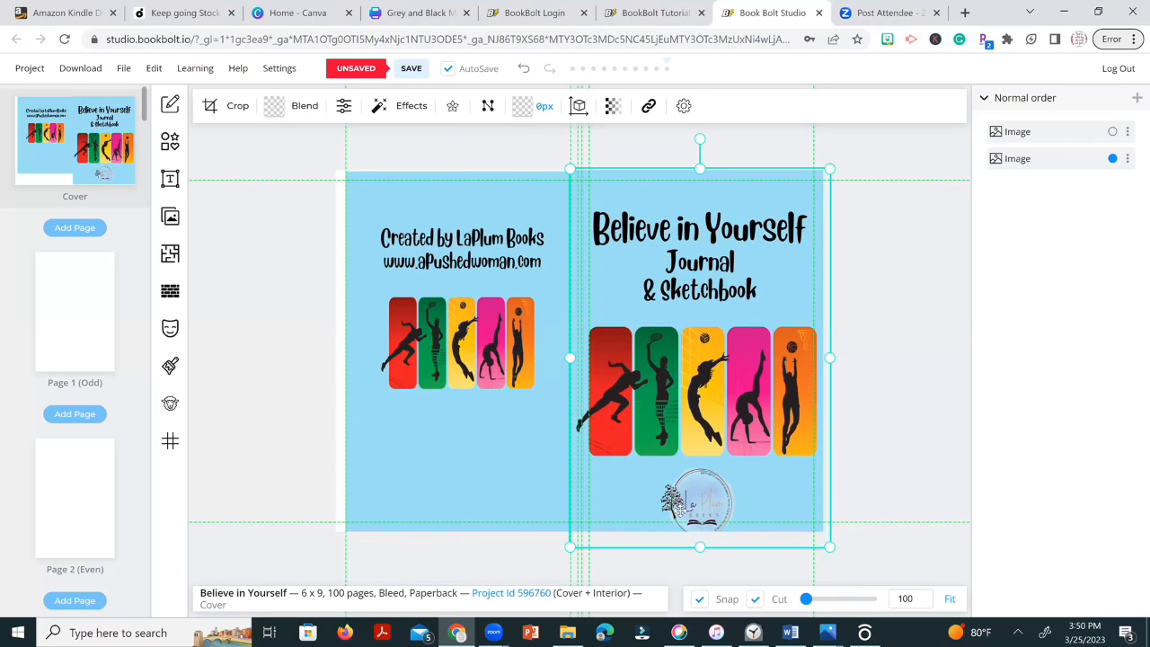
Raise the front cover image's lower edge slightly, widen the back cover image past the page's outer edge, and save the project.
{"action": "left_click_drag", "start_coordinate": [700, 543], "coordinate": [700, 537]}
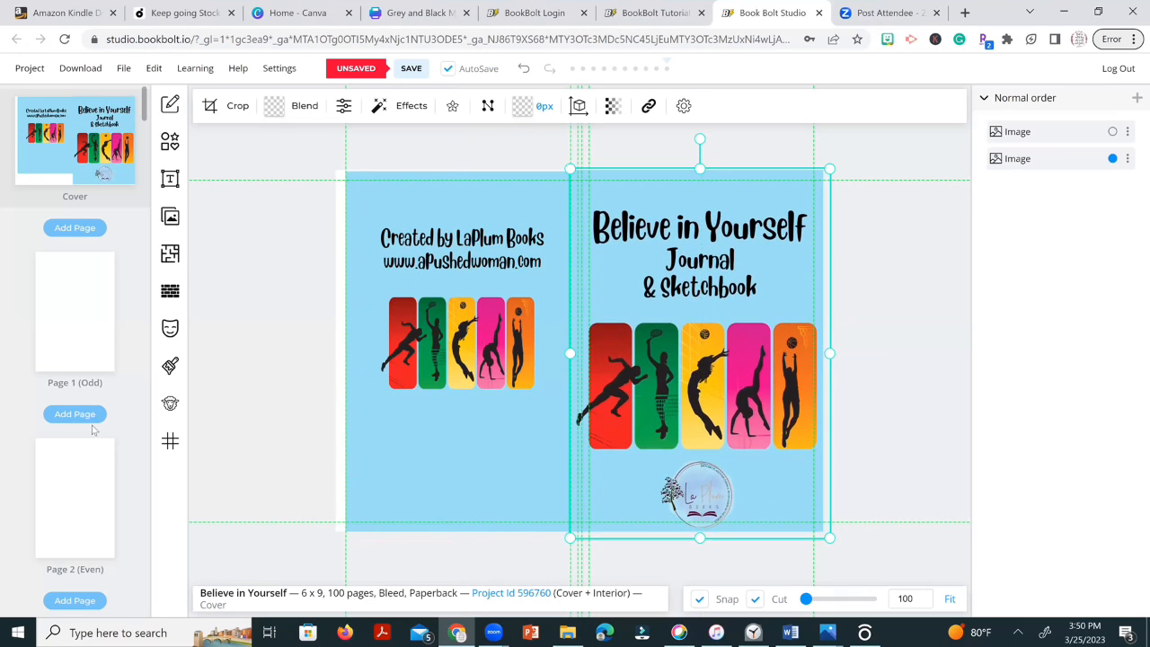
{"action": "left_click", "coordinate": [382, 363]}
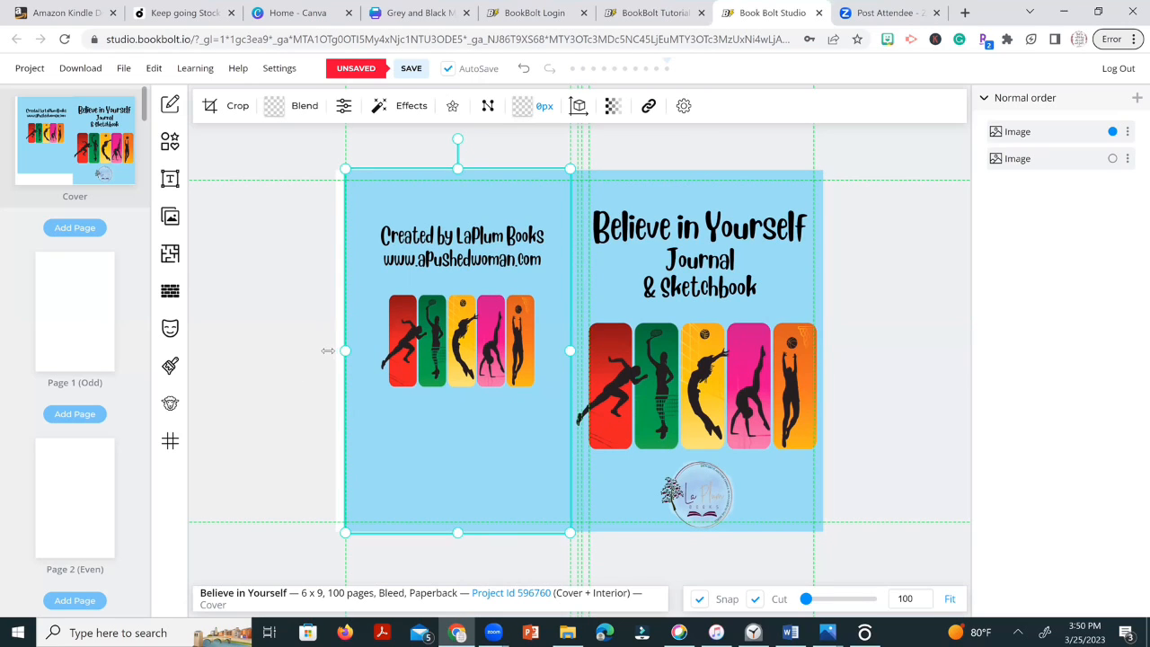
{"action": "left_click_drag", "start_coordinate": [328, 350], "coordinate": [309, 351]}
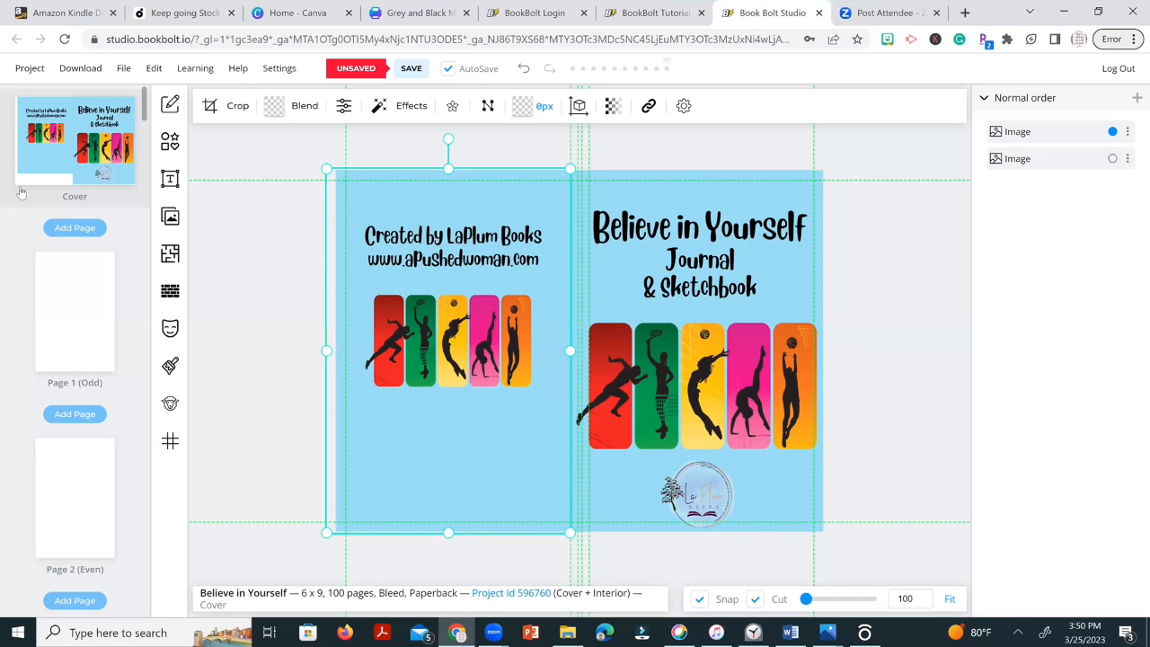
{"action": "left_click", "coordinate": [406, 71]}
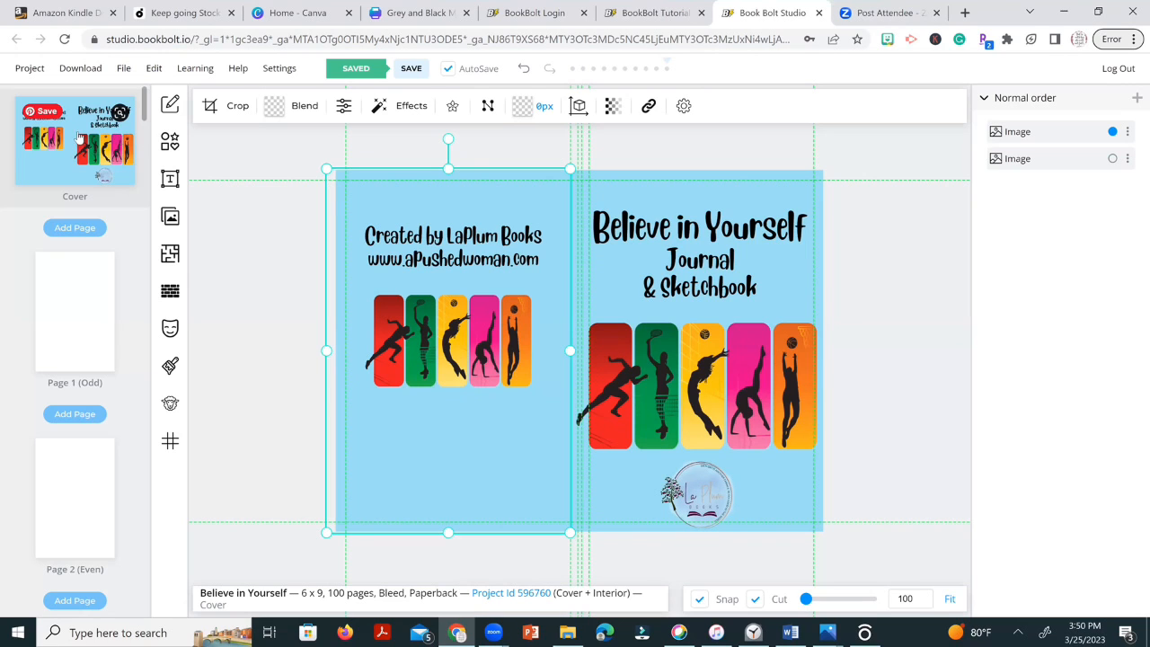
Add a text-with-variants object reading "This book belongs to:" on Page 1 and move it up near the page's upper guide.
{"action": "left_click", "coordinate": [63, 346]}
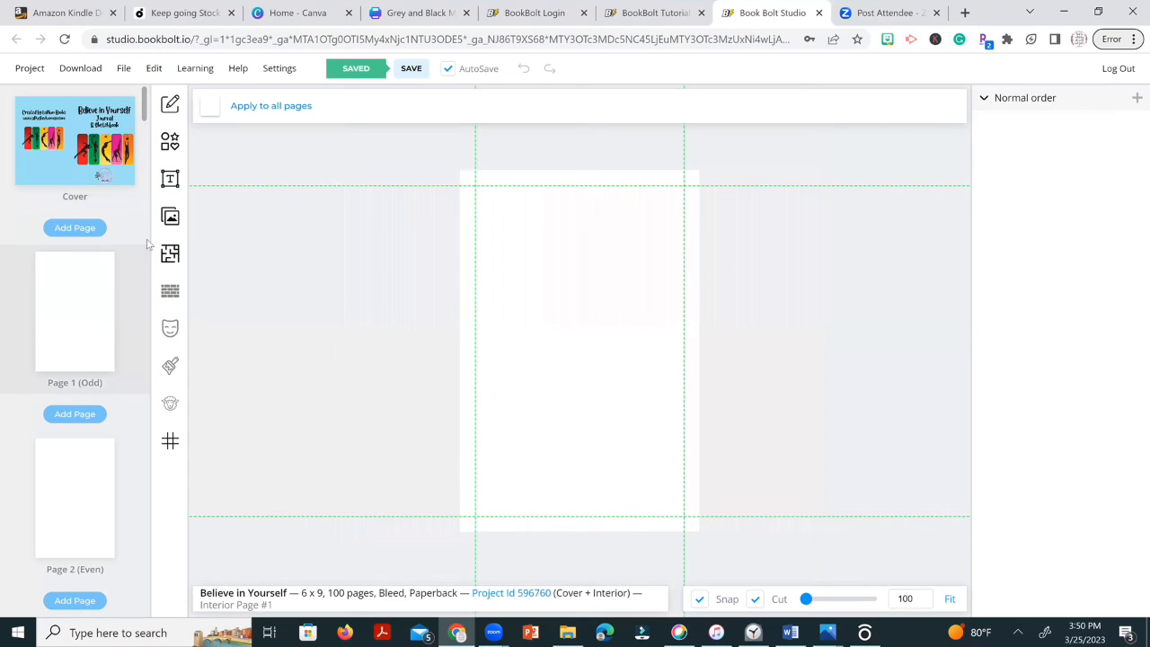
{"action": "left_click", "coordinate": [169, 183]}
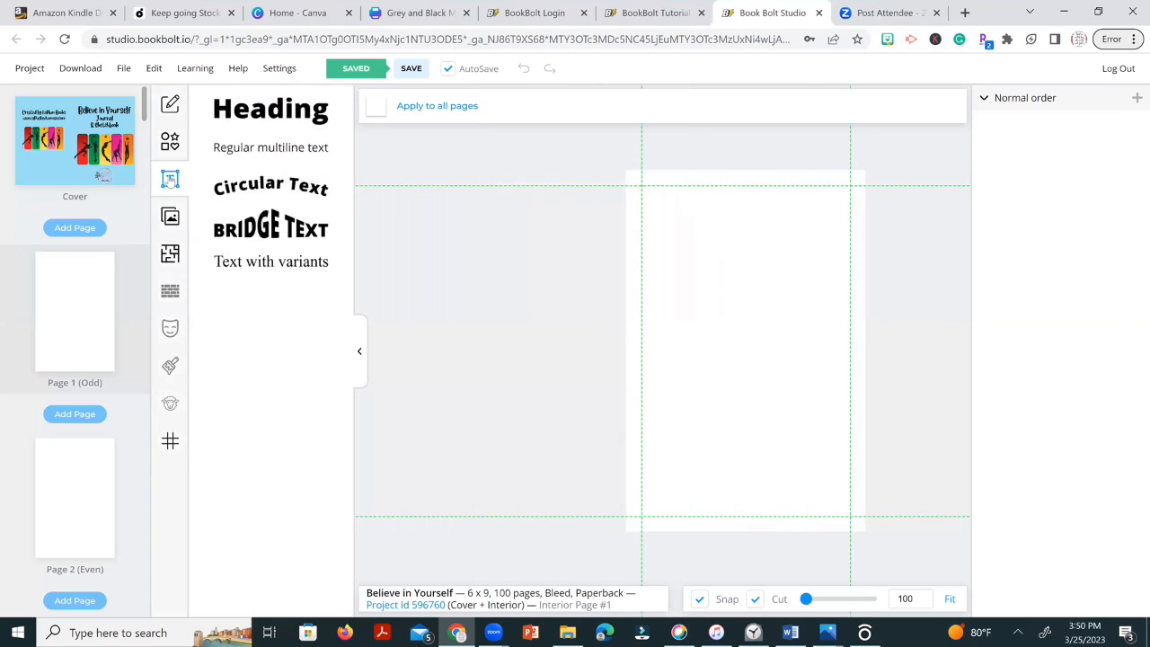
{"action": "left_click", "coordinate": [255, 262]}
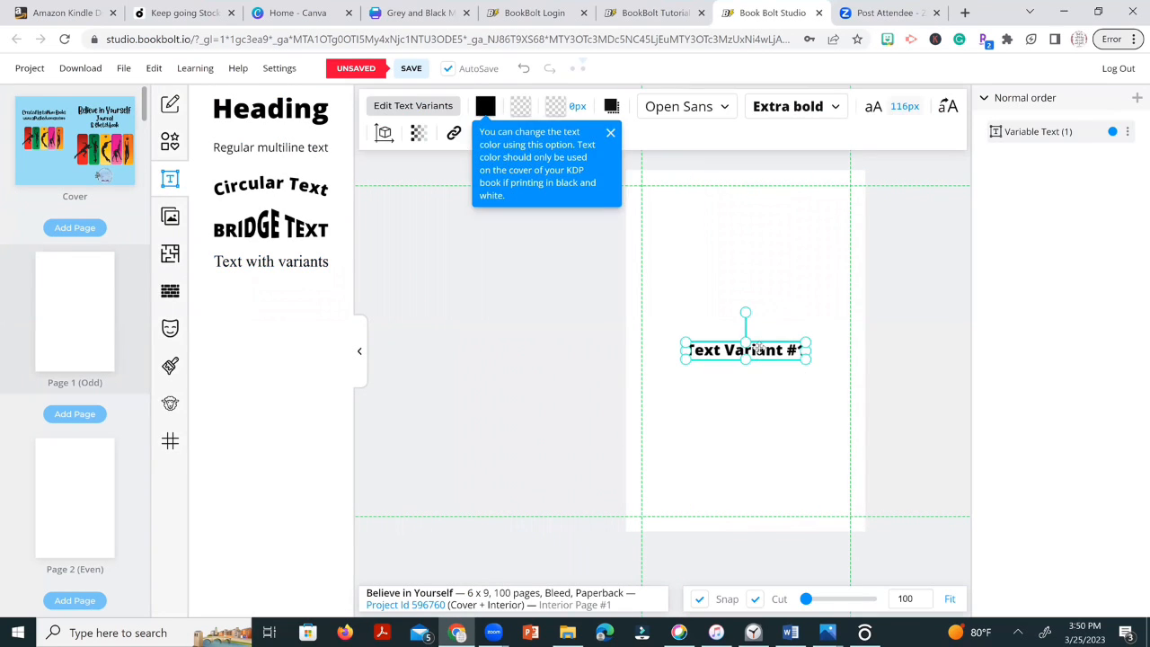
{"action": "left_click", "coordinate": [443, 109]}
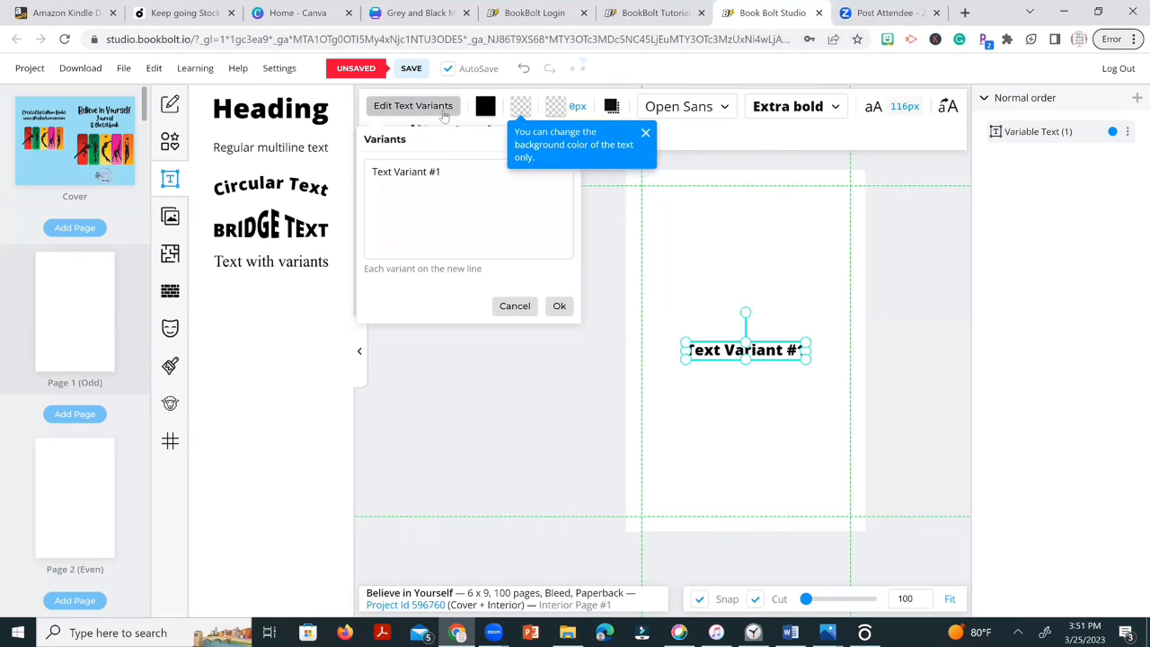
{"action": "triple_click", "coordinate": [448, 171]}
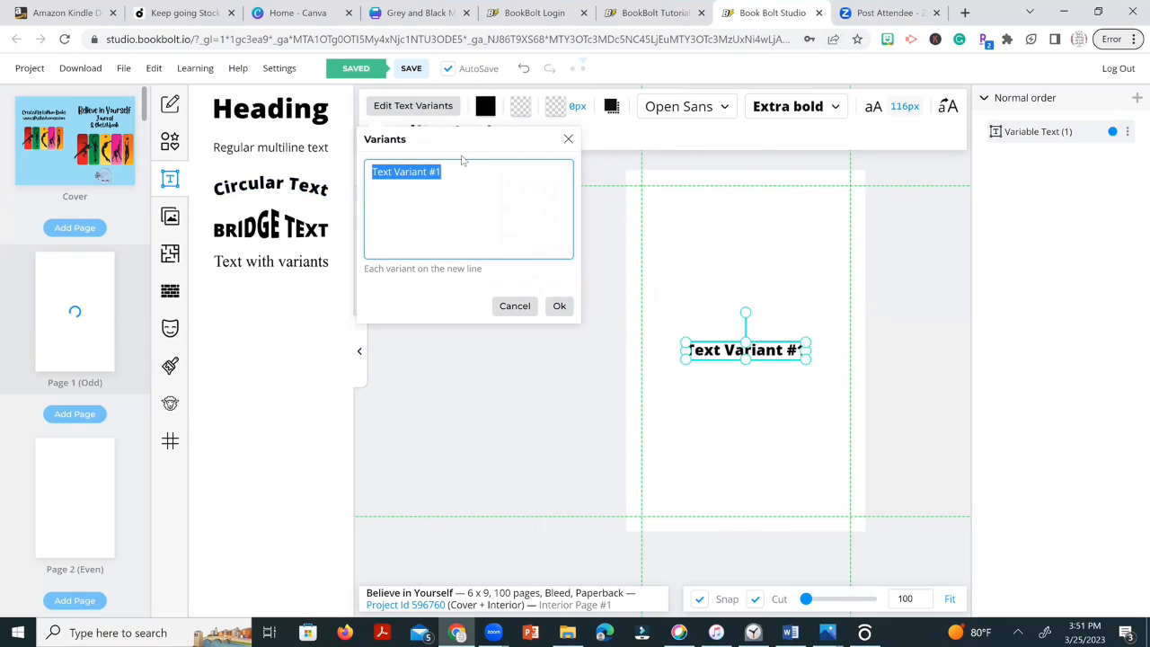
{"action": "type", "text": "t"}
{"action": "key", "text": "BackSpace"}
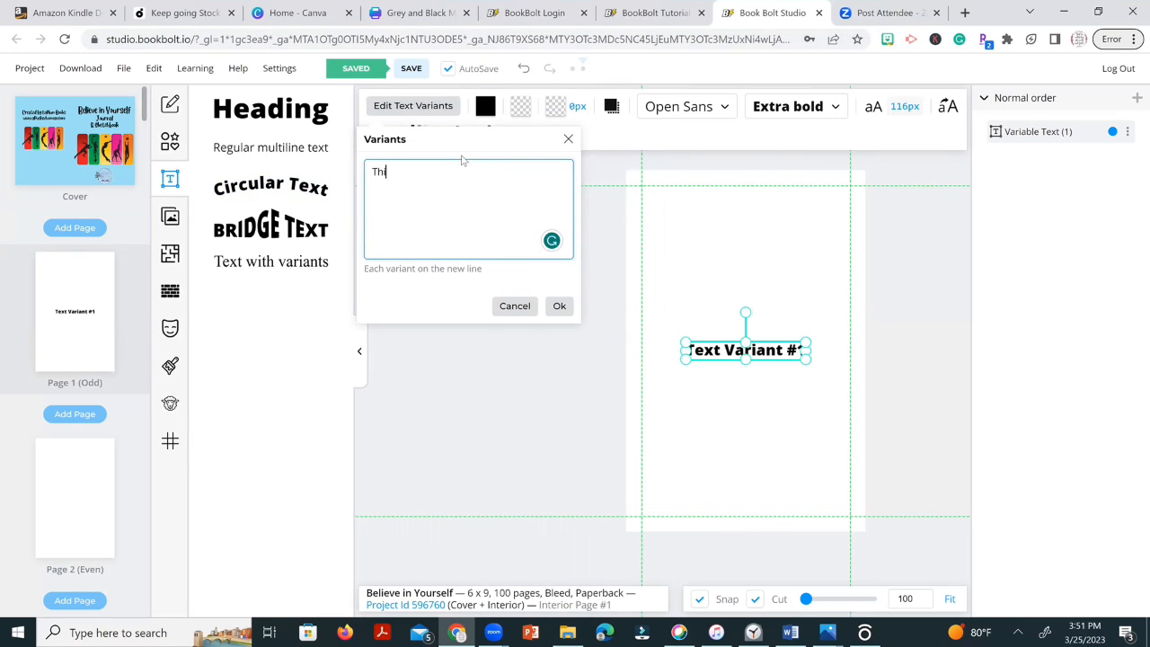
{"action": "type", "text": "This book belongs to:"}
{"action": "left_click", "coordinate": [559, 306]}
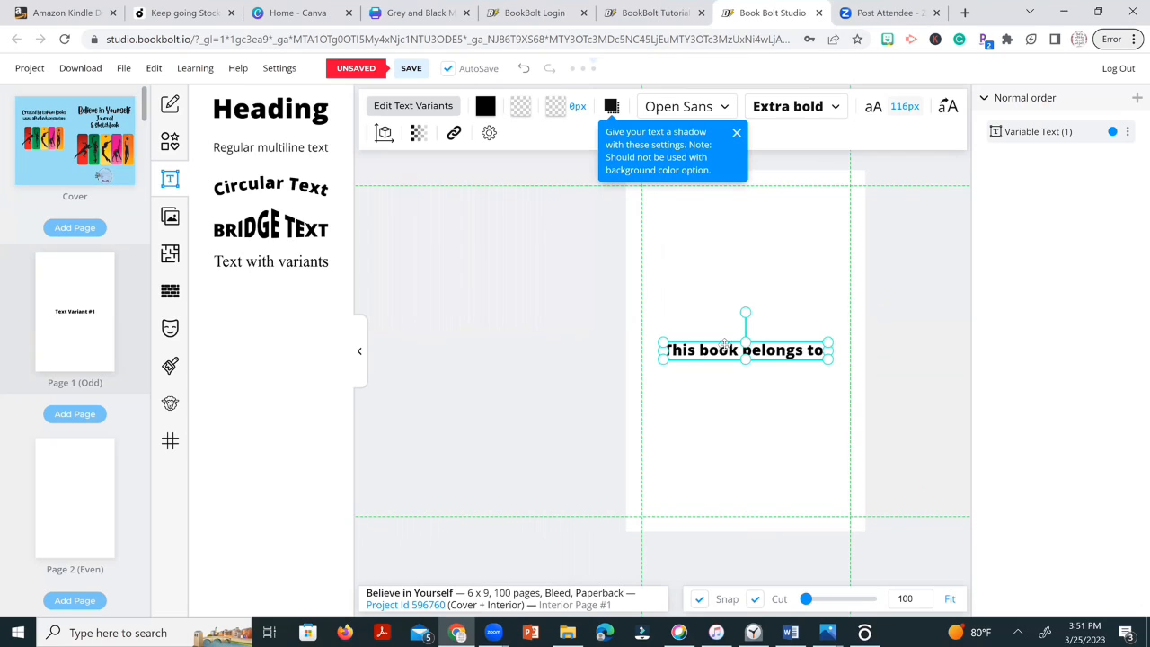
{"action": "left_click_drag", "start_coordinate": [724, 345], "coordinate": [726, 228]}
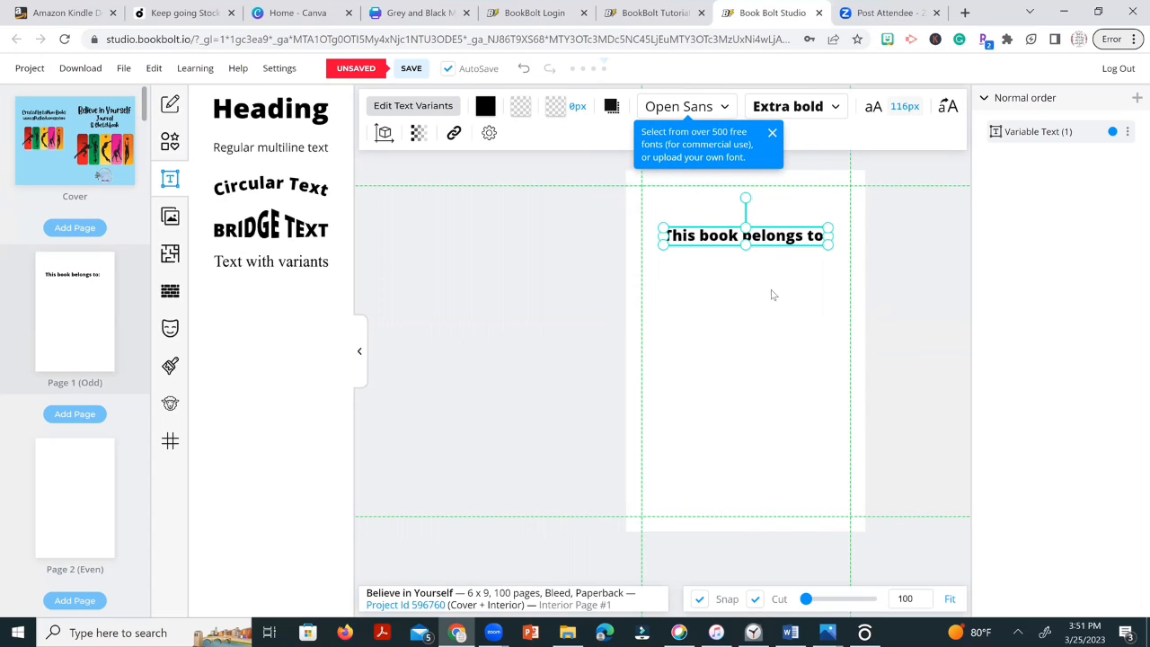
{"action": "left_click", "coordinate": [836, 235]}
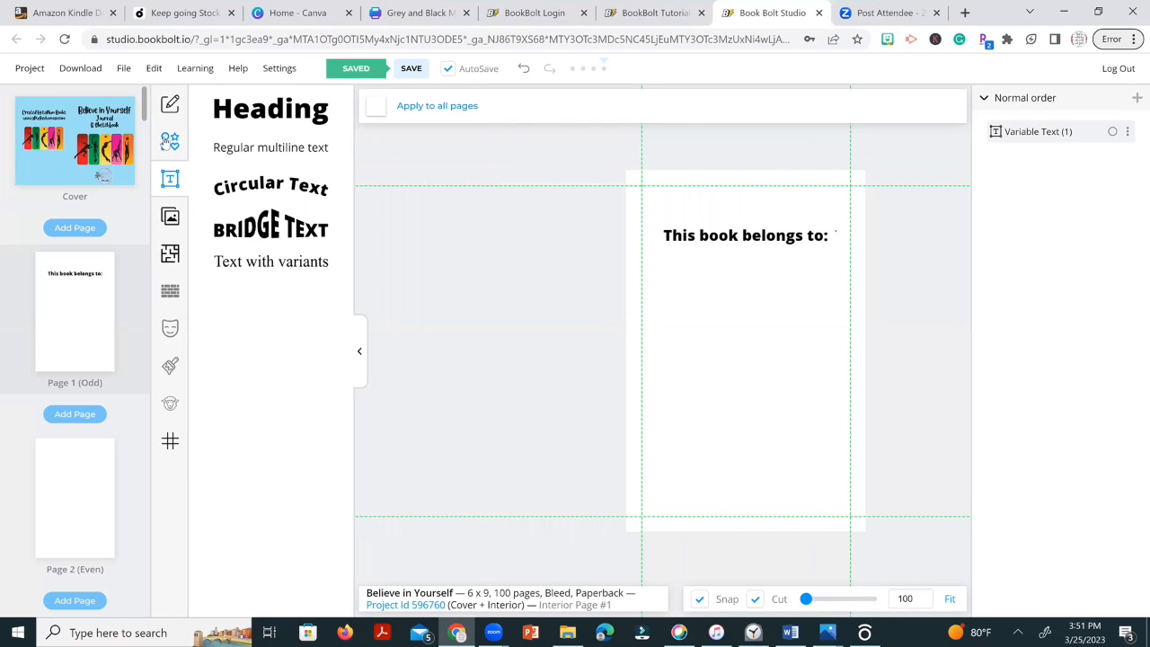
Add a line shape to Page 1, shorten it to about the text's width, and center it just below "This book belongs to:".
{"action": "left_click", "coordinate": [167, 144]}
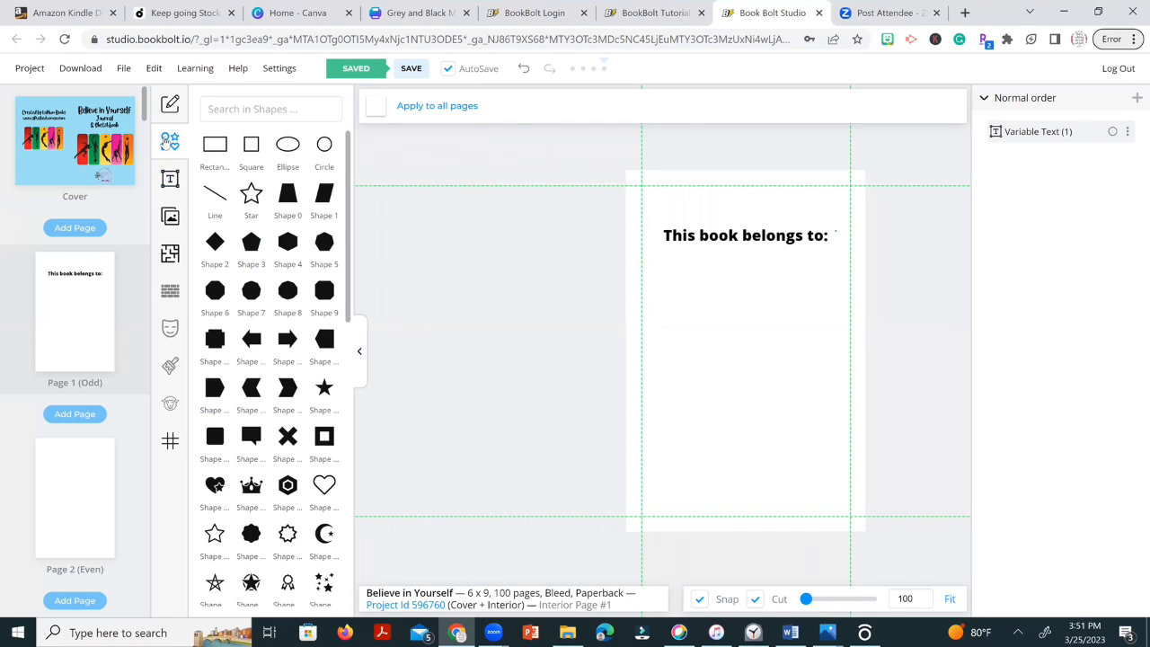
{"action": "left_click", "coordinate": [216, 196]}
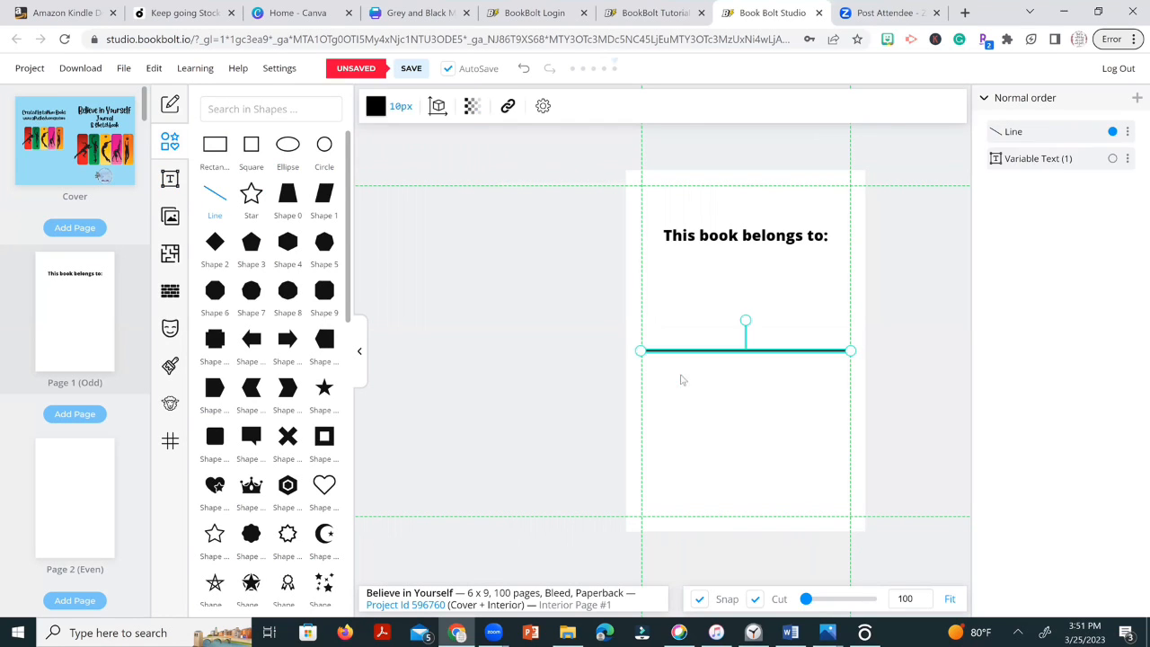
{"action": "left_click", "coordinate": [754, 336]}
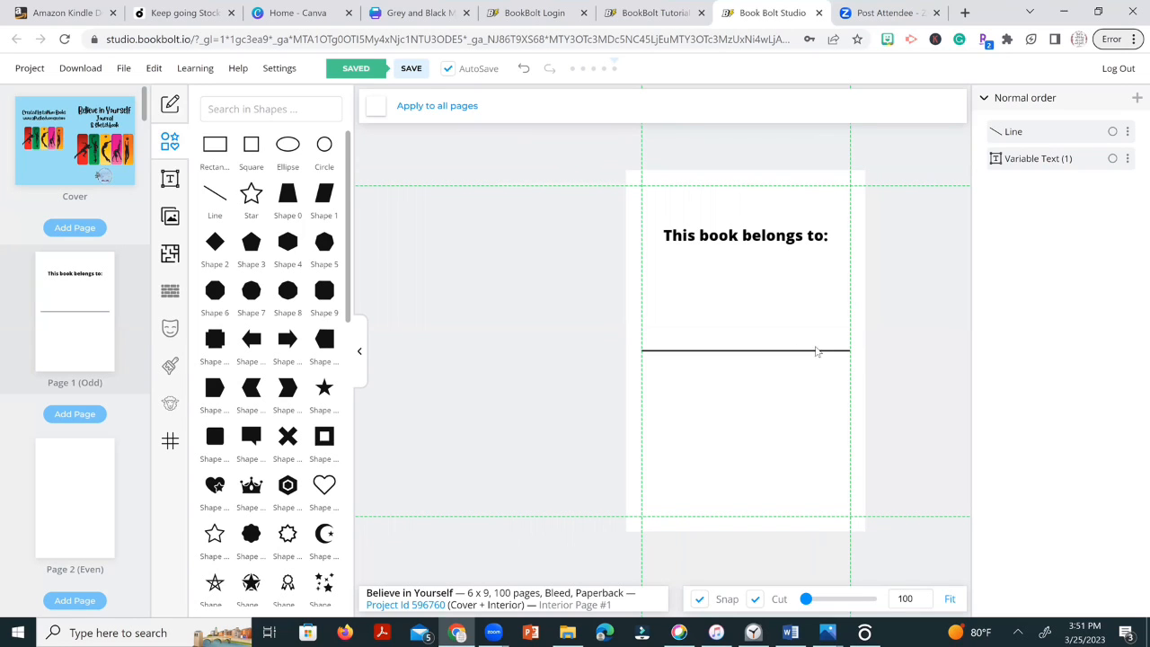
{"action": "left_click_drag", "start_coordinate": [817, 352], "coordinate": [797, 284]}
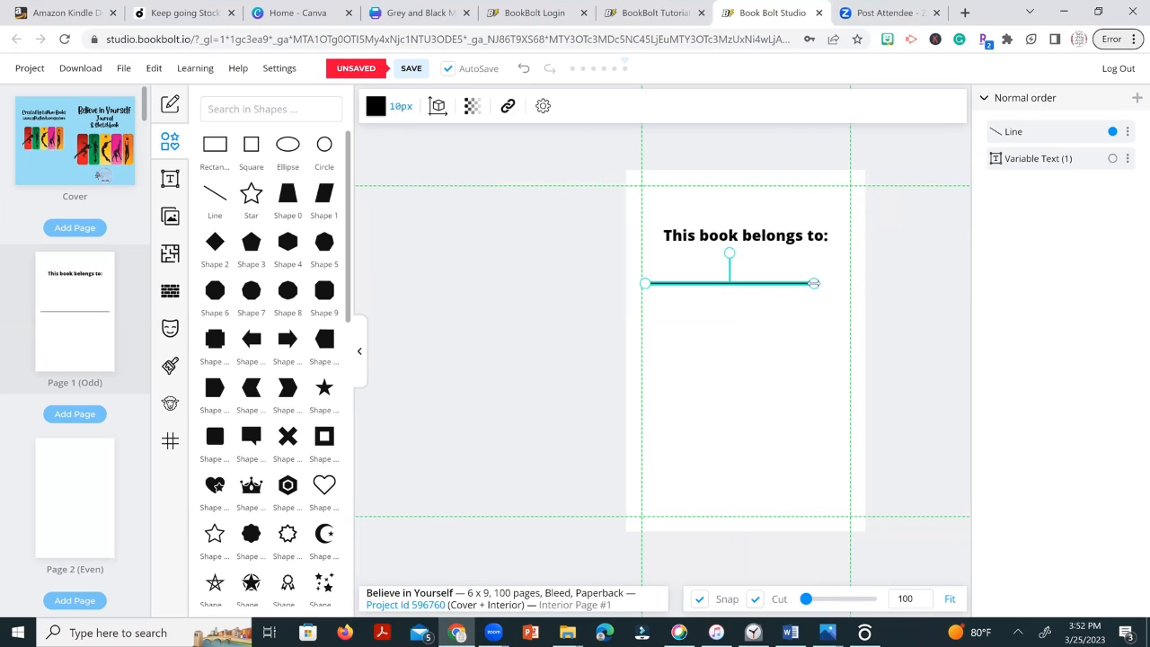
{"action": "left_click", "coordinate": [755, 288]}
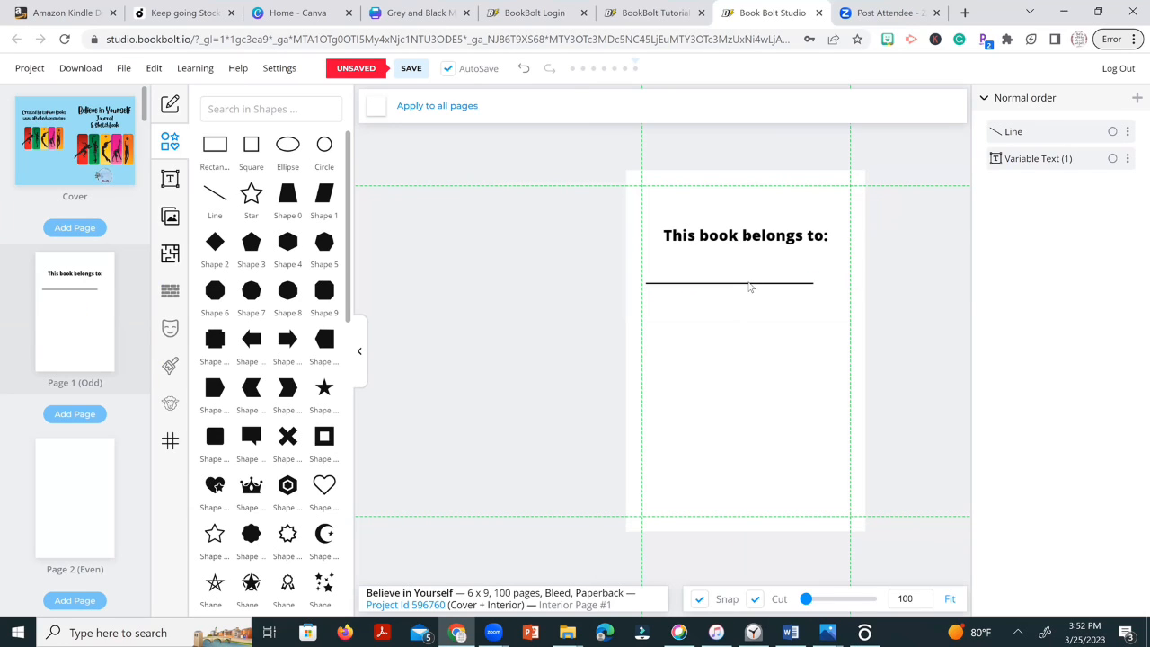
{"action": "left_click_drag", "start_coordinate": [714, 283], "coordinate": [729, 273]}
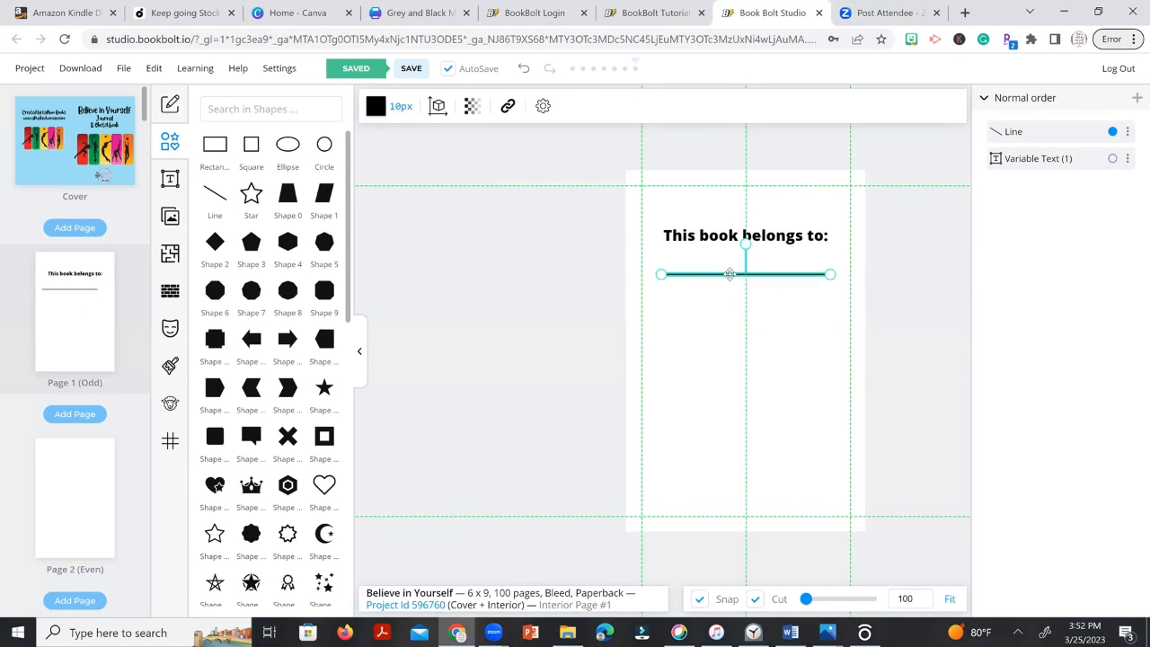
{"action": "left_click", "coordinate": [737, 300]}
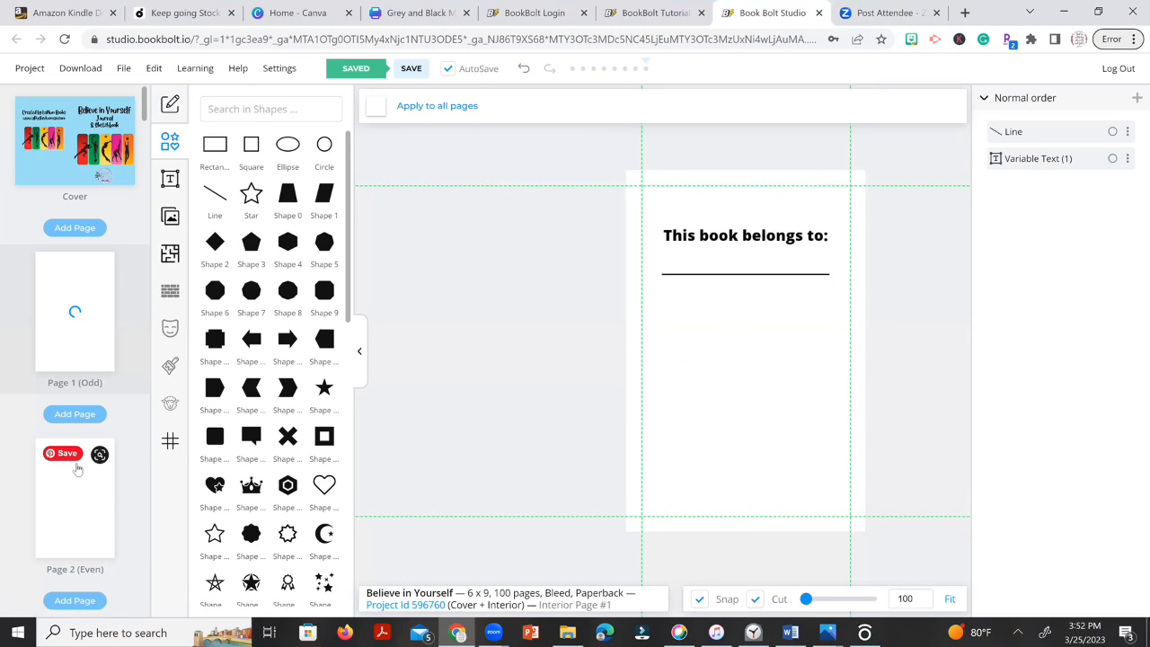
Choose the Wide Journal interior template from the Journal variants for Page 2.
{"action": "left_click", "coordinate": [81, 488]}
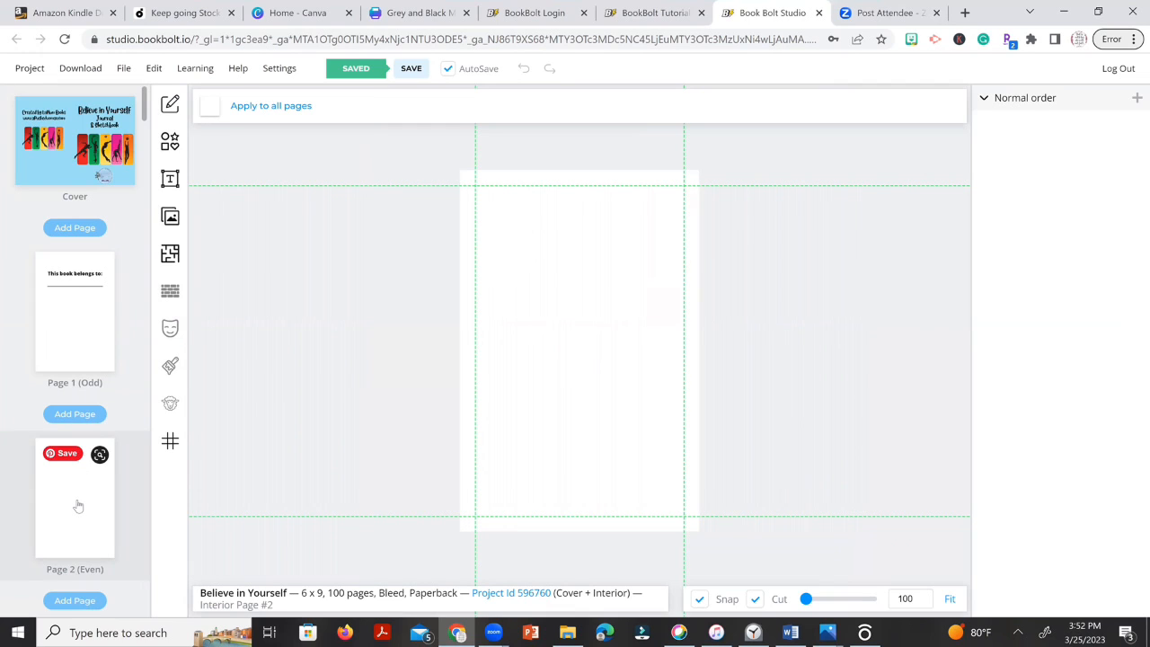
{"action": "left_click", "coordinate": [170, 256]}
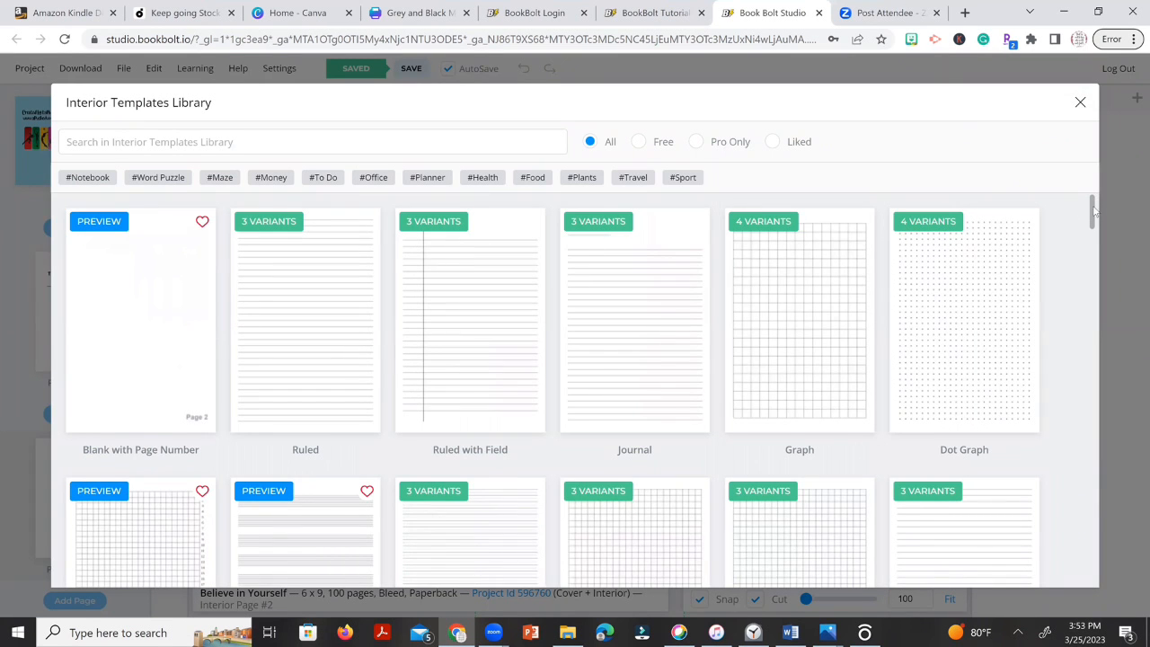
{"action": "left_click_drag", "start_coordinate": [1091, 226], "coordinate": [1083, 195]}
{"action": "scroll", "coordinate": [1103, 322], "scroll_direction": "down", "scroll_amount": 2}
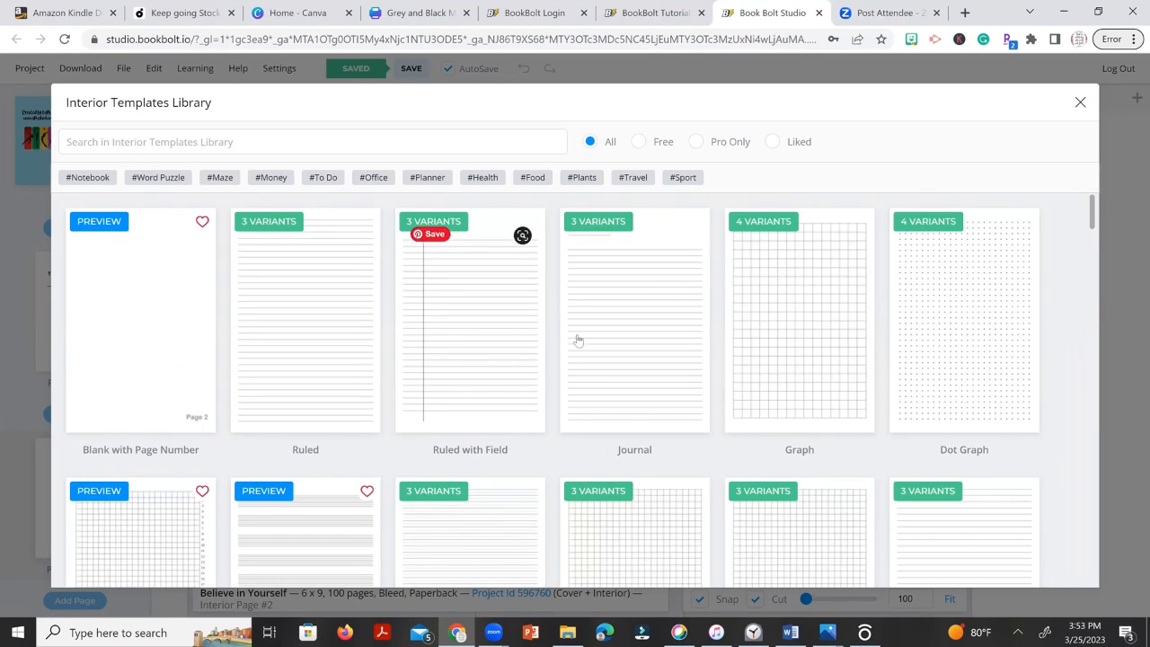
{"action": "left_click", "coordinate": [639, 317]}
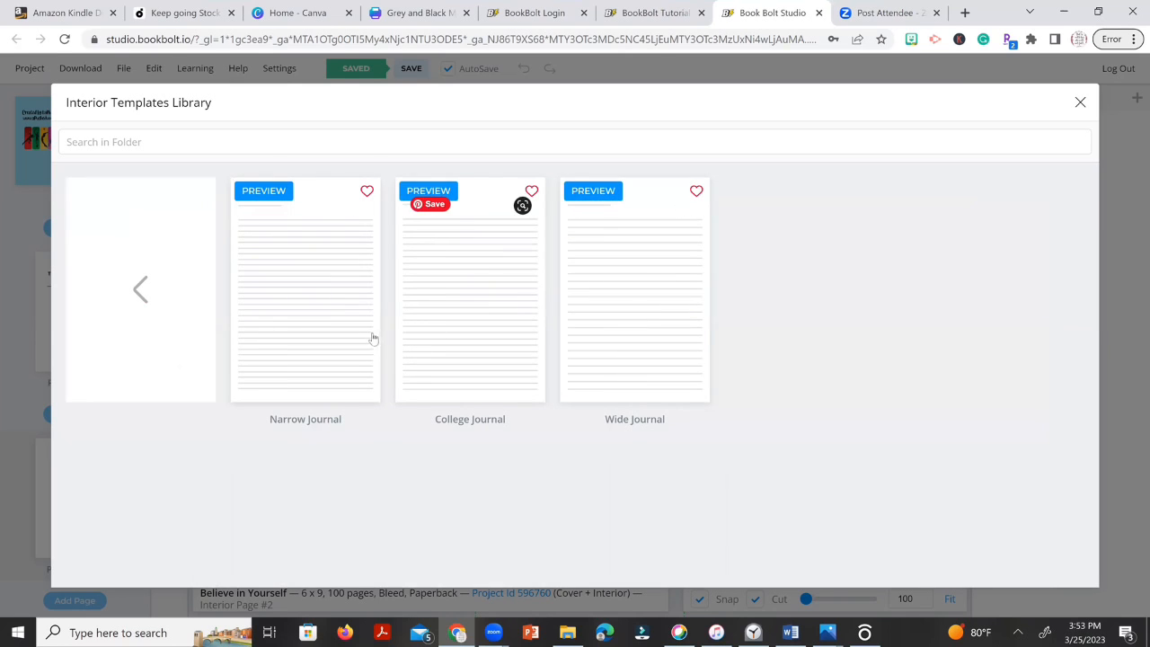
{"action": "left_click", "coordinate": [646, 306]}
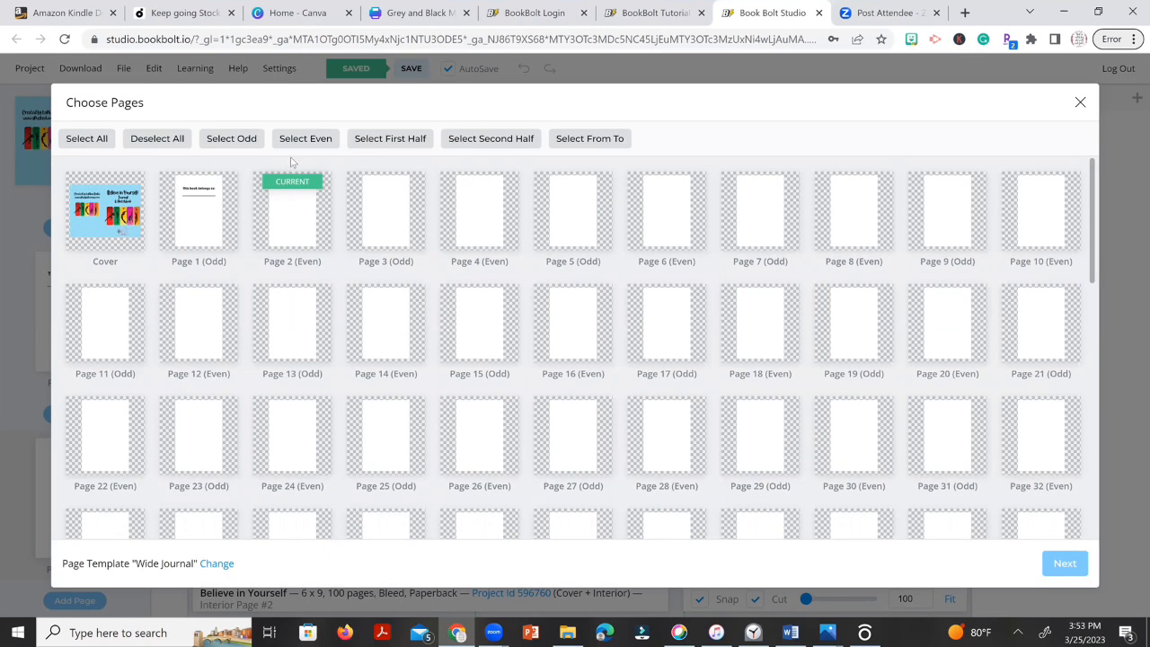
Apply the Wide Journal template to the first half of the book except Page 1, keeping the default margin and line options.
{"action": "left_click", "coordinate": [388, 140]}
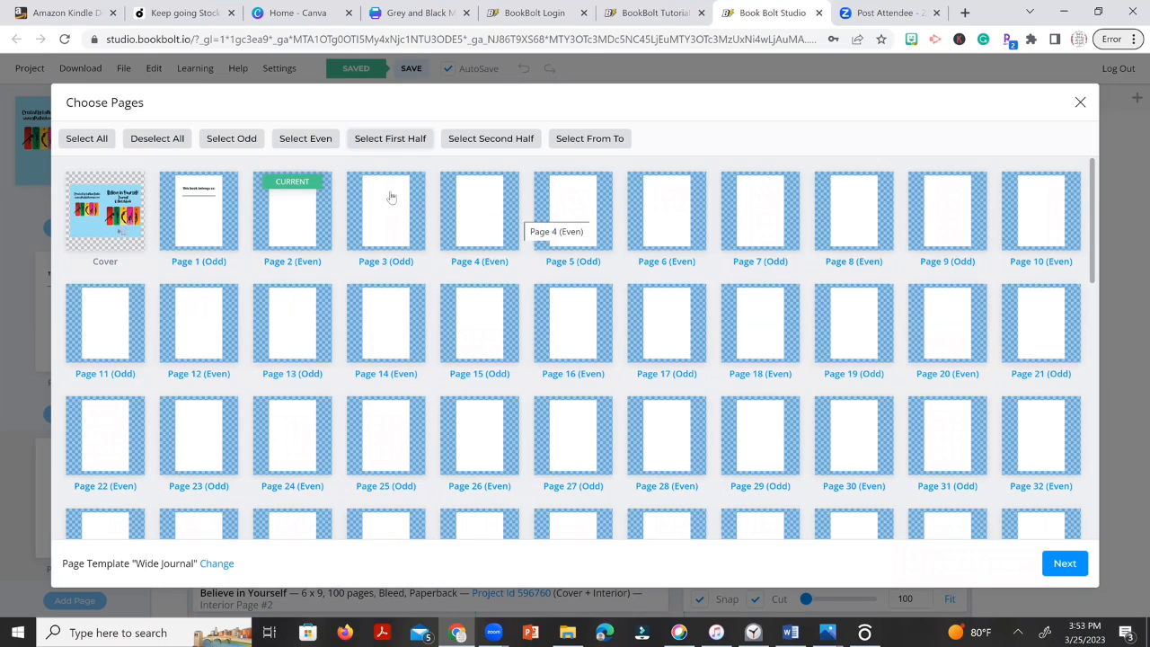
{"action": "left_click", "coordinate": [208, 227]}
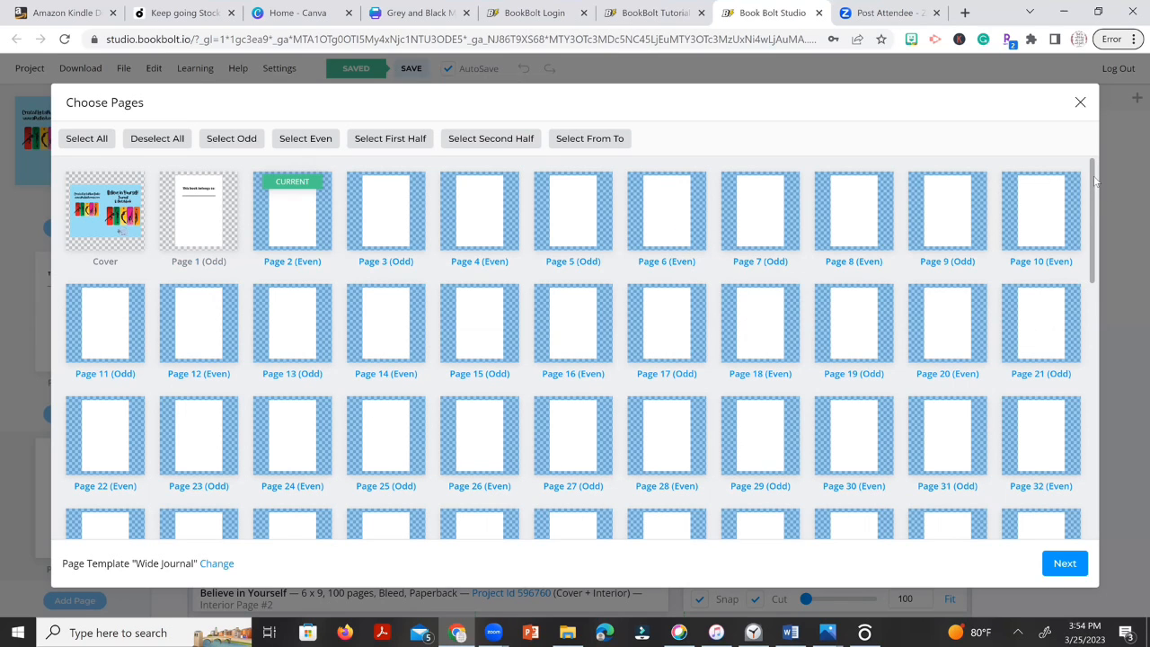
{"action": "left_click_drag", "start_coordinate": [1094, 184], "coordinate": [1094, 259]}
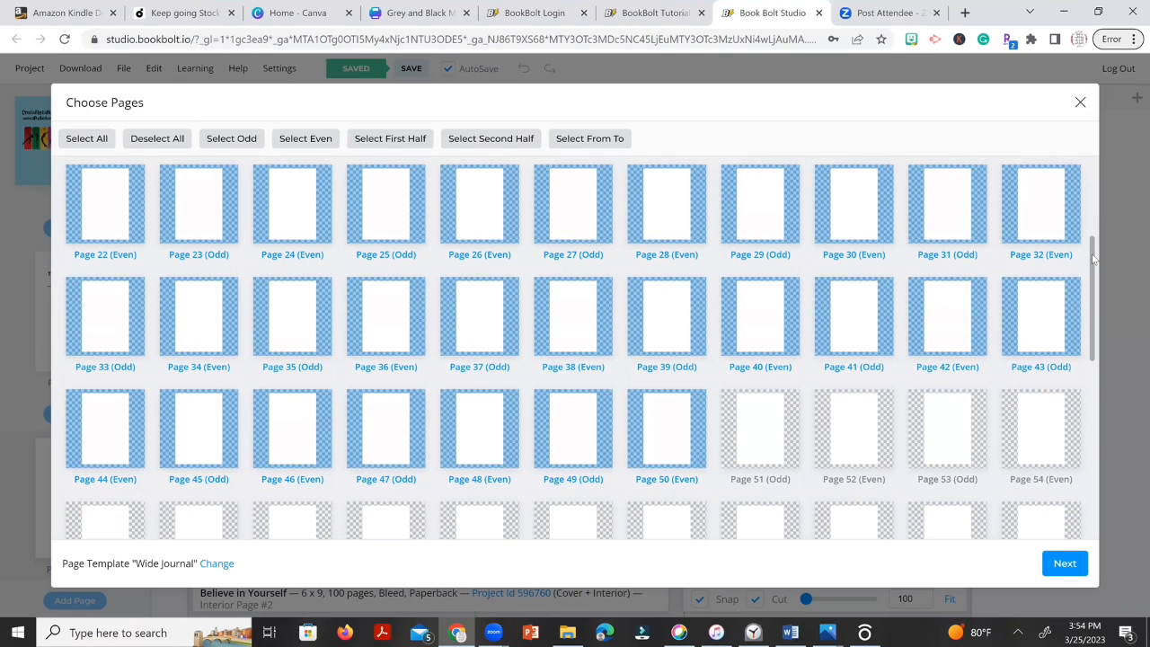
{"action": "scroll", "coordinate": [1094, 258], "scroll_direction": "up", "scroll_amount": 2}
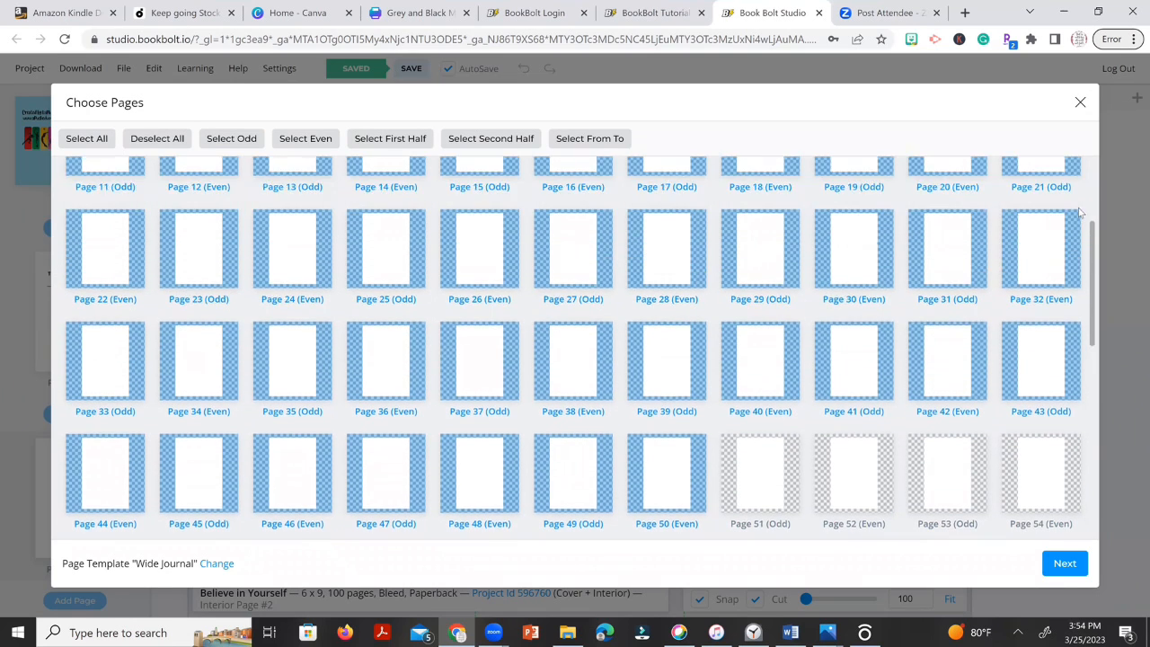
{"action": "left_click", "coordinate": [1064, 563]}
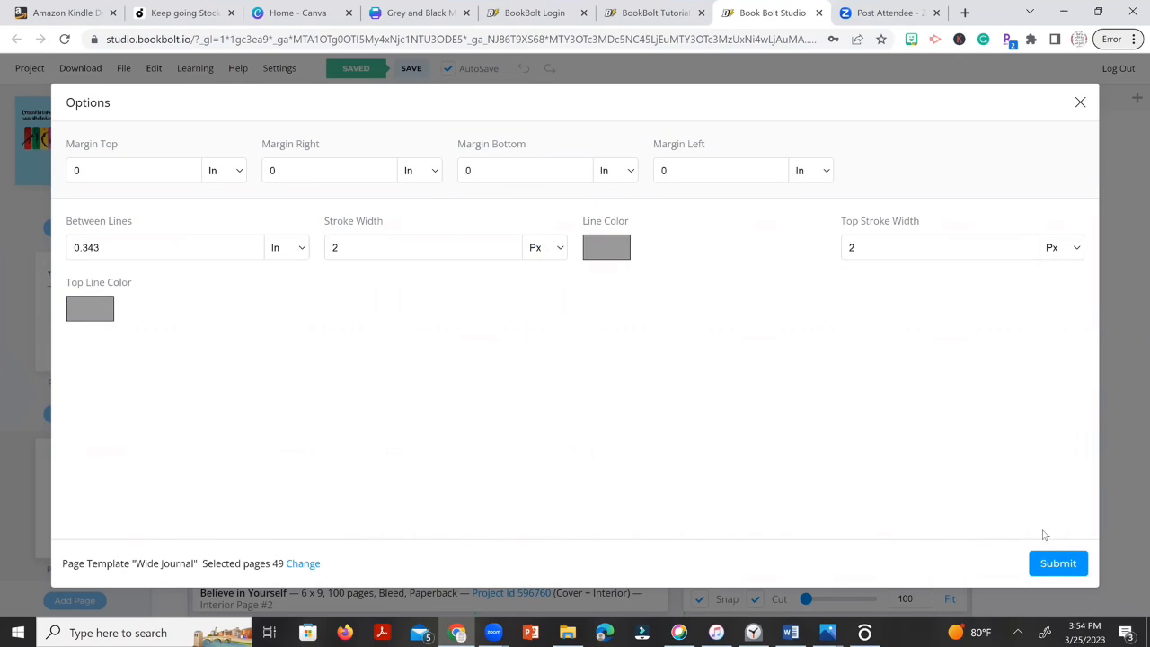
{"action": "left_click", "coordinate": [1058, 561]}
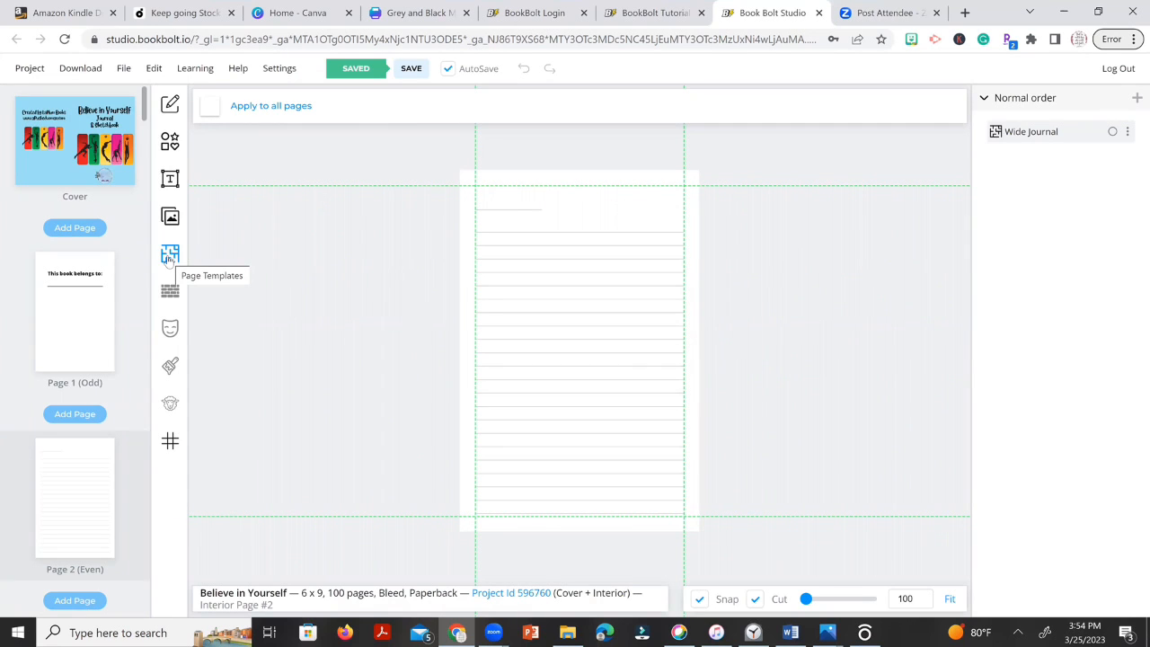
Search the interior templates library for "sketch" and choose the Rounded Sketch Book variant of the Sketch Book template.
{"action": "left_click", "coordinate": [170, 257]}
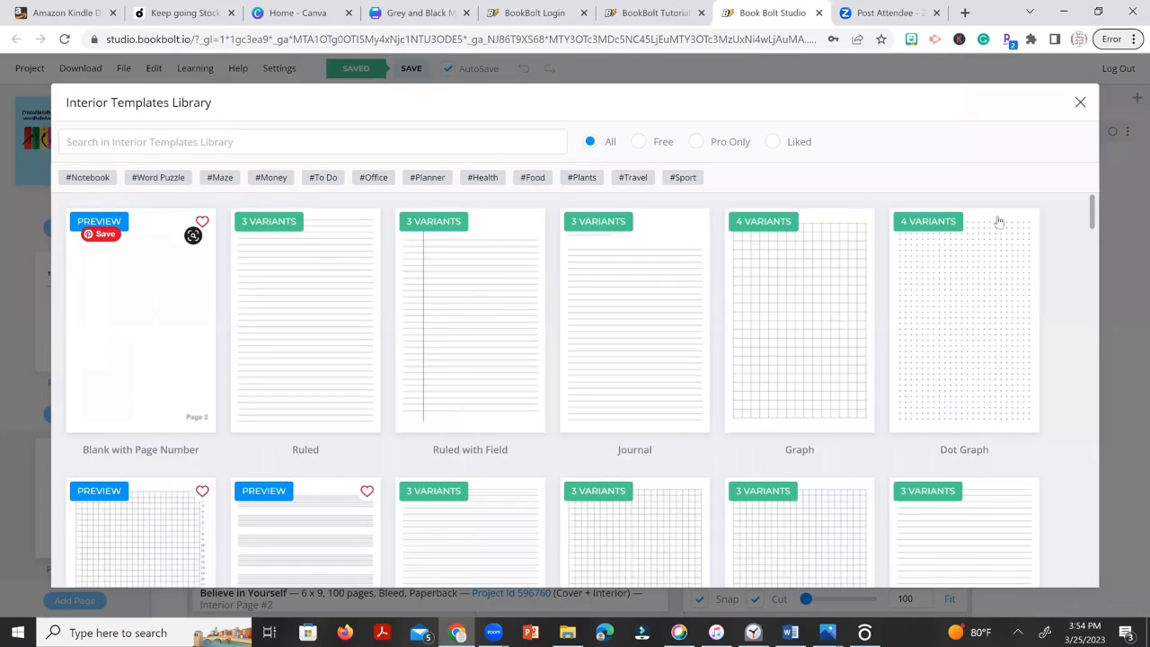
{"action": "left_click", "coordinate": [1094, 243]}
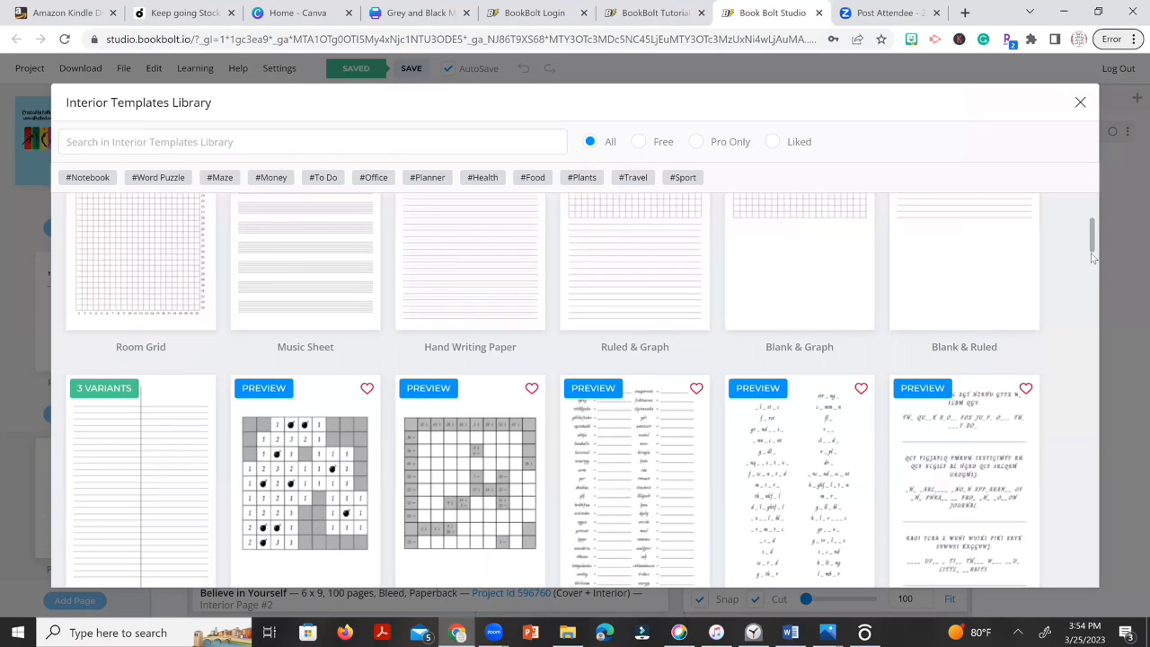
{"action": "left_click", "coordinate": [1093, 258]}
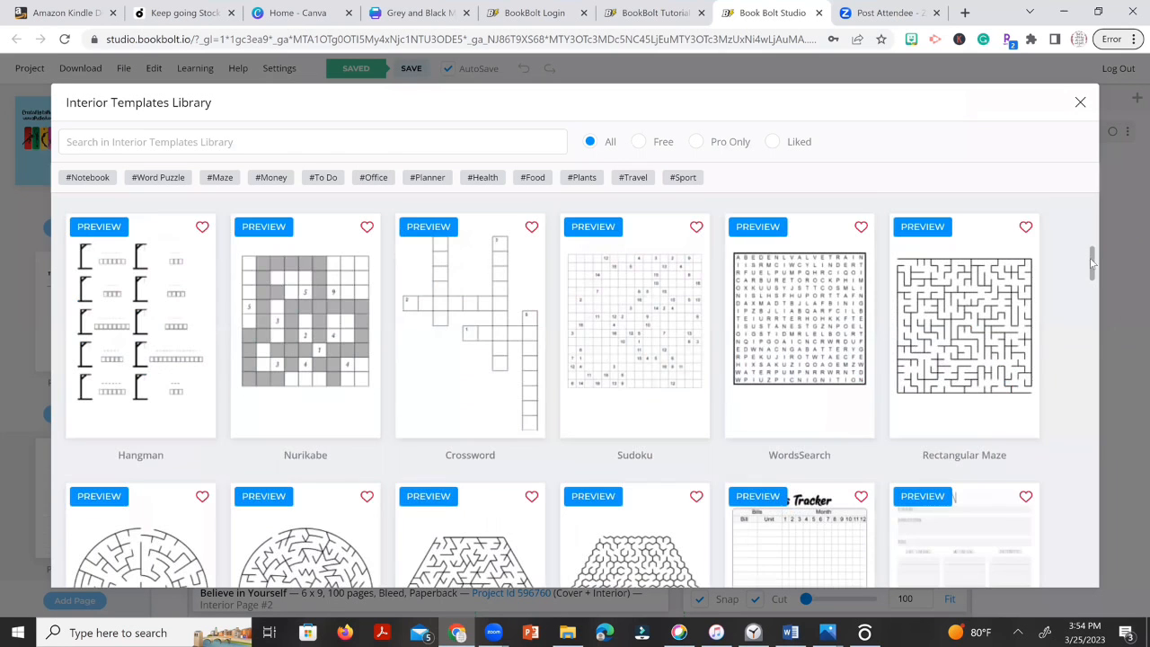
{"action": "left_click", "coordinate": [1094, 306]}
{"action": "left_click", "coordinate": [1093, 339]}
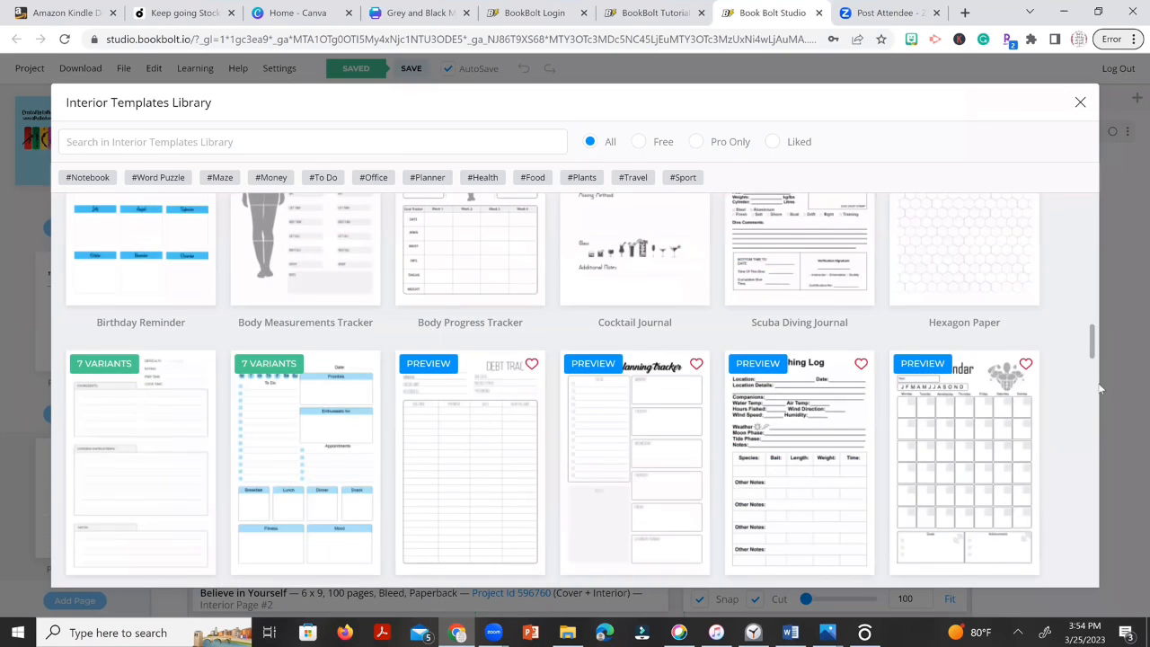
{"action": "left_click", "coordinate": [1094, 388]}
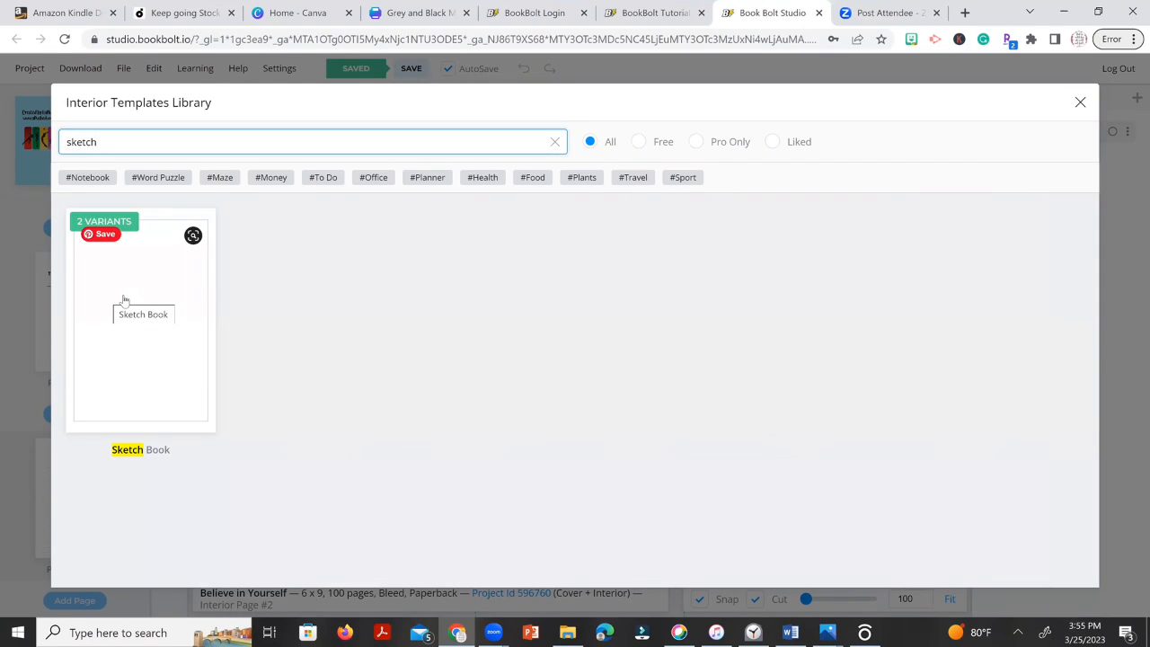
{"action": "mouse_move", "coordinate": [185, 306]}
{"action": "left_click", "coordinate": [142, 317]}
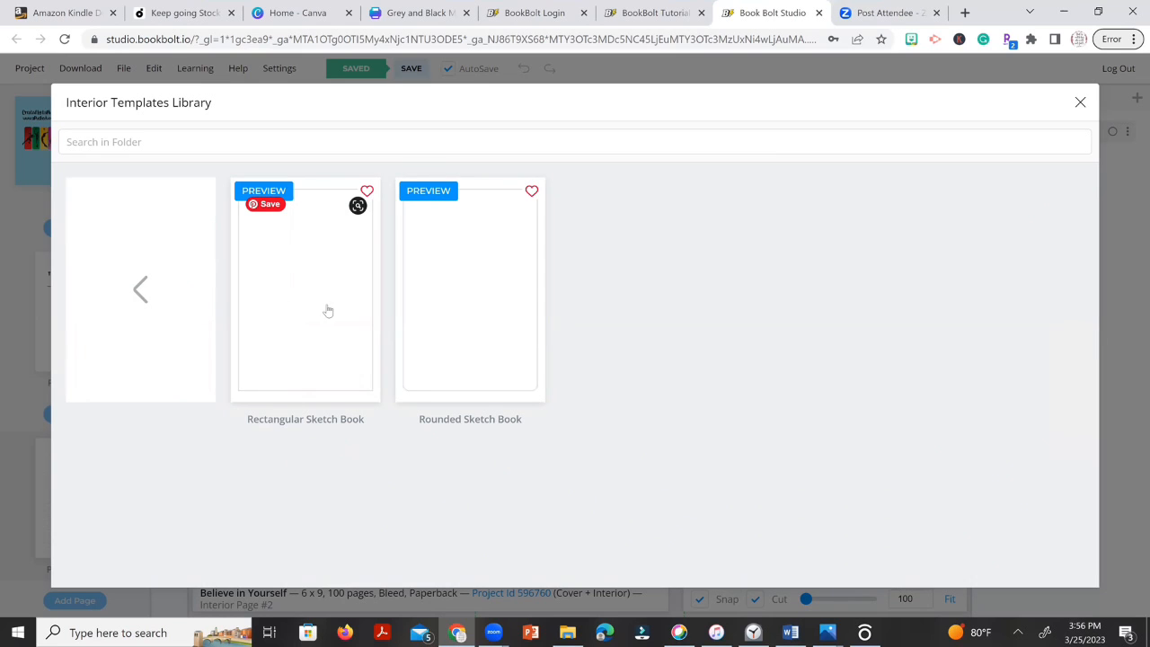
{"action": "left_click", "coordinate": [462, 305]}
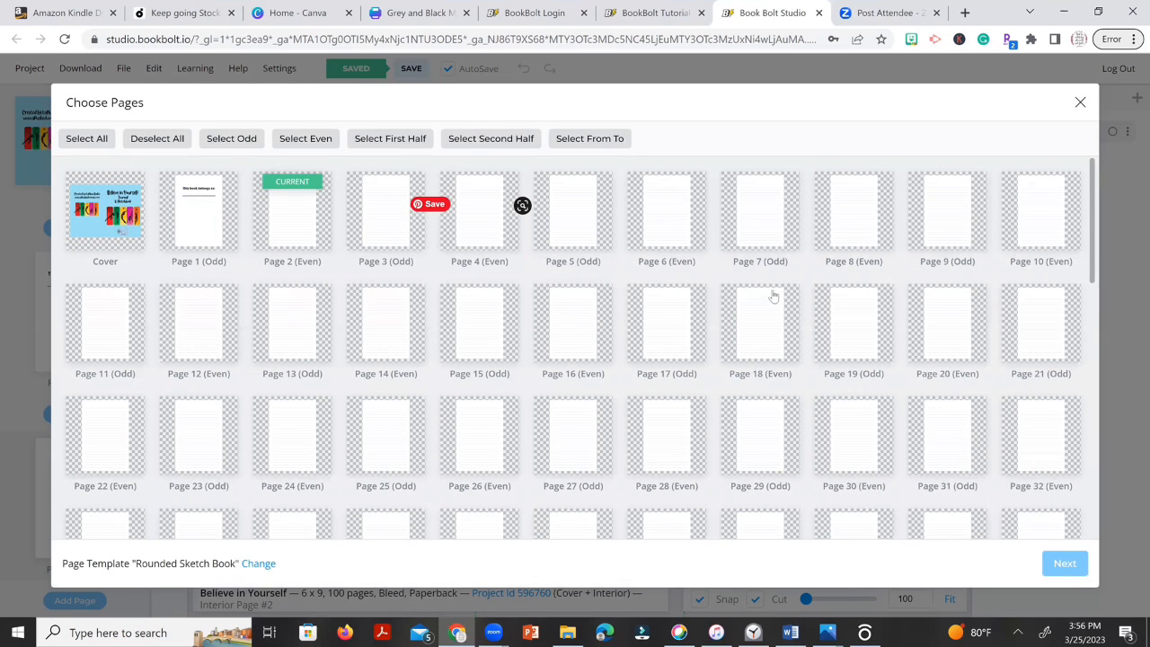
Apply the Rounded Sketch Book template to the second half of the book, keeping the default margin, border radius and stroke options.
{"action": "left_click", "coordinate": [475, 141]}
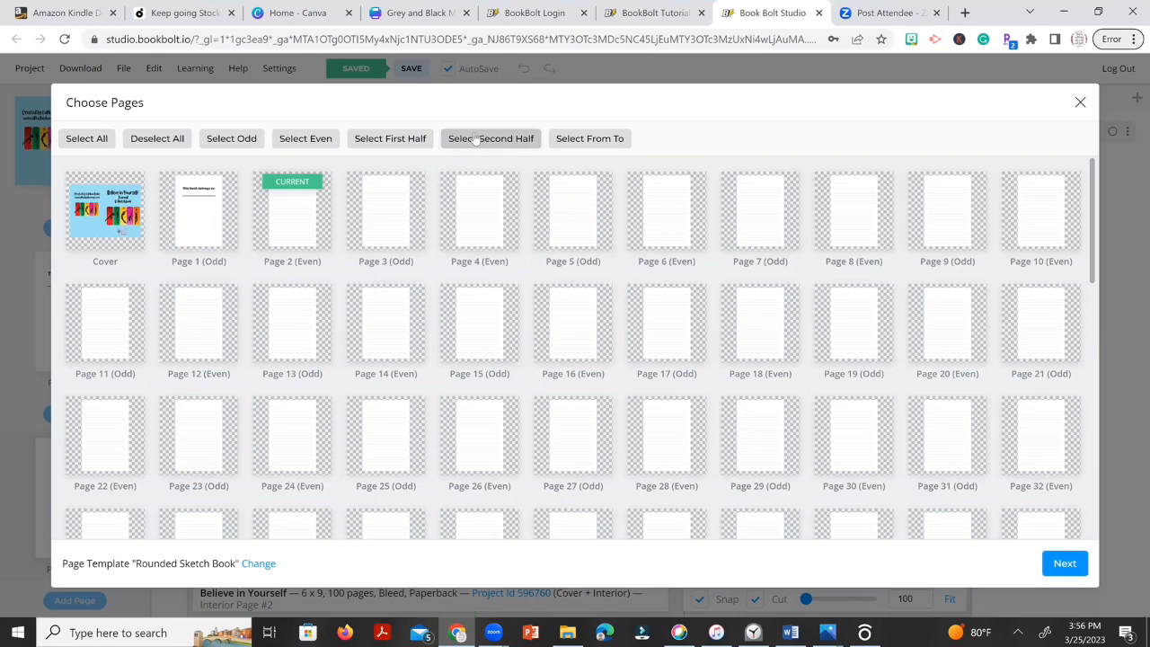
{"action": "left_click", "coordinate": [1064, 563]}
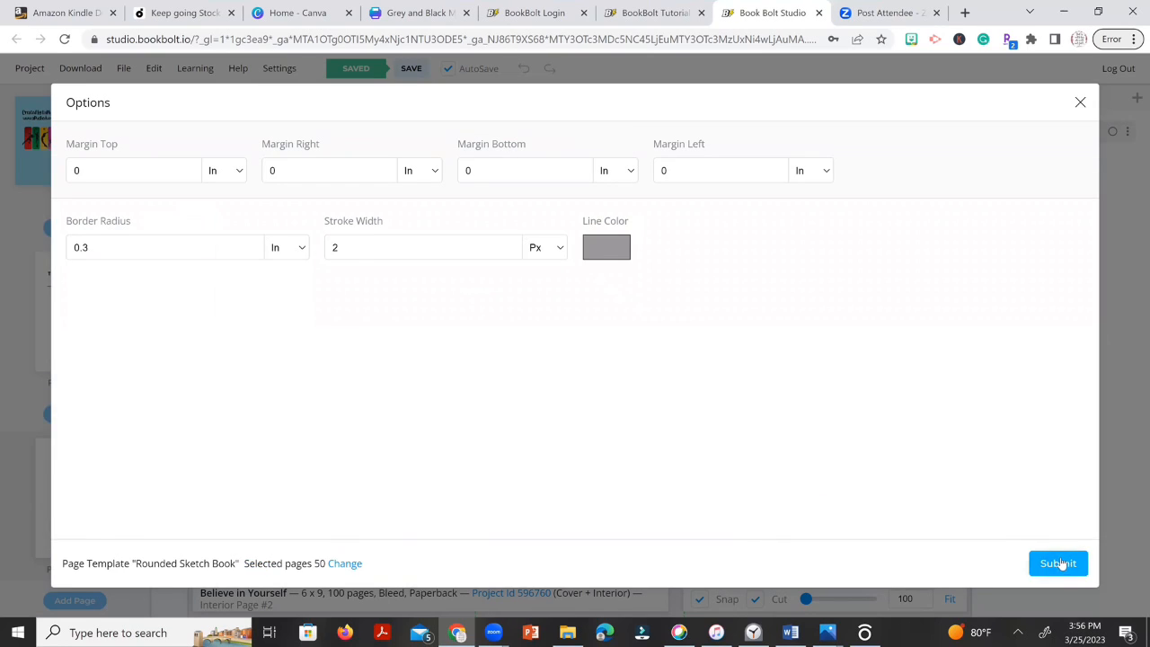
{"action": "left_click", "coordinate": [1057, 566]}
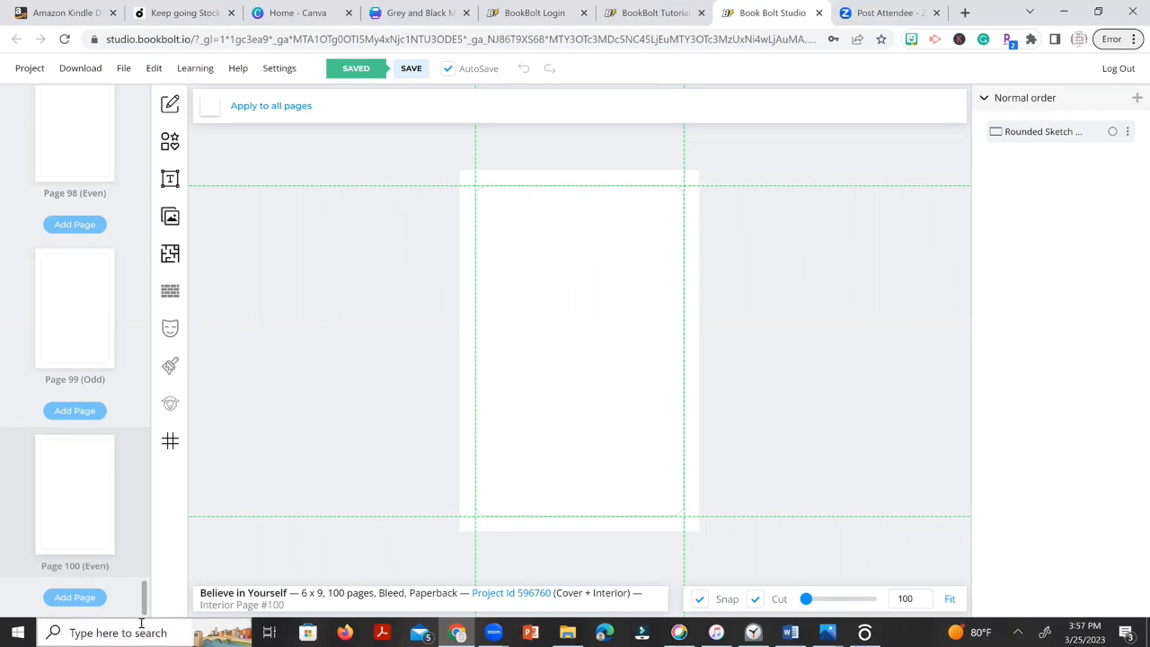
Return to the start of the page list and start downloading the current project in CMYK for printed books.
{"action": "left_click_drag", "start_coordinate": [142, 609], "coordinate": [143, 98]}
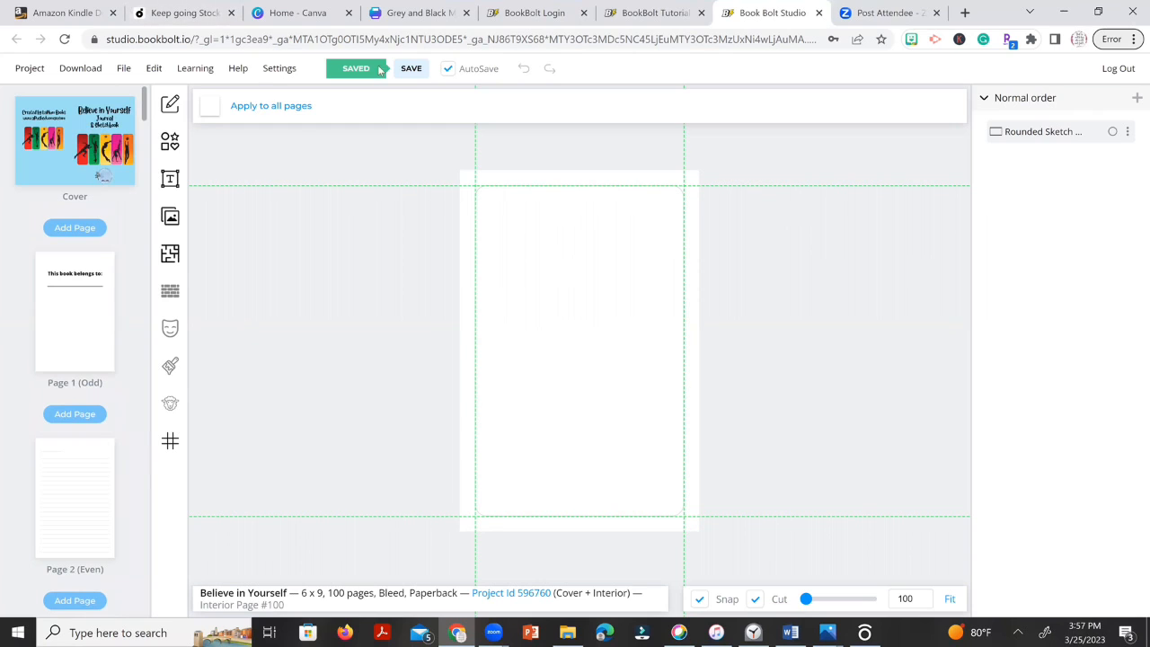
{"action": "left_click", "coordinate": [76, 72]}
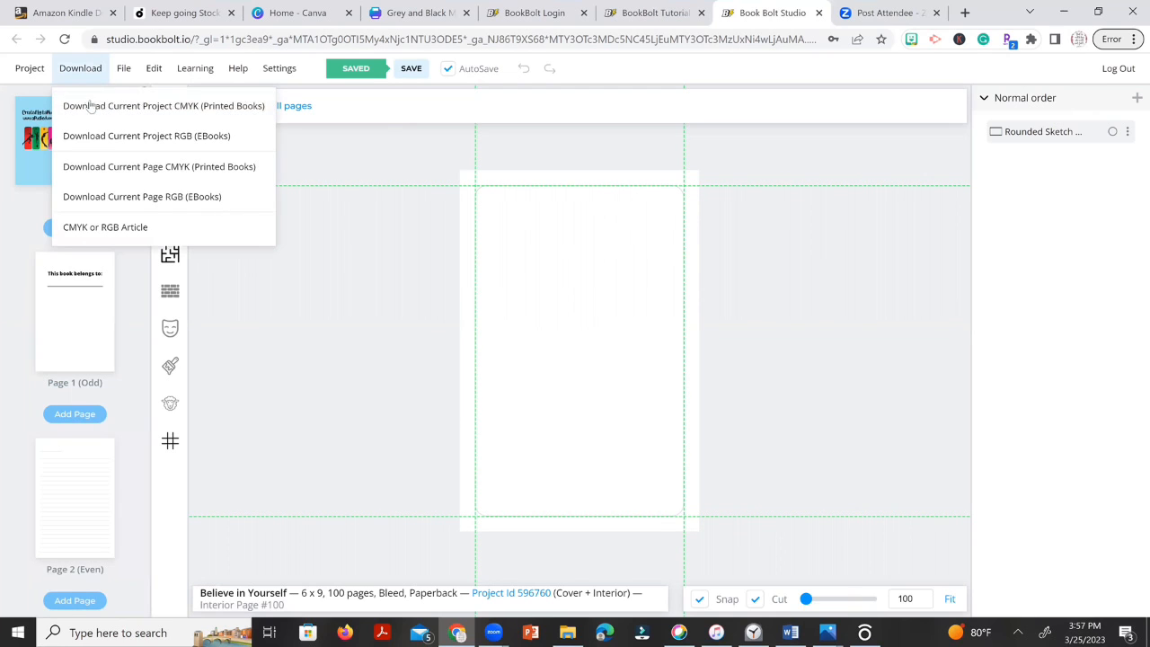
{"action": "left_click", "coordinate": [163, 108]}
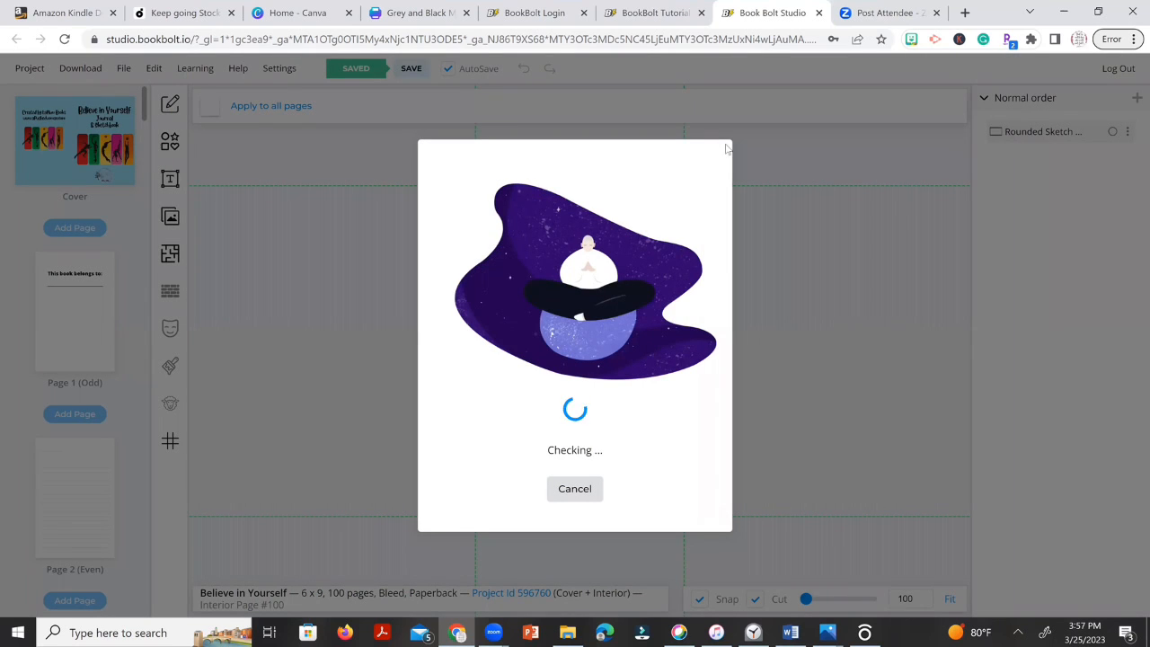